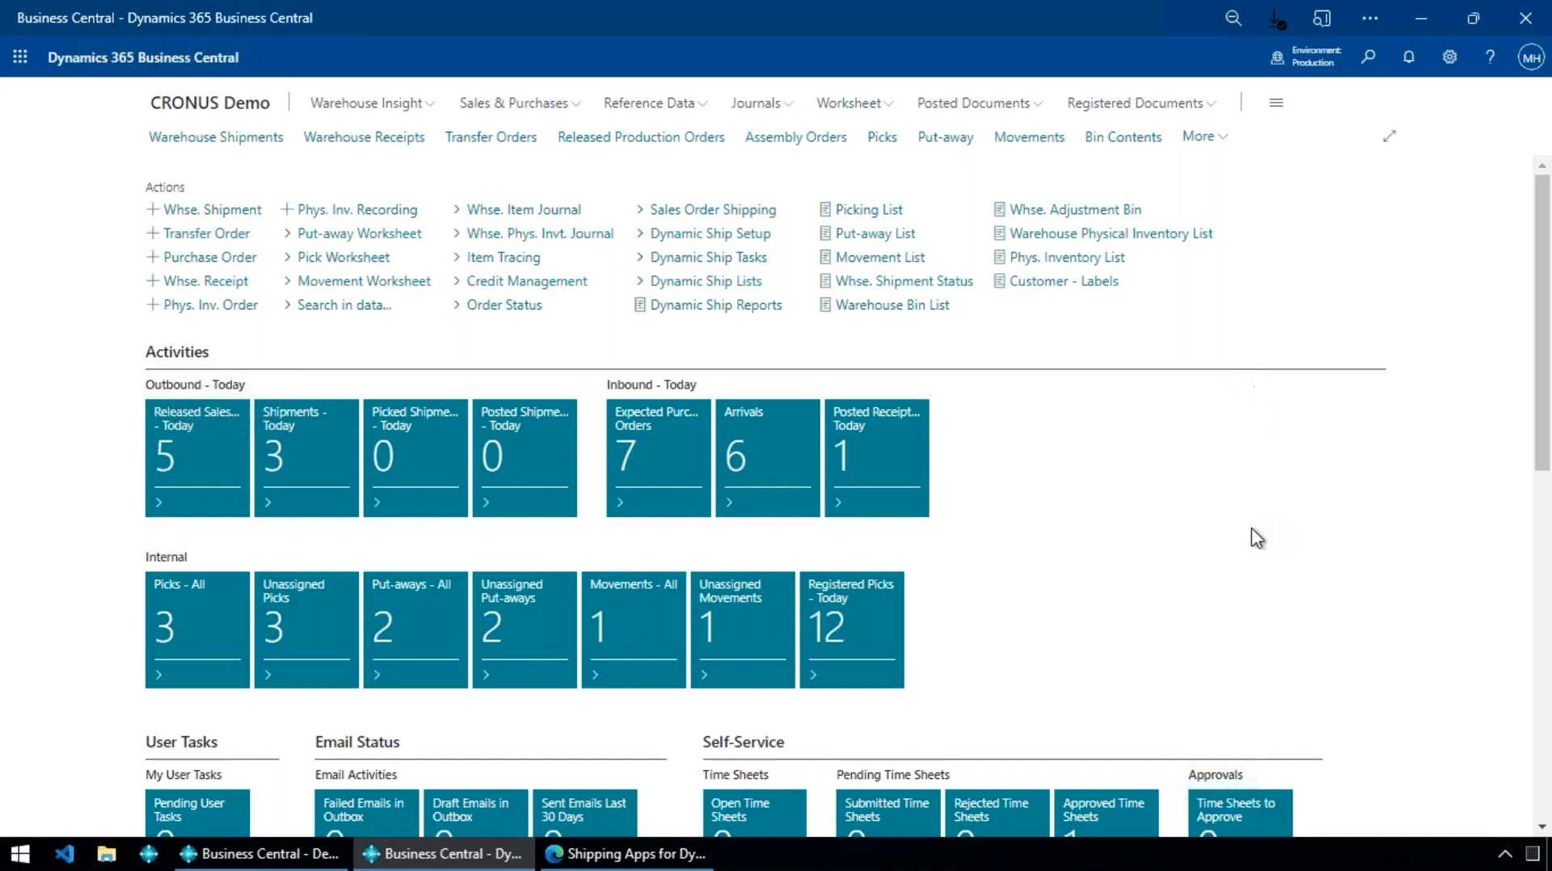
- Search for "or sh set" and open the Order Ship Express Setup Wizard from the full list of matching pages
key("alt+q")
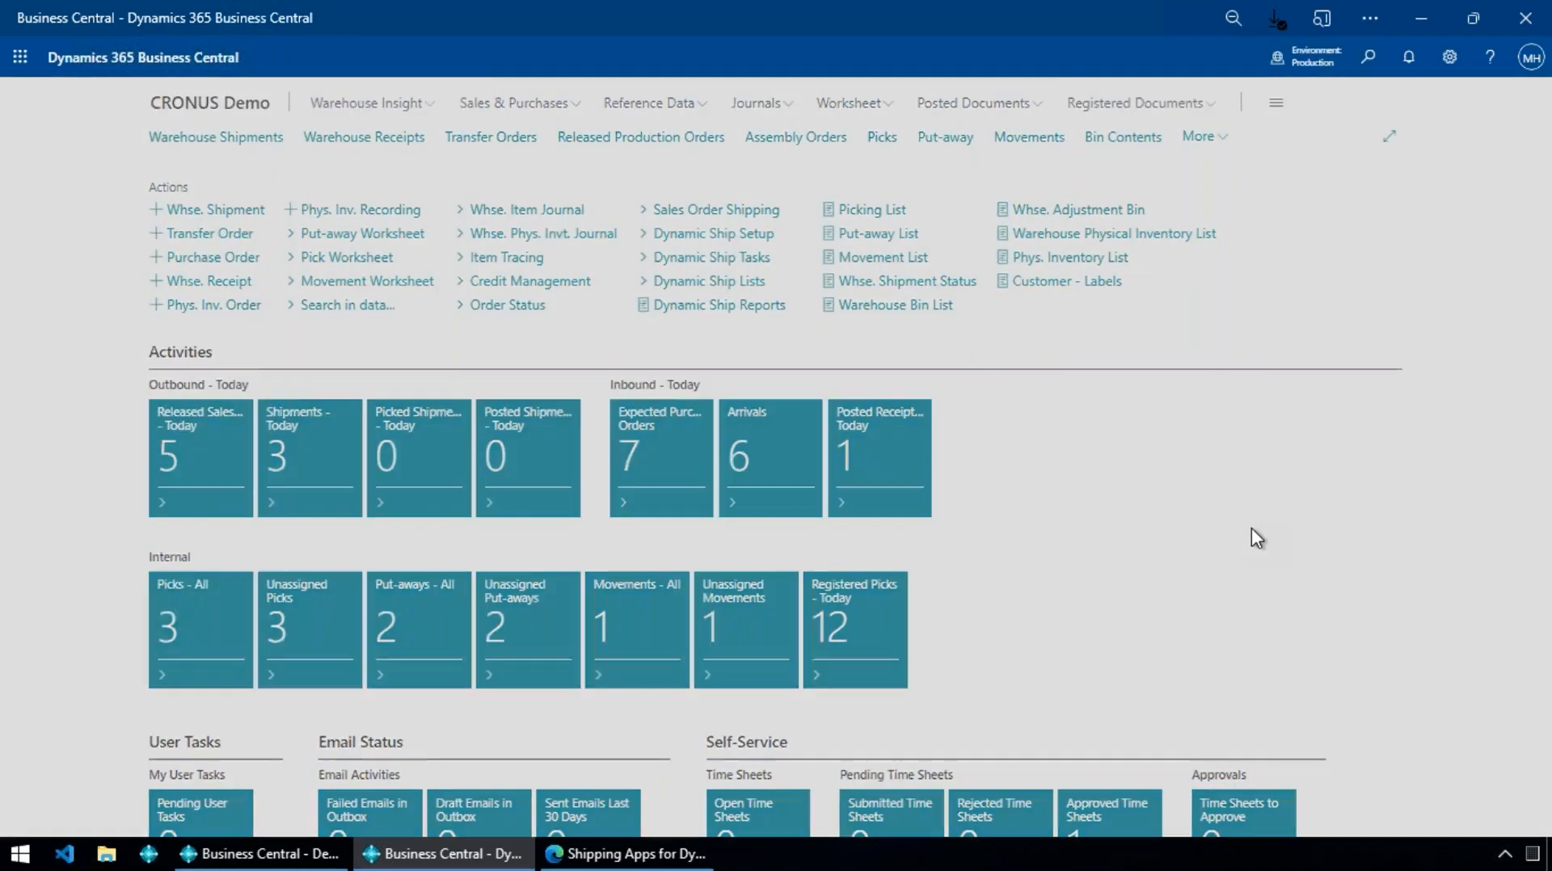
type("or")
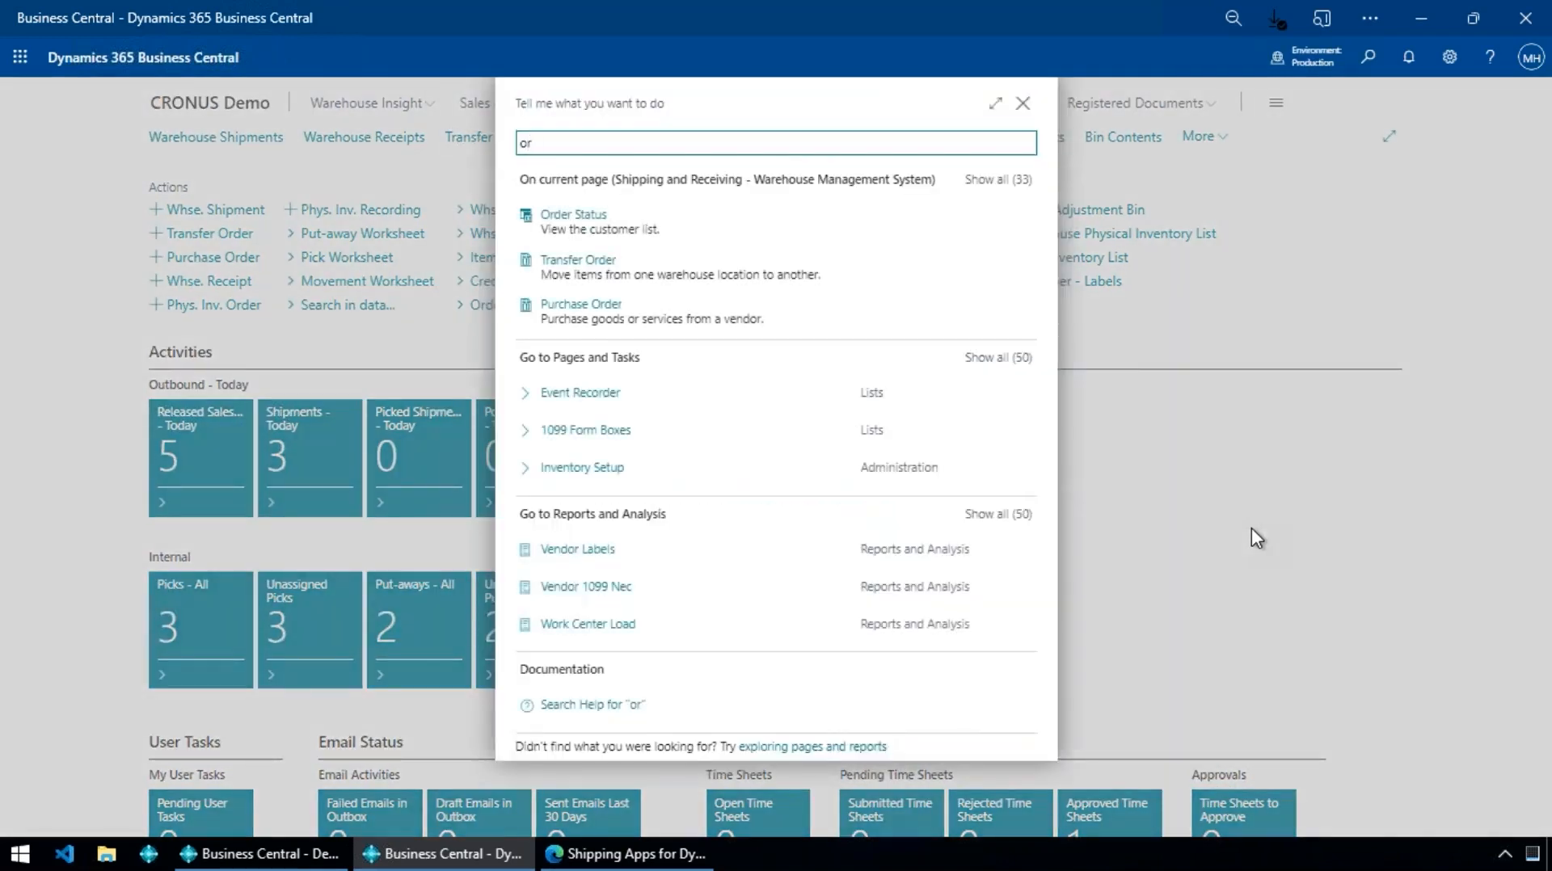
type(" sh set")
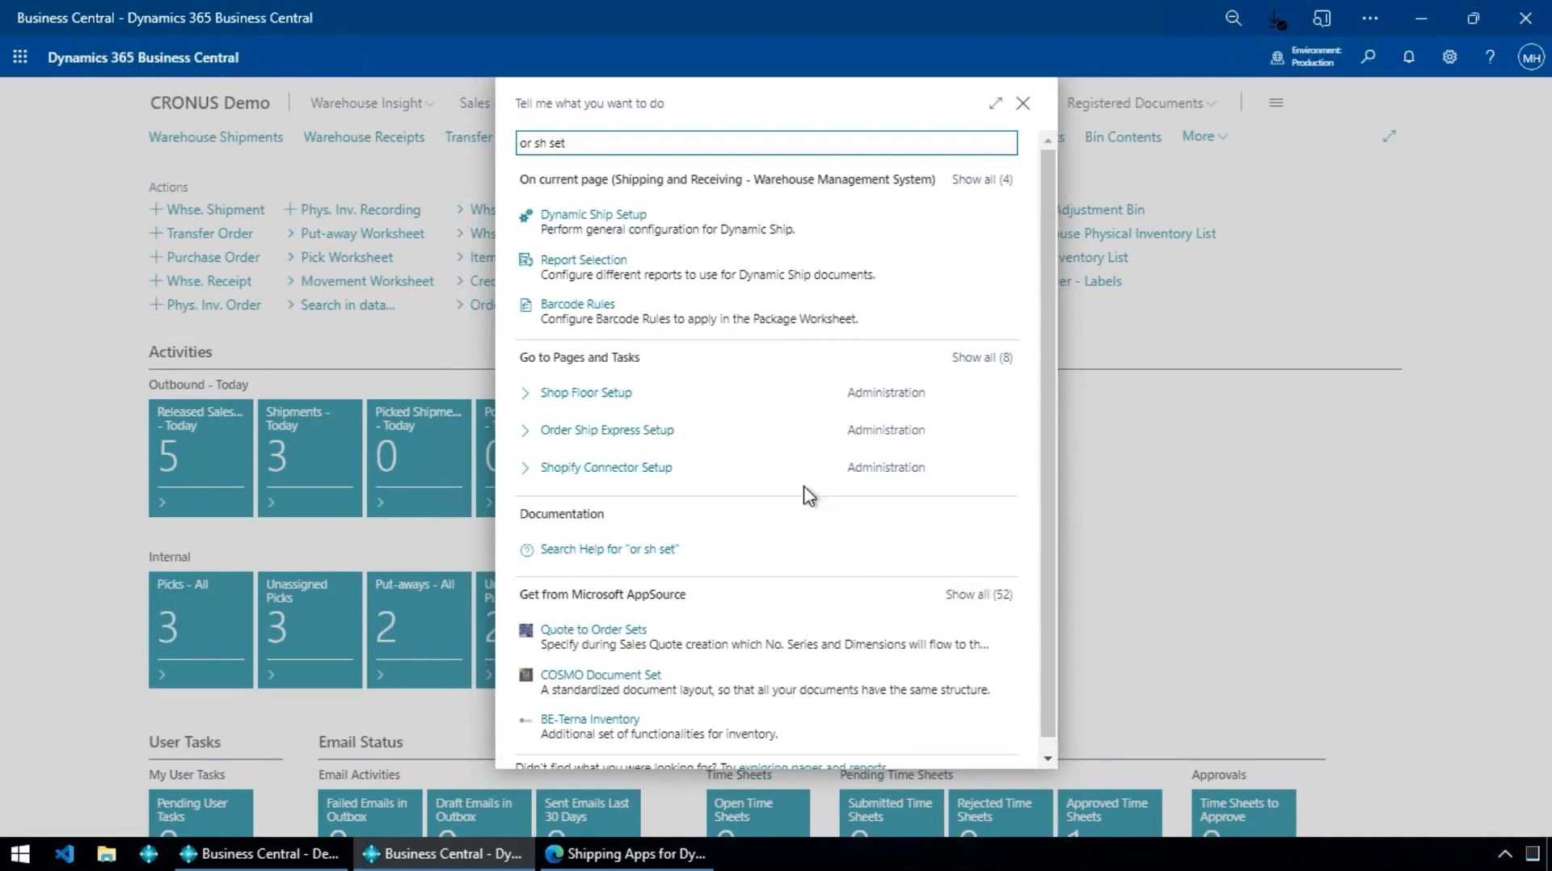
left_click(982, 357)
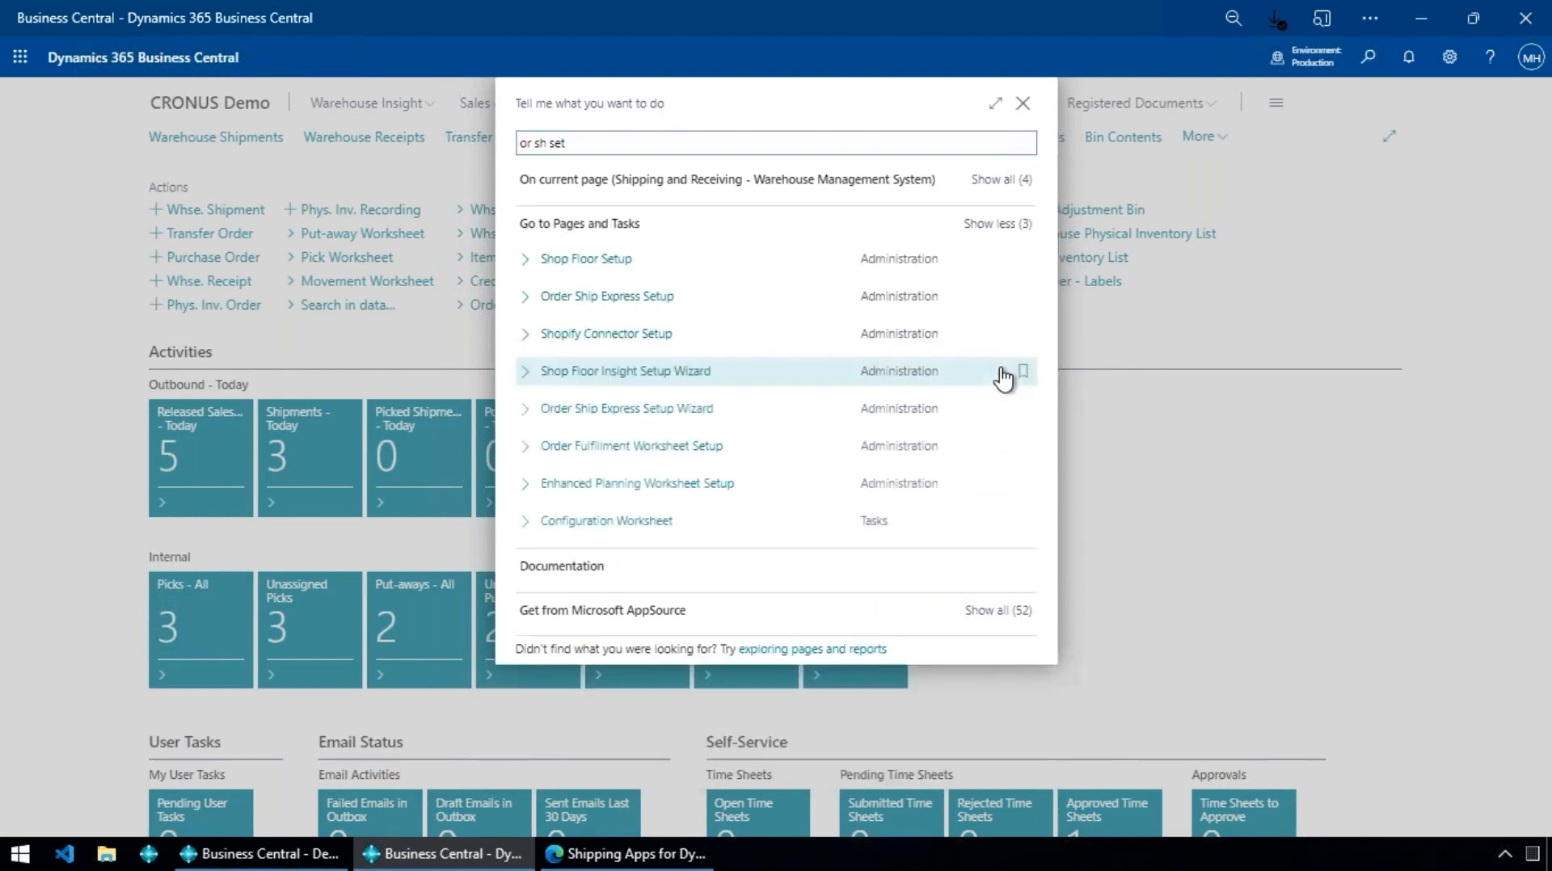
left_click(705, 419)
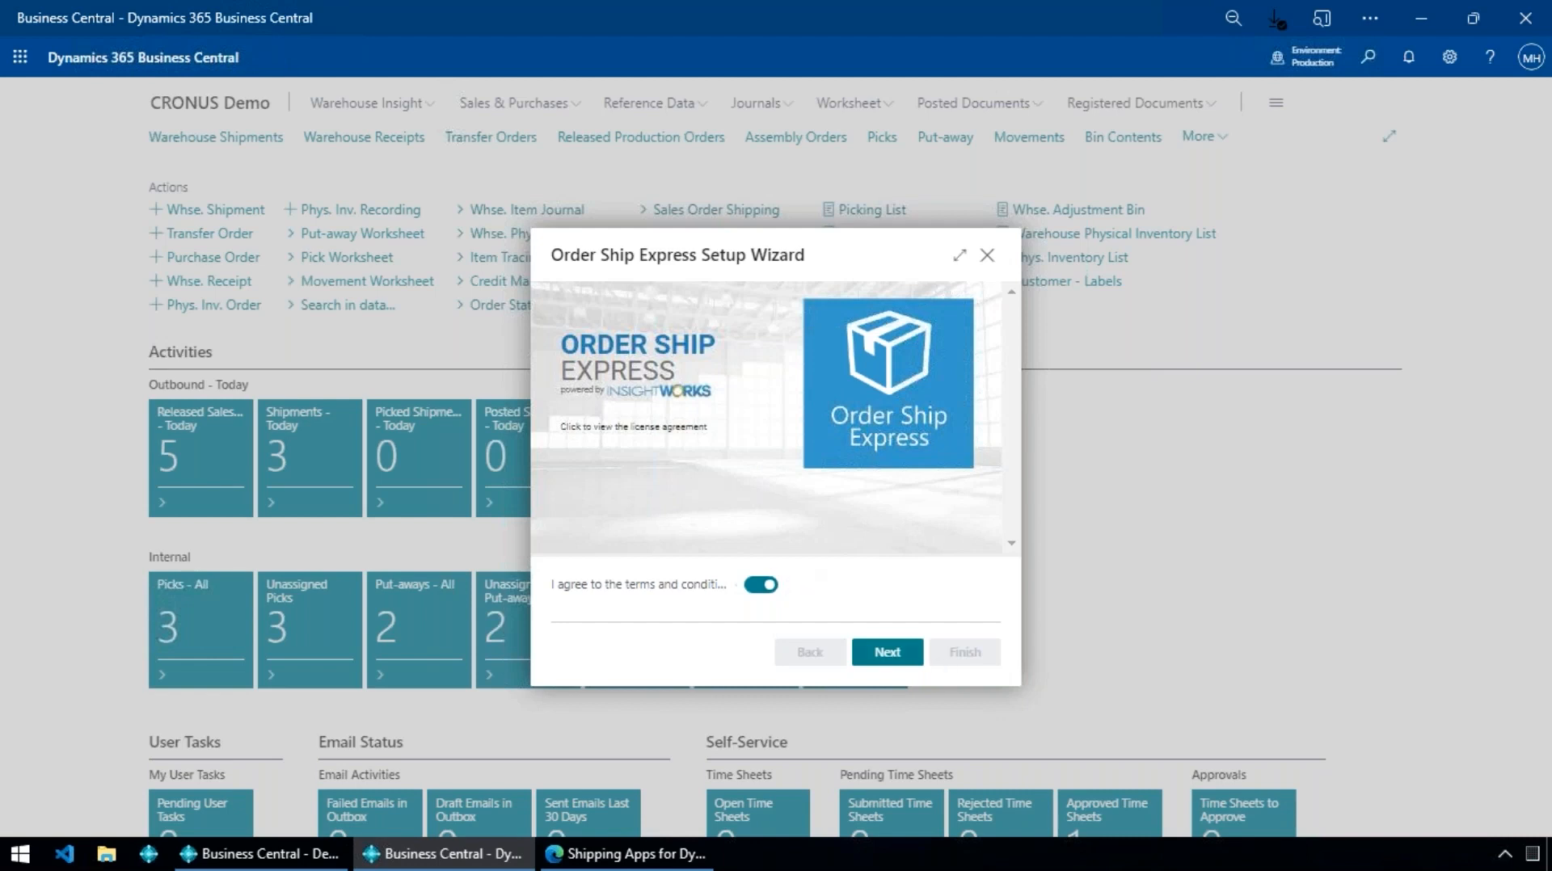
- Proceed past the license terms, allow web requests, and continue to the EasyPost registration page of the wizard
left_click(887, 652)
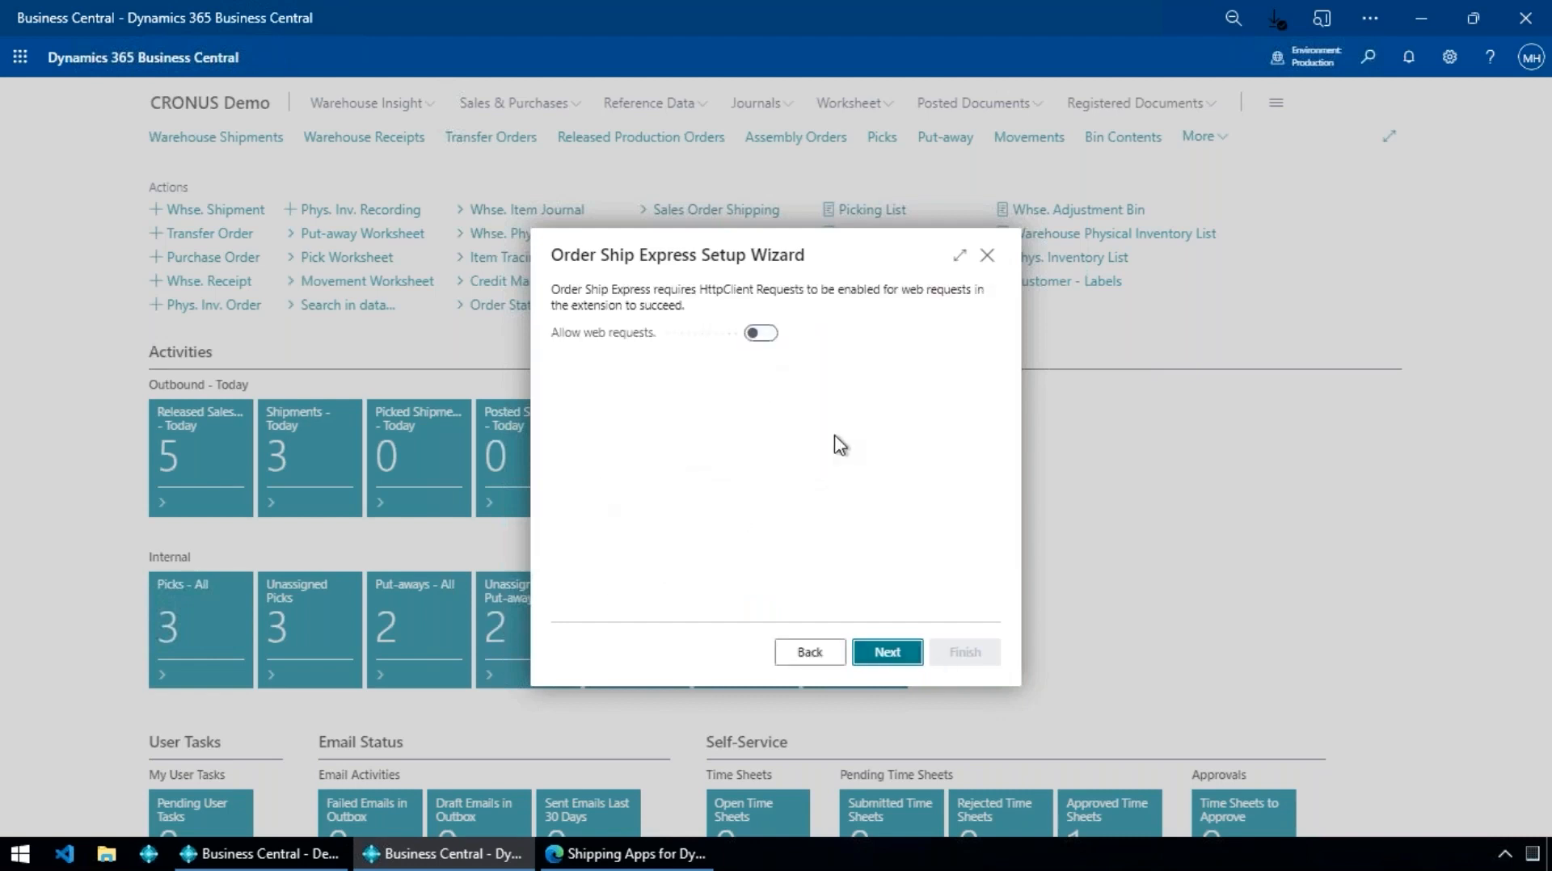
left_click(761, 333)
left_click(890, 657)
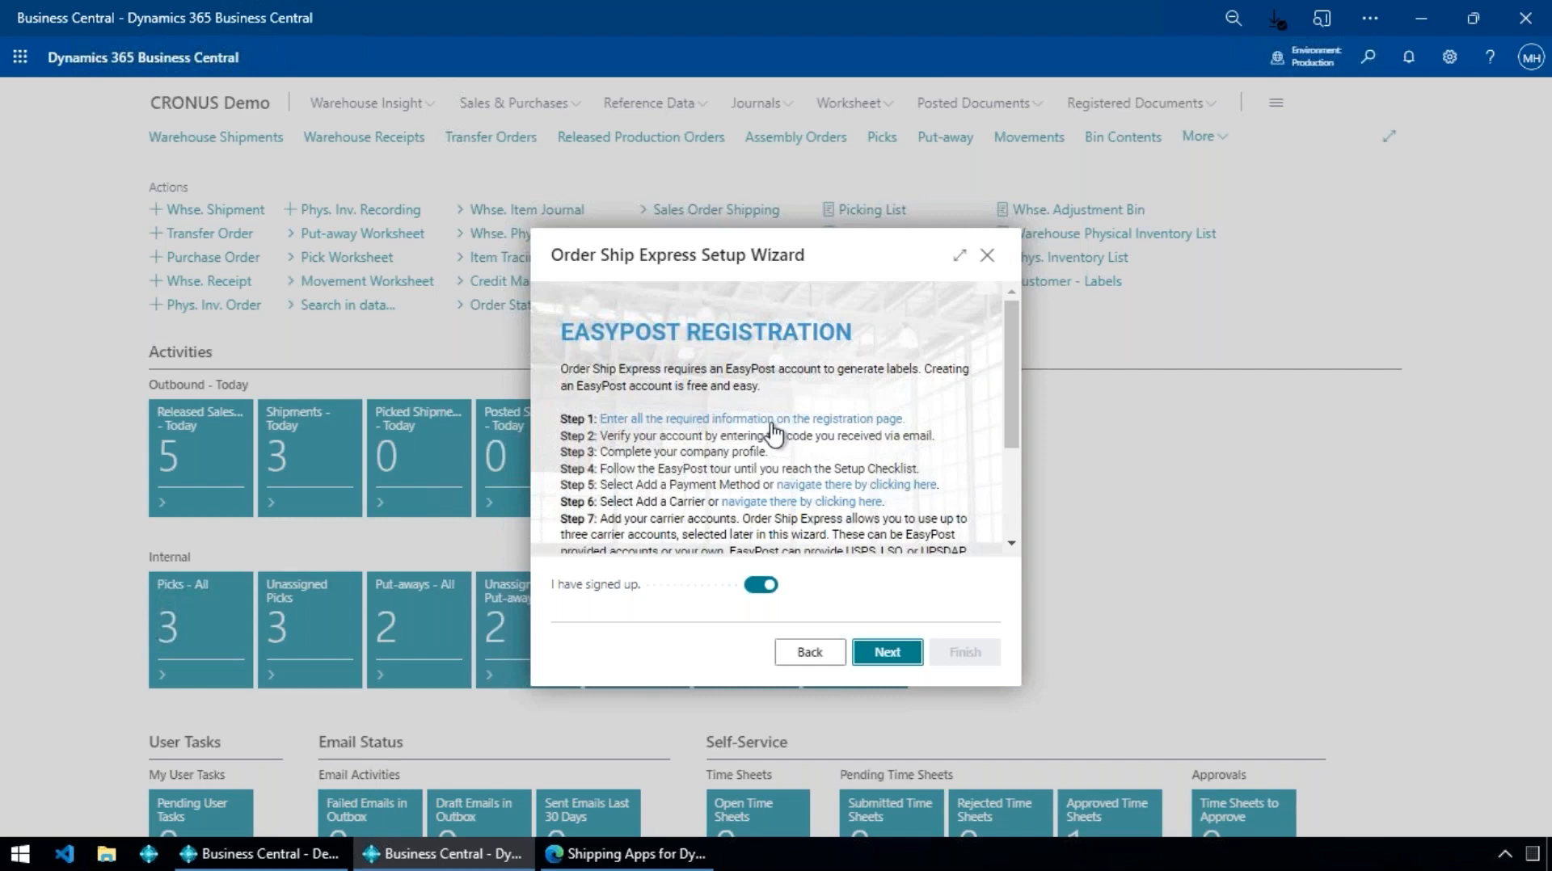
- Review the EasyPost registration instructions in the wizard and open the linked registration page from Step 1
scroll(816, 434, "down", 1)
scroll(815, 434, "down", 1)
scroll(809, 434, "up", 3)
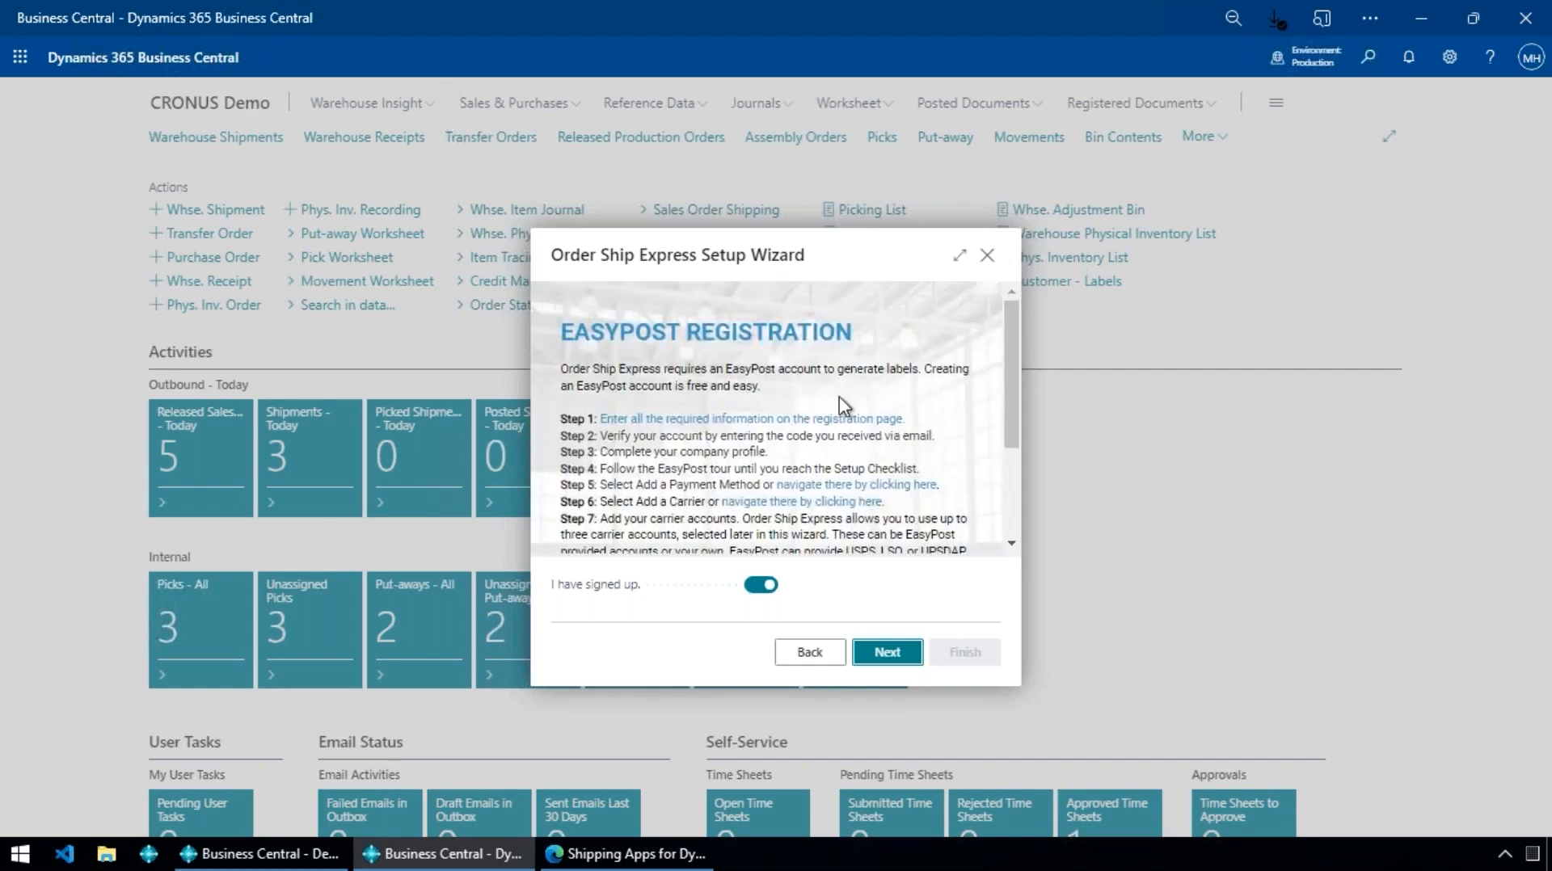
left_click(804, 418)
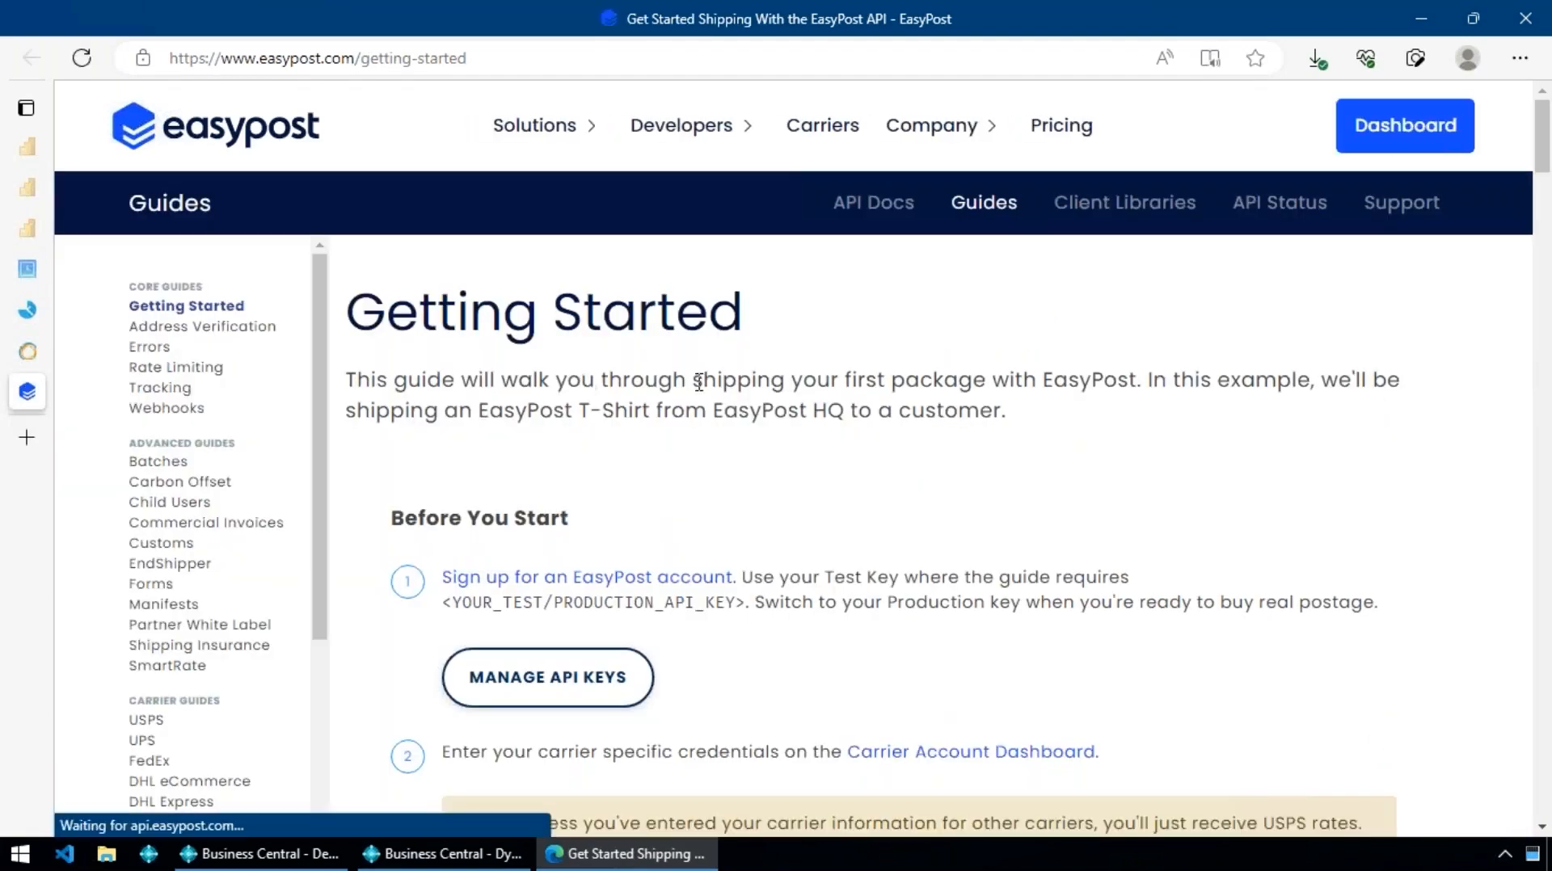
right_click(969, 326)
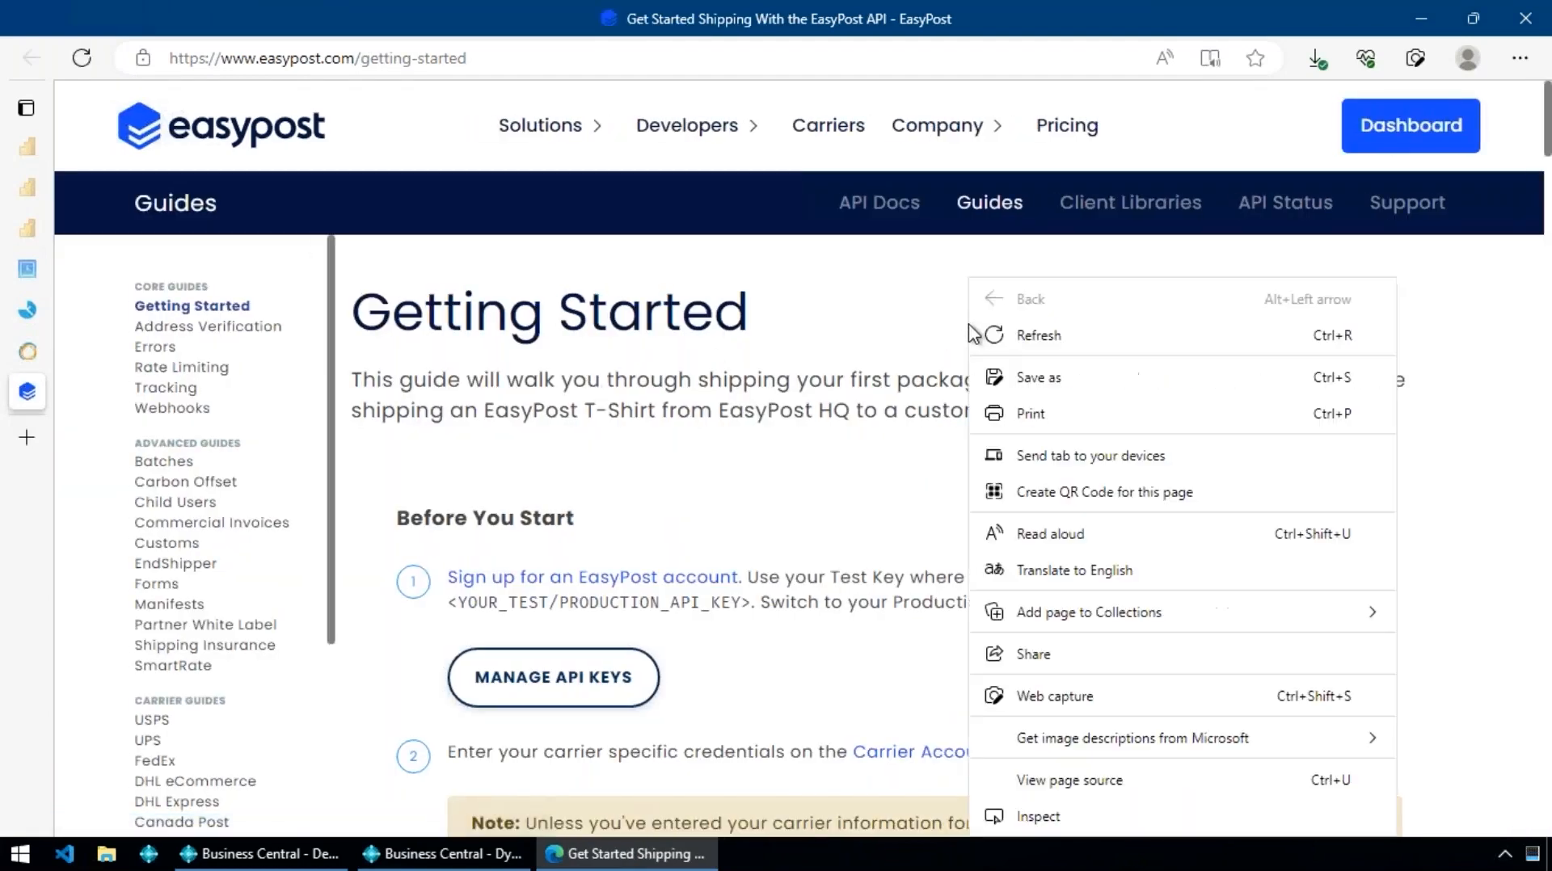
left_click(1495, 306)
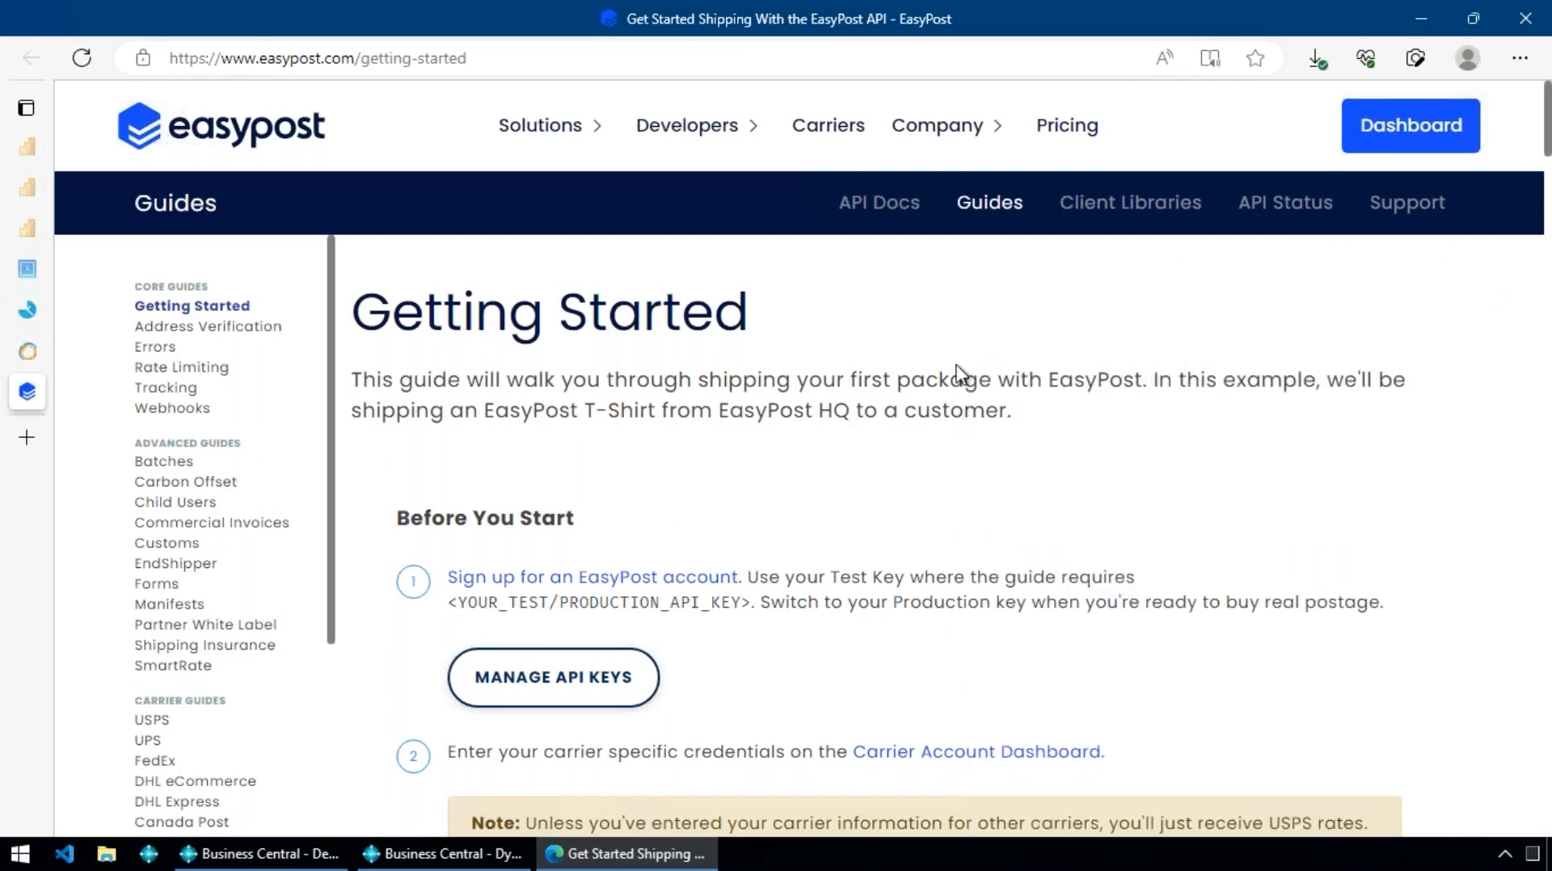
right_click(948, 417)
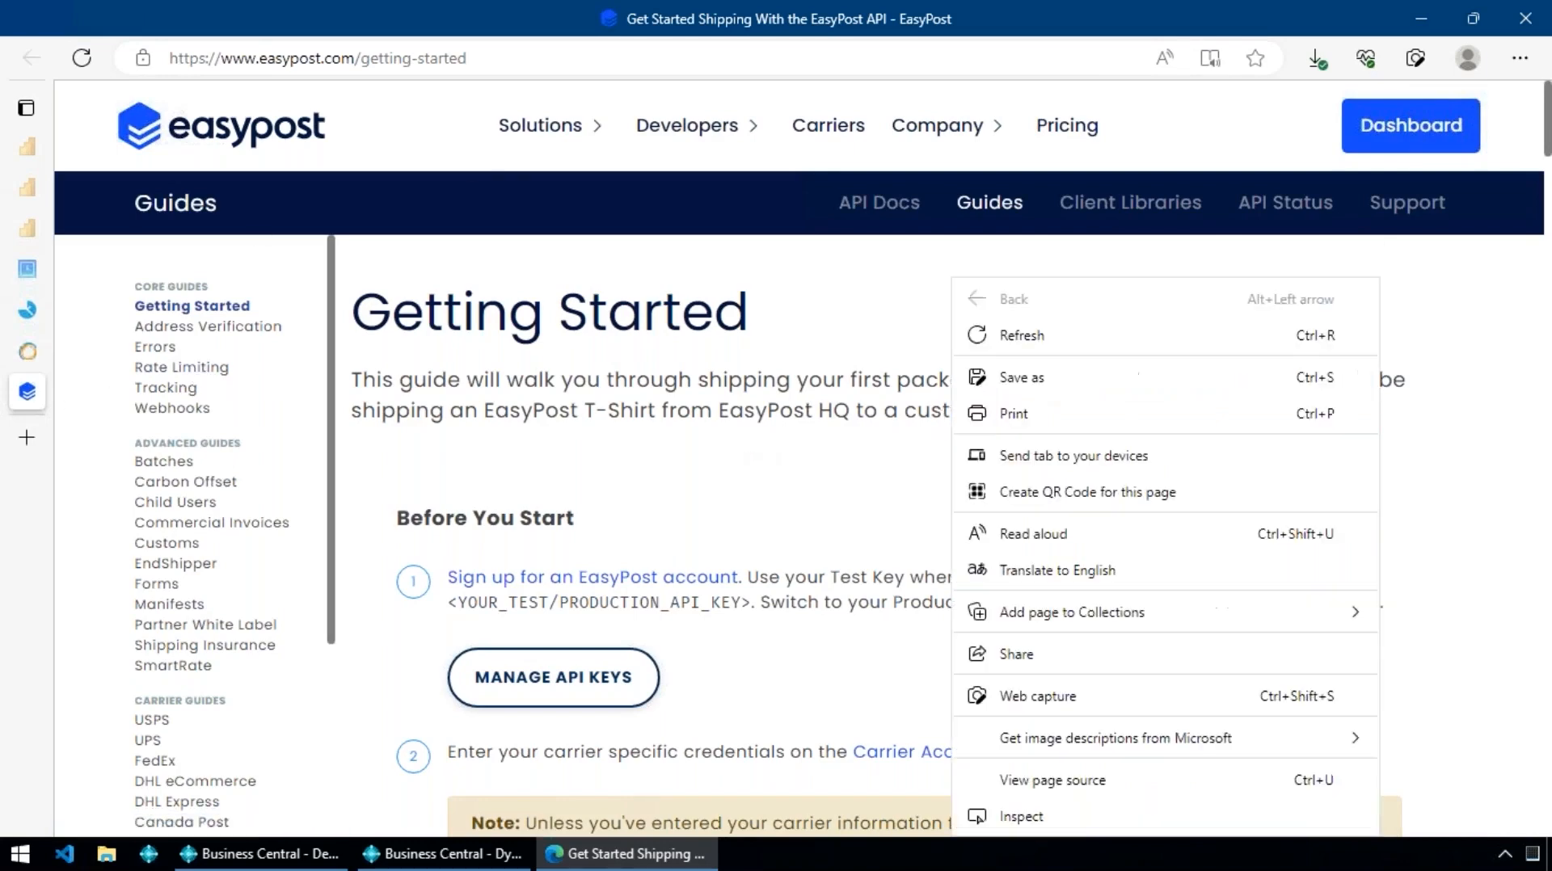
left_click(994, 336)
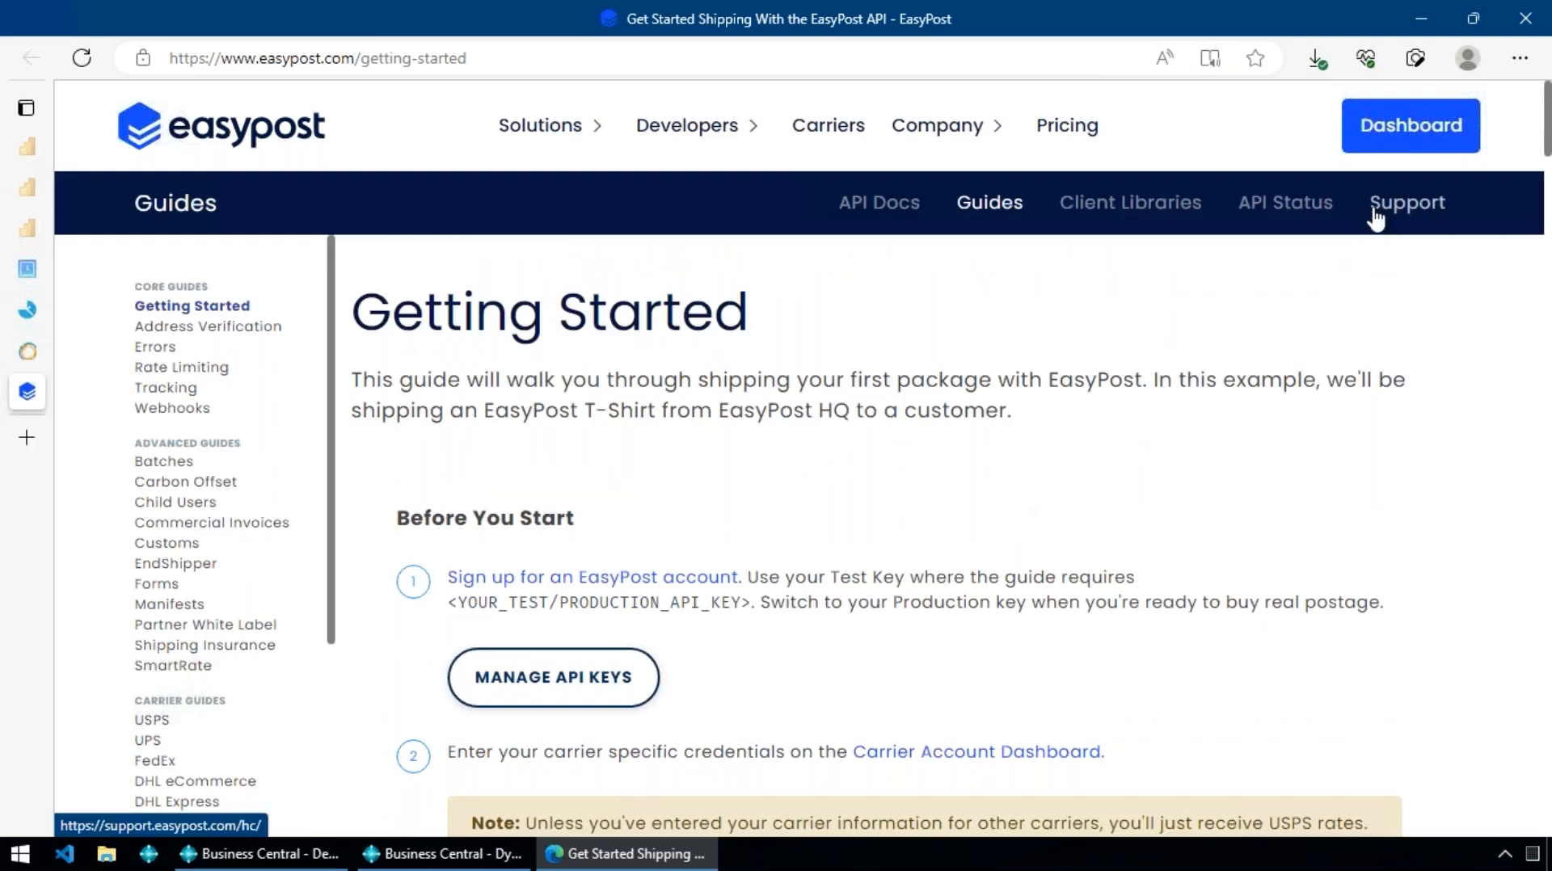
- Open the EasyPost dashboard's set up checklist and compare it with the wizard's registration steps in Business Central
left_click(1390, 134)
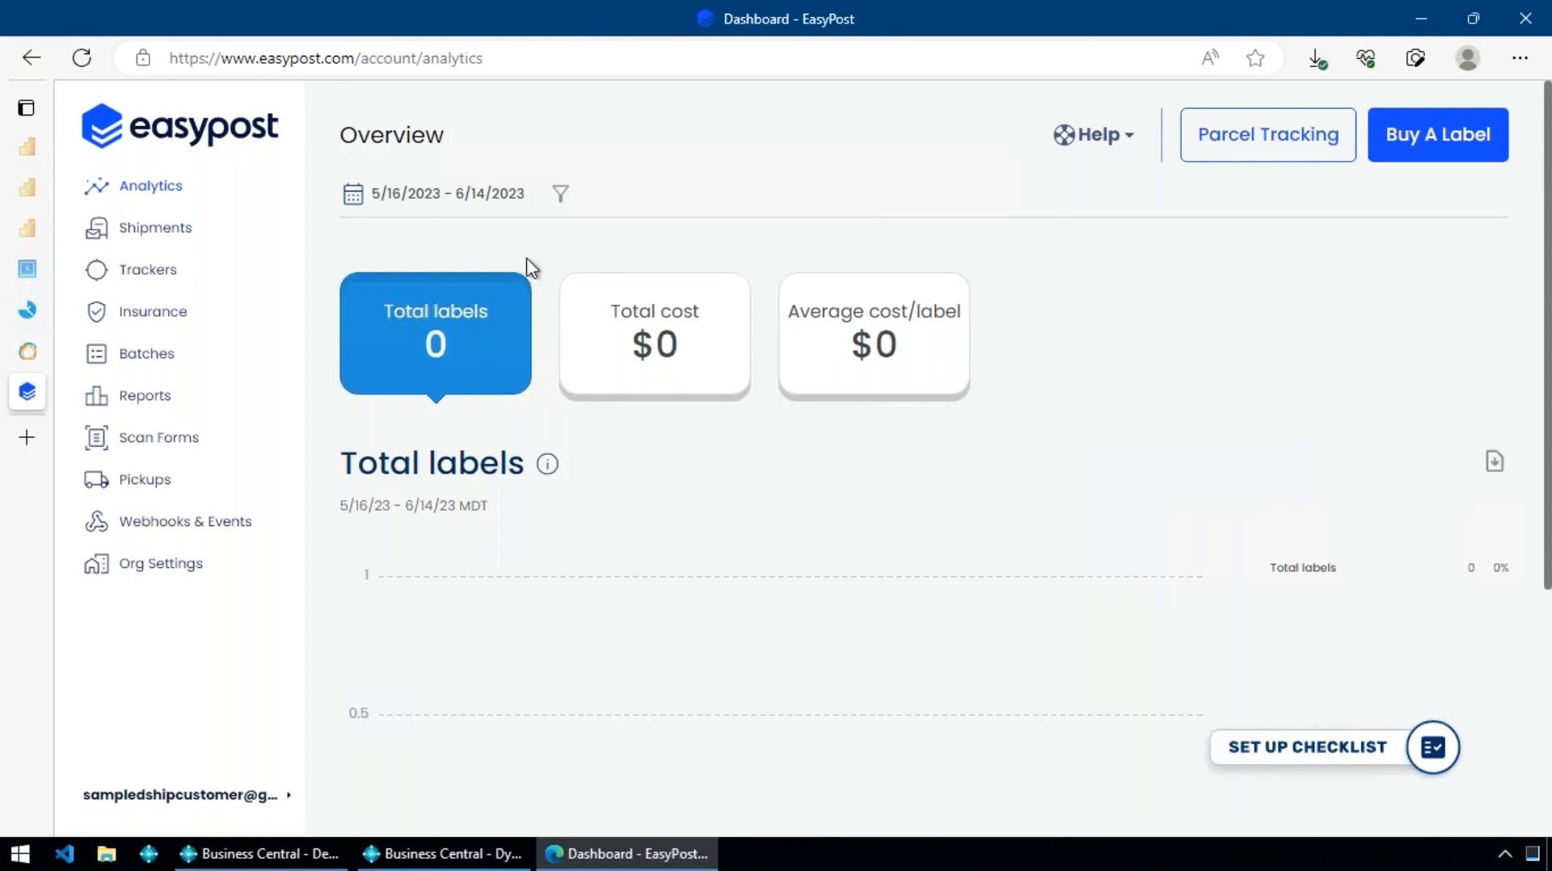
left_click(1361, 752)
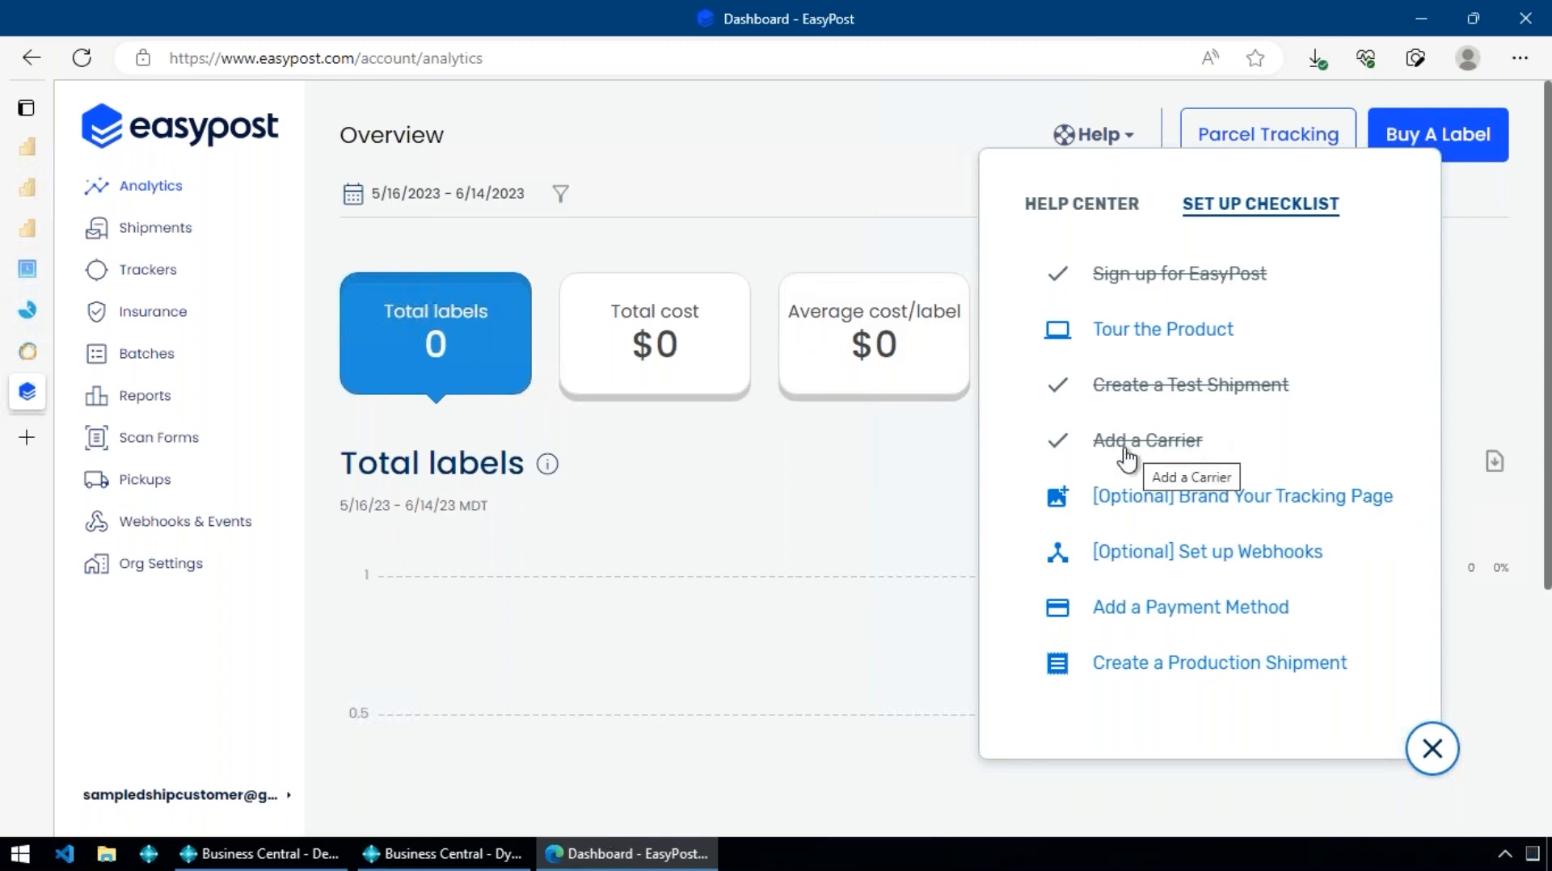
left_click(411, 854)
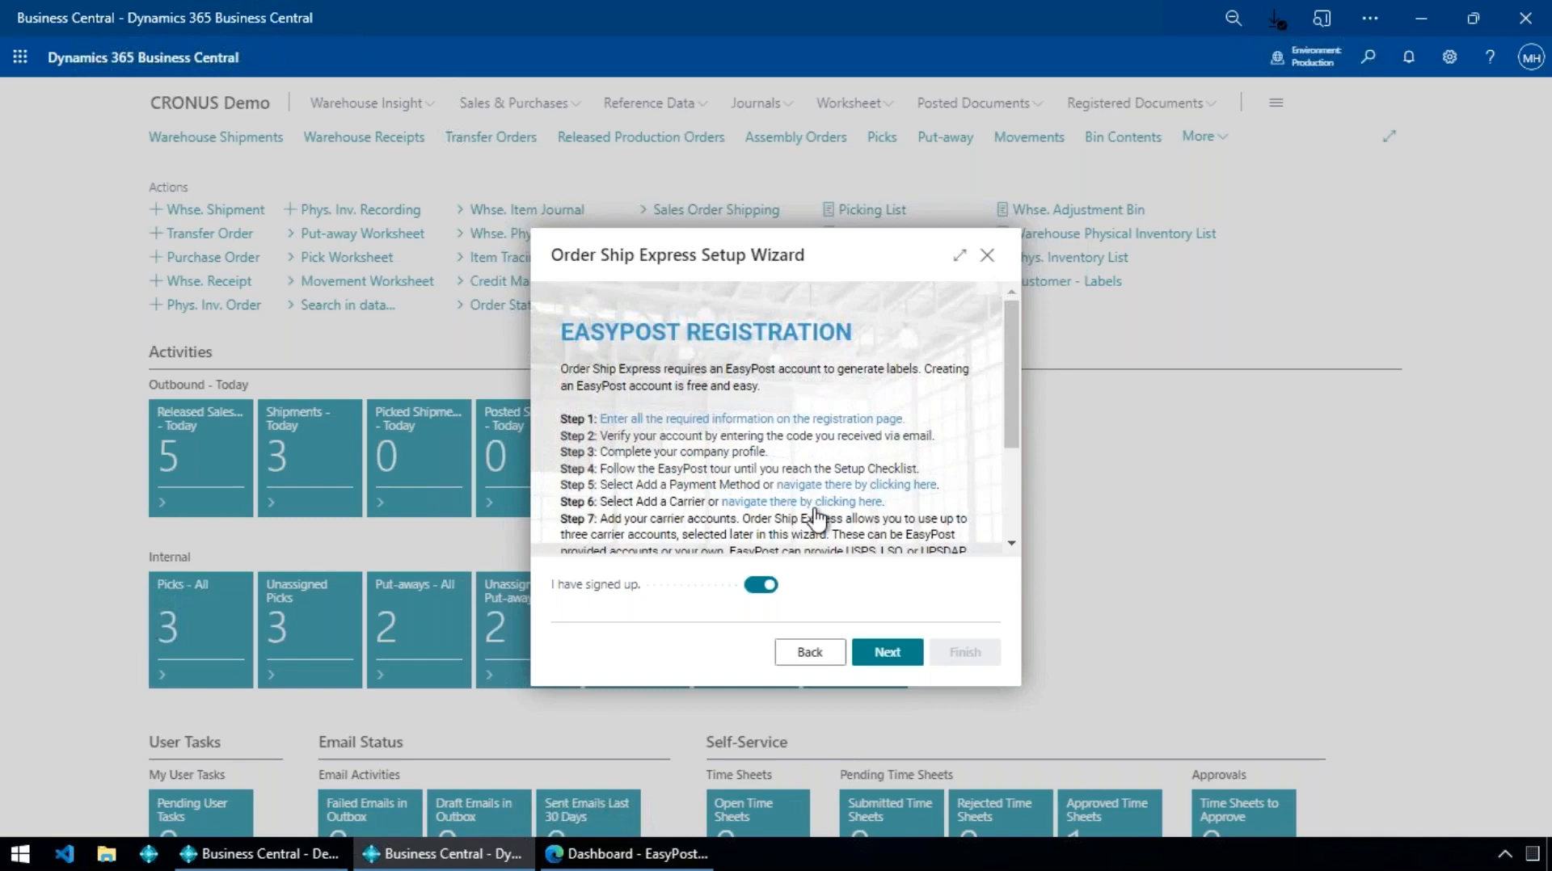
scroll(818, 518, "down", 1)
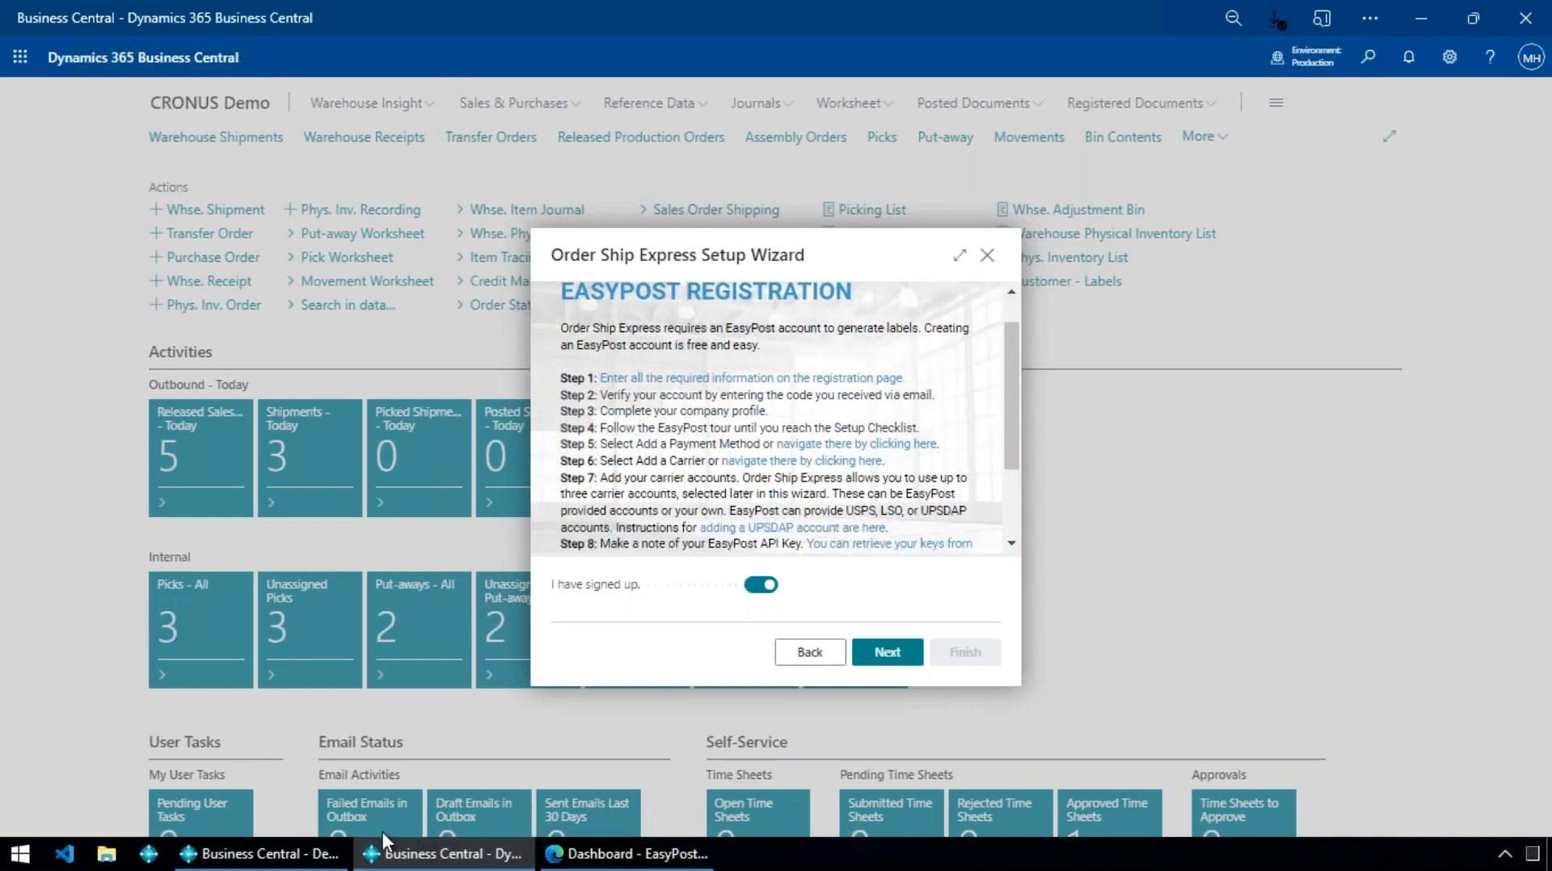
left_click(659, 854)
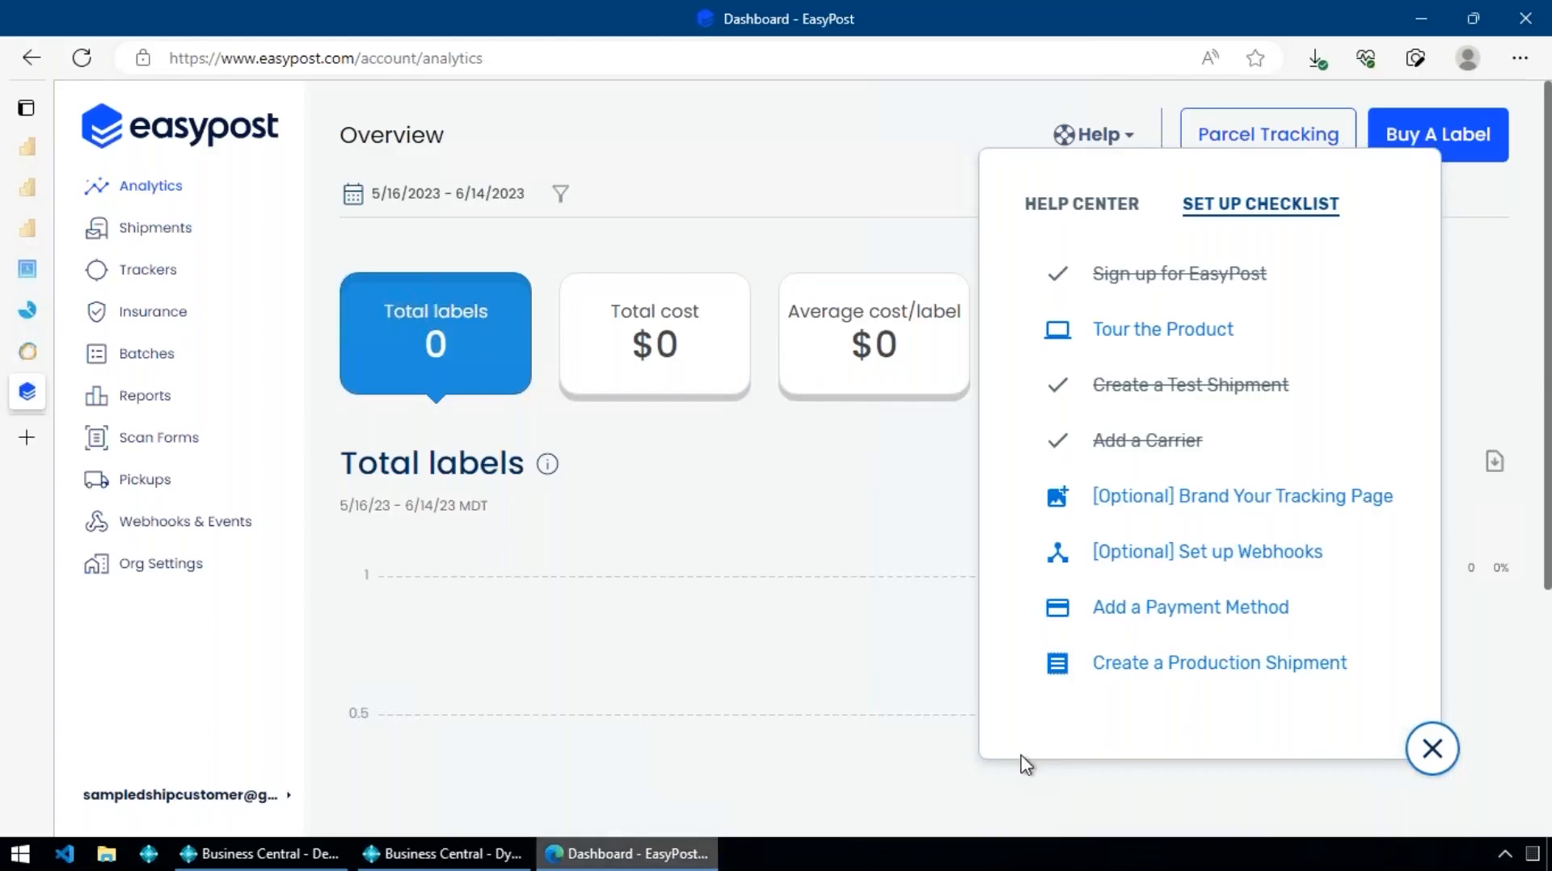
- Follow the checklist's Add a Carrier item into Org Settings, choose to add carriers, and review the EasyPost carrier accounts
left_click(1167, 442)
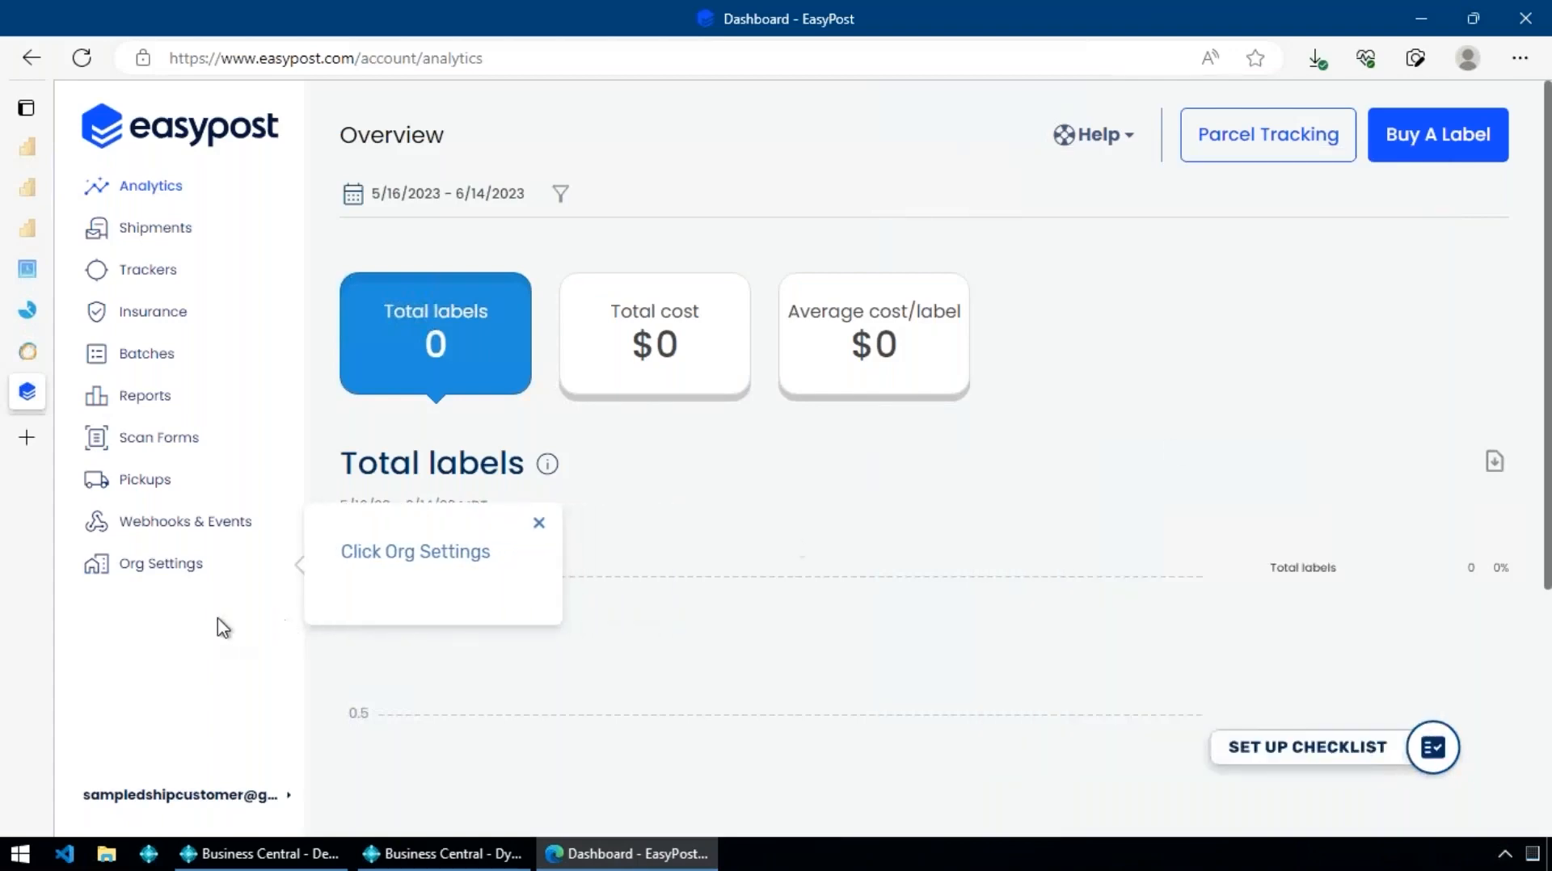
left_click(189, 568)
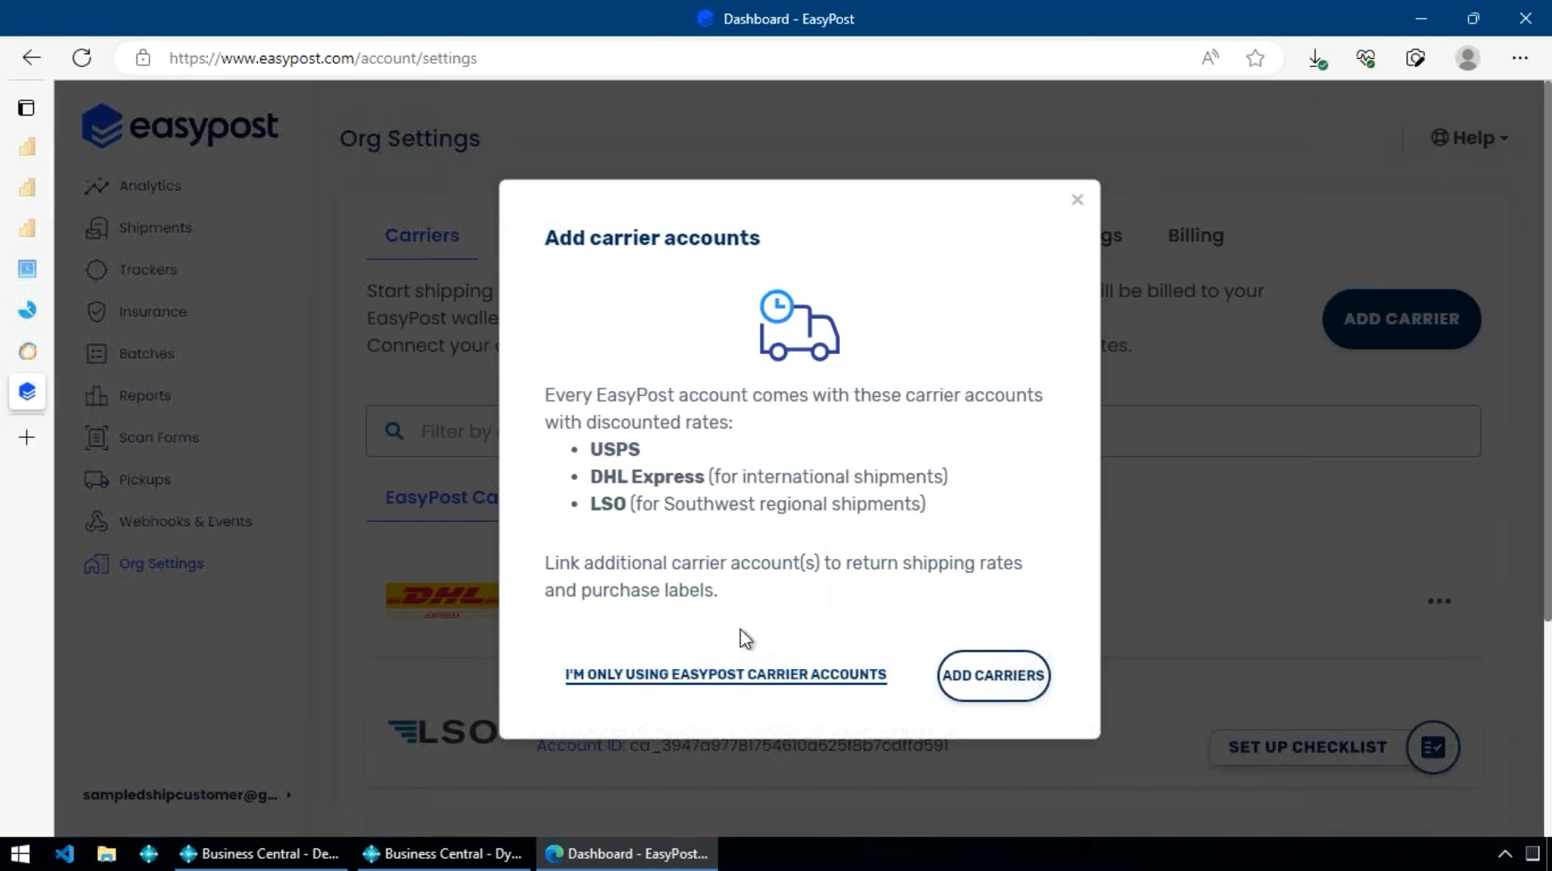
left_click(986, 676)
scroll(1101, 606, "down", 3)
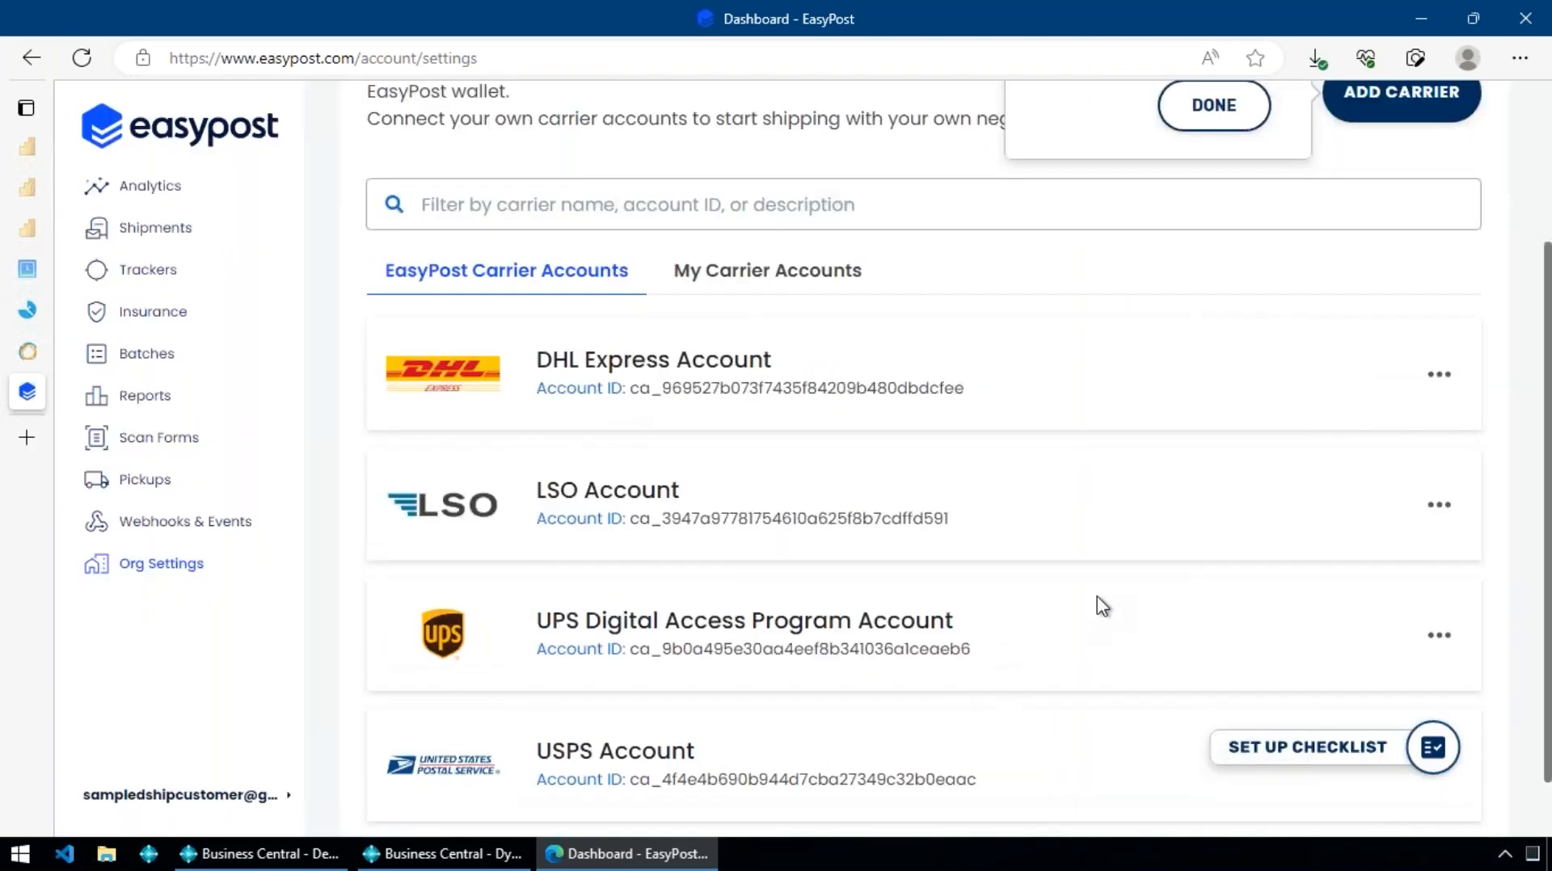
scroll(1101, 607, "up", 3)
- Examine the carriers offered for a new carrier account, cancel without adding one, and look over the existing carrier accounts
left_click(1419, 317)
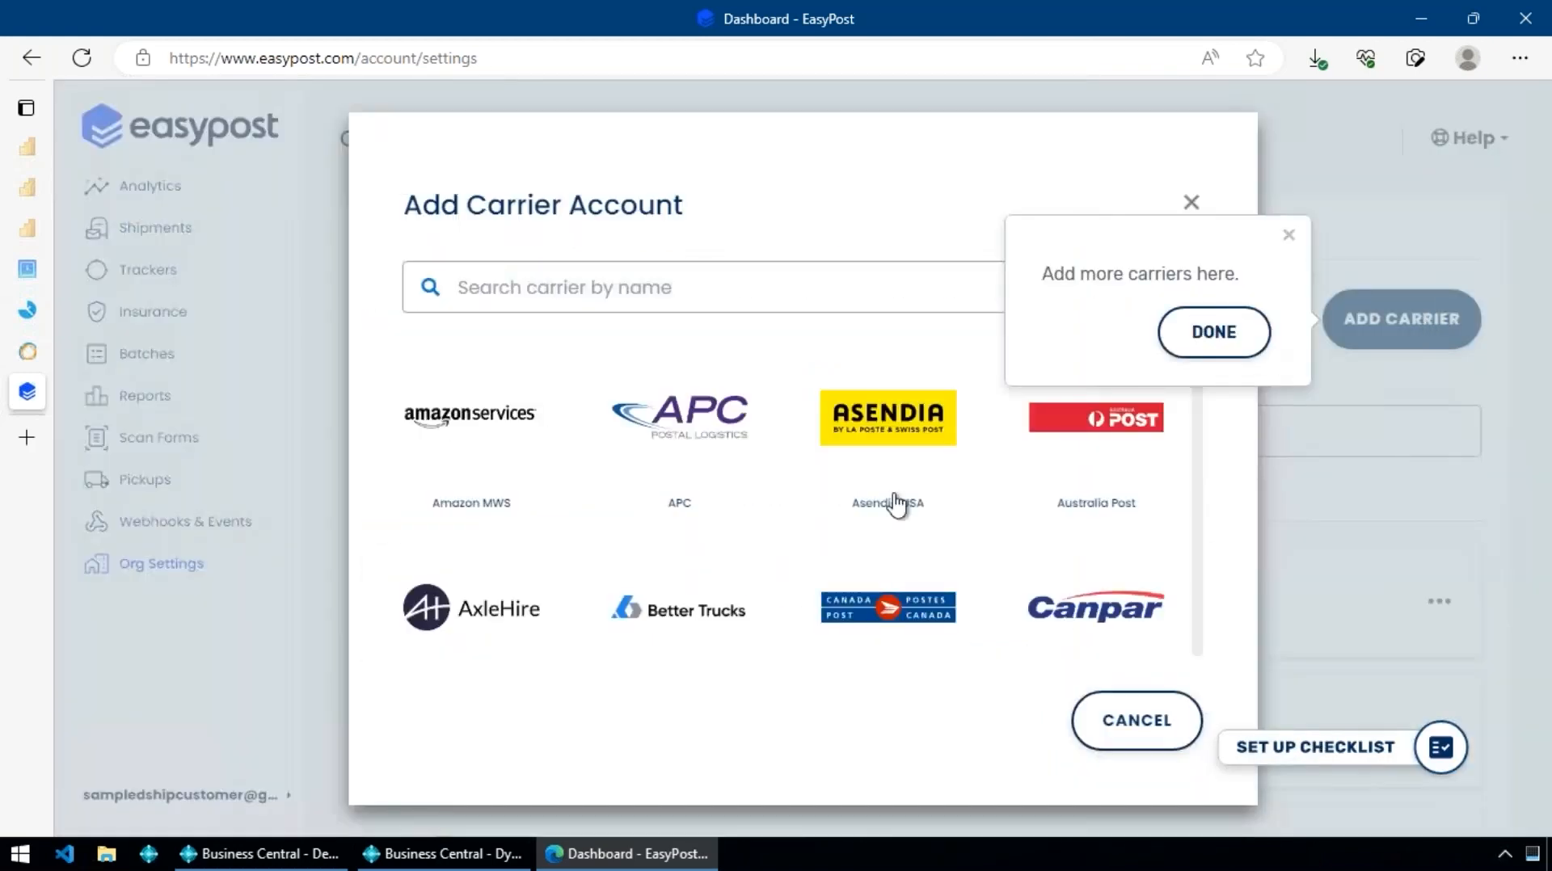
scroll(764, 510, "down", 7)
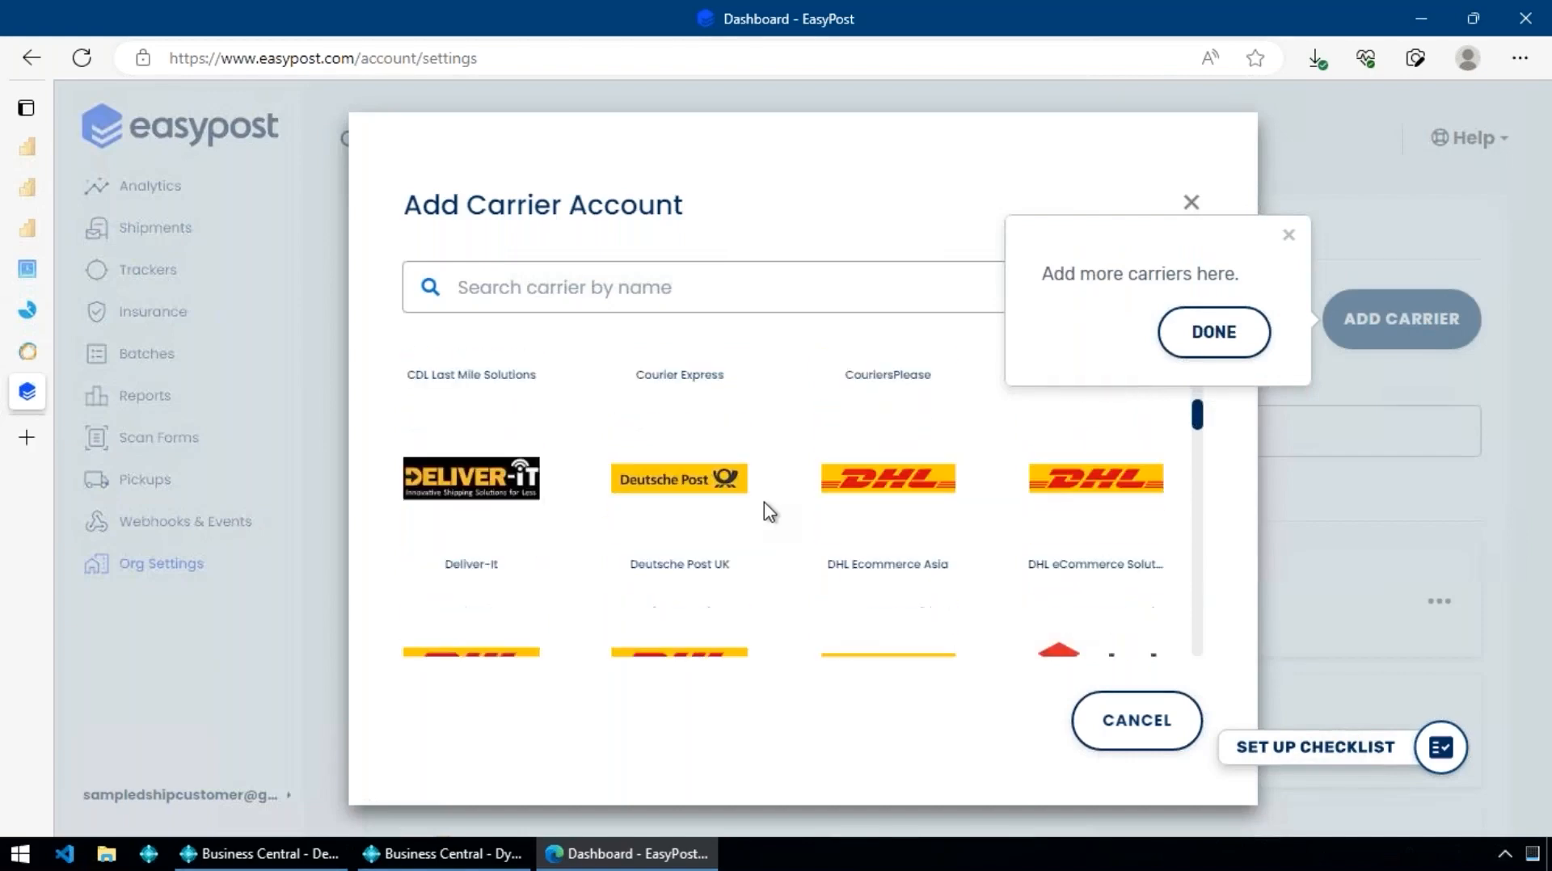
scroll(768, 511, "down", 9)
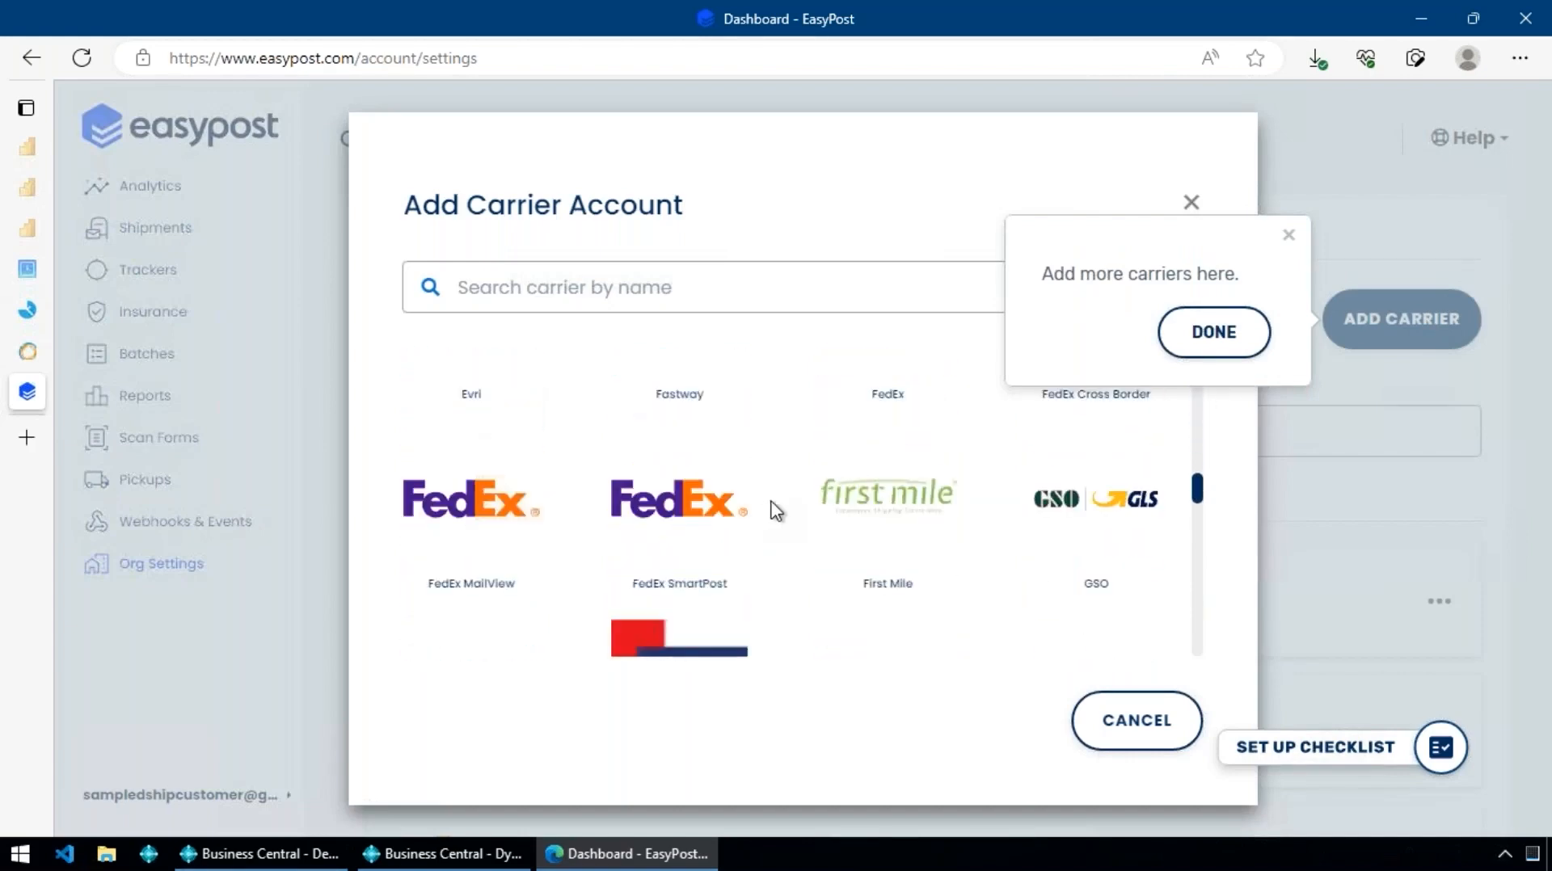
scroll(708, 530, "down", 1)
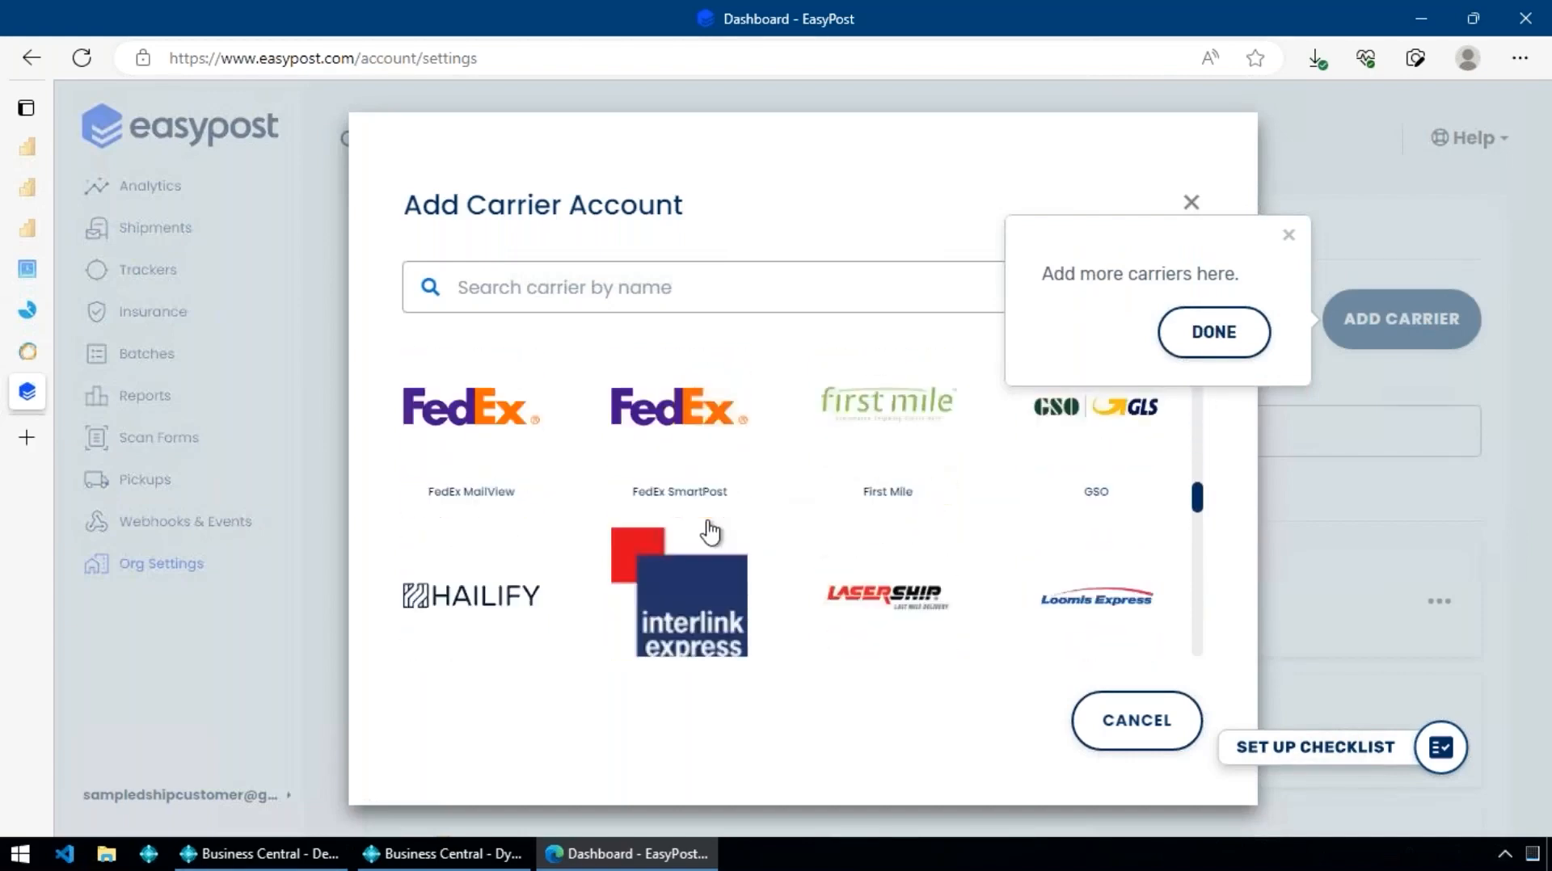
scroll(710, 531, "down", 1)
scroll(772, 533, "down", 2)
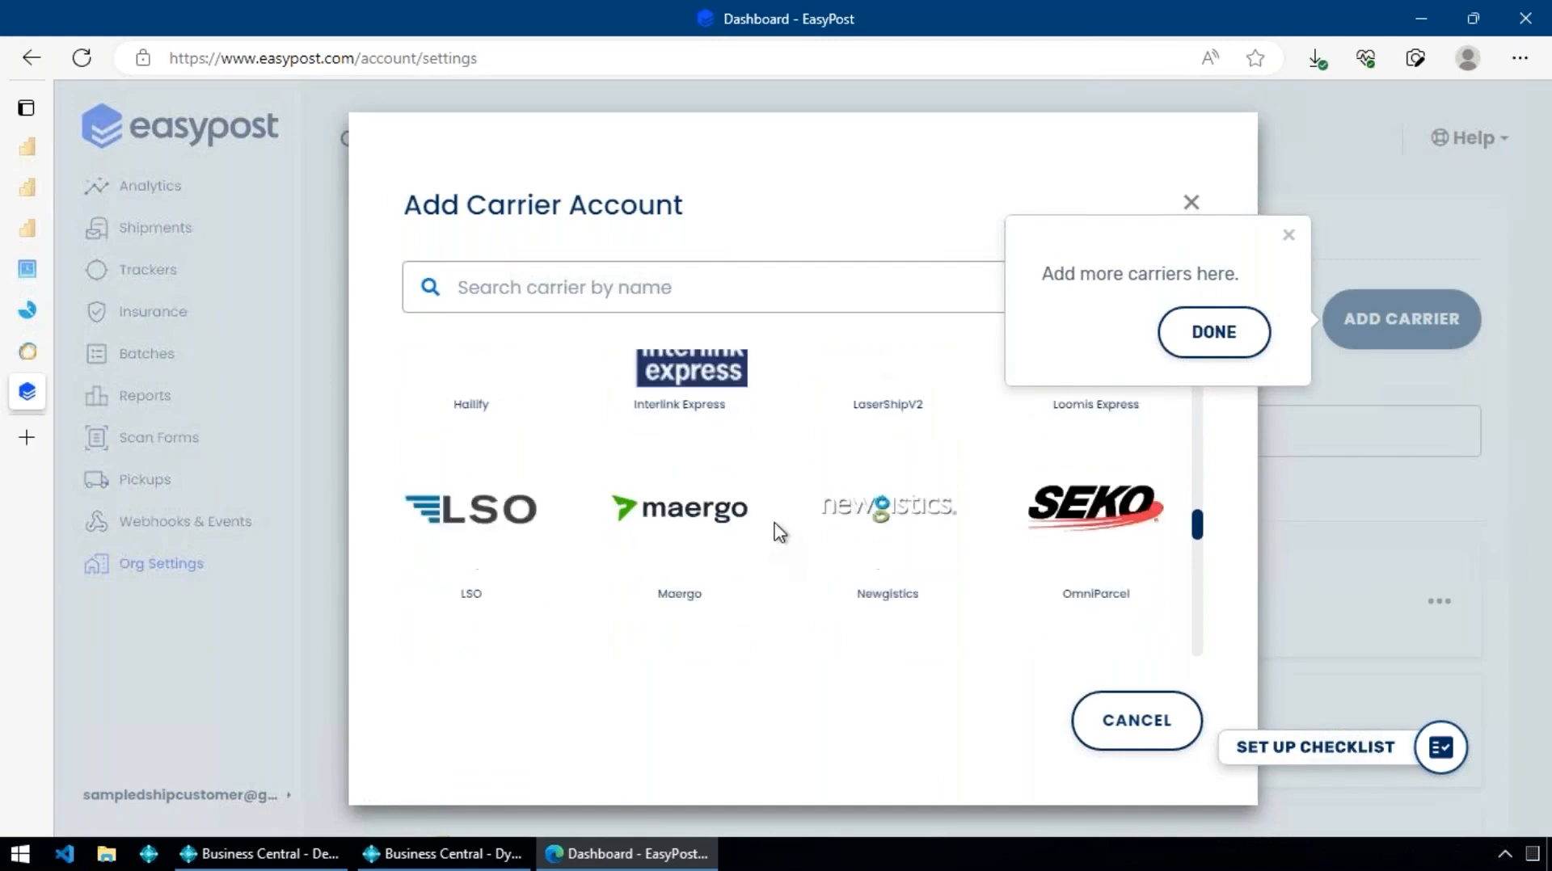
scroll(778, 532, "down", 5)
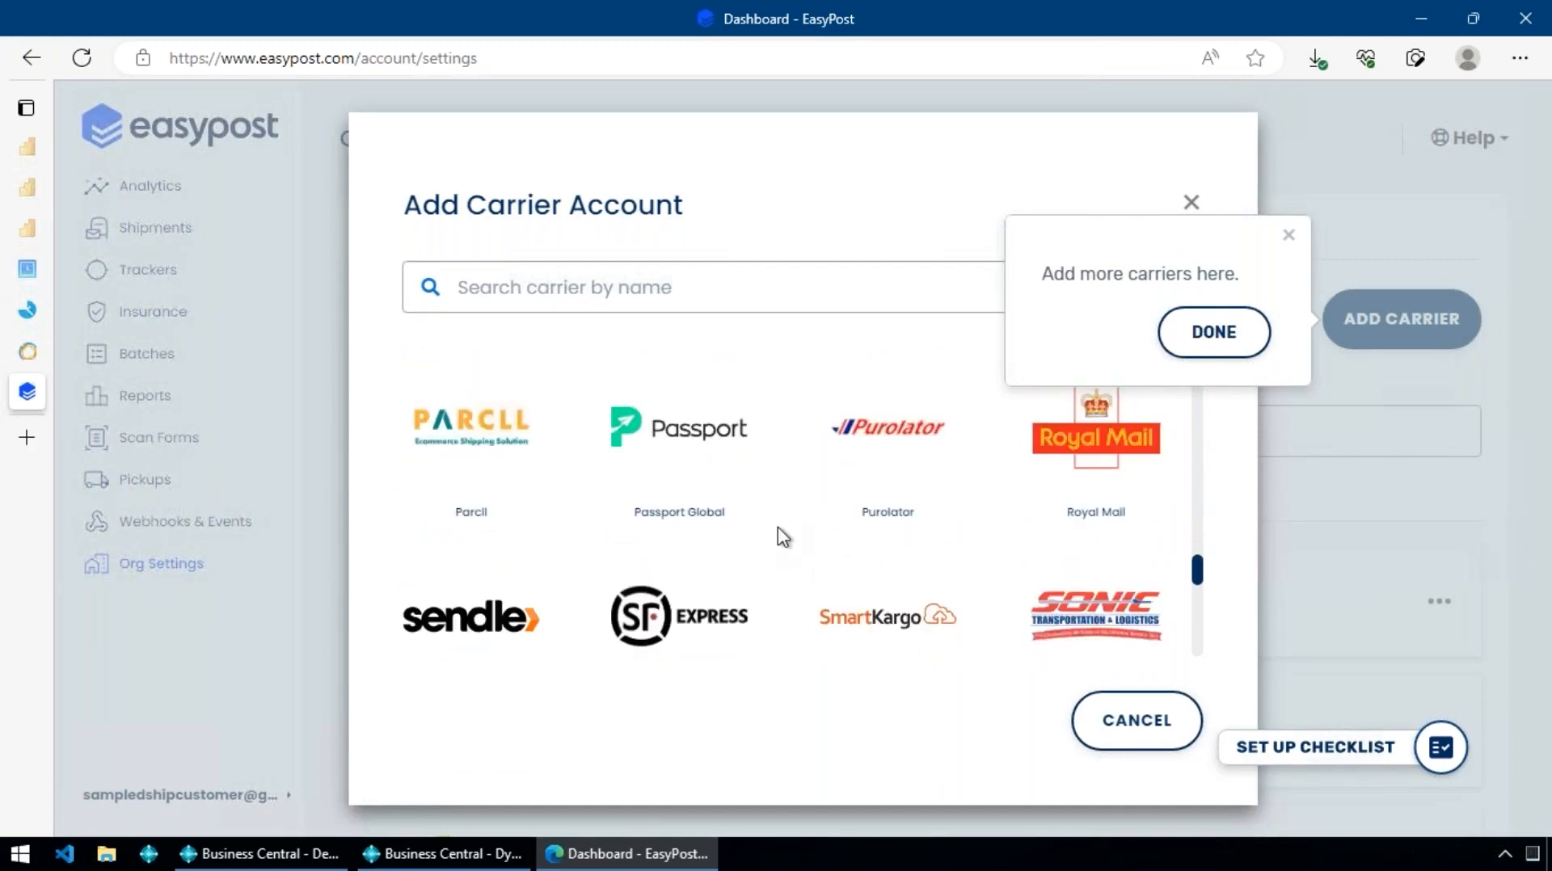
scroll(782, 536, "down", 3)
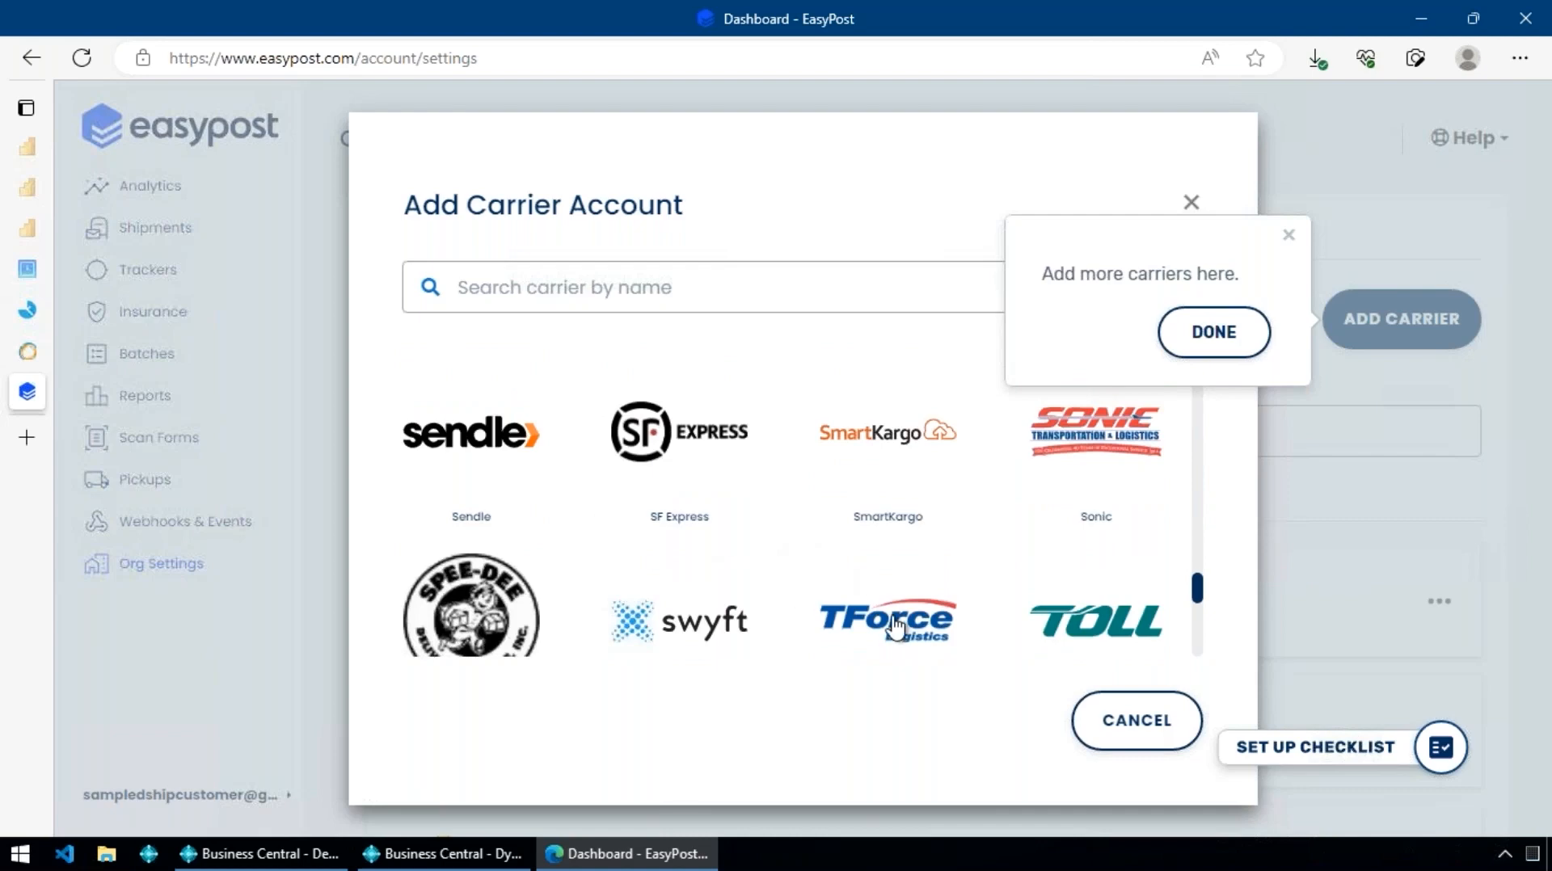
scroll(893, 626, "down", 2)
scroll(922, 582, "down", 2)
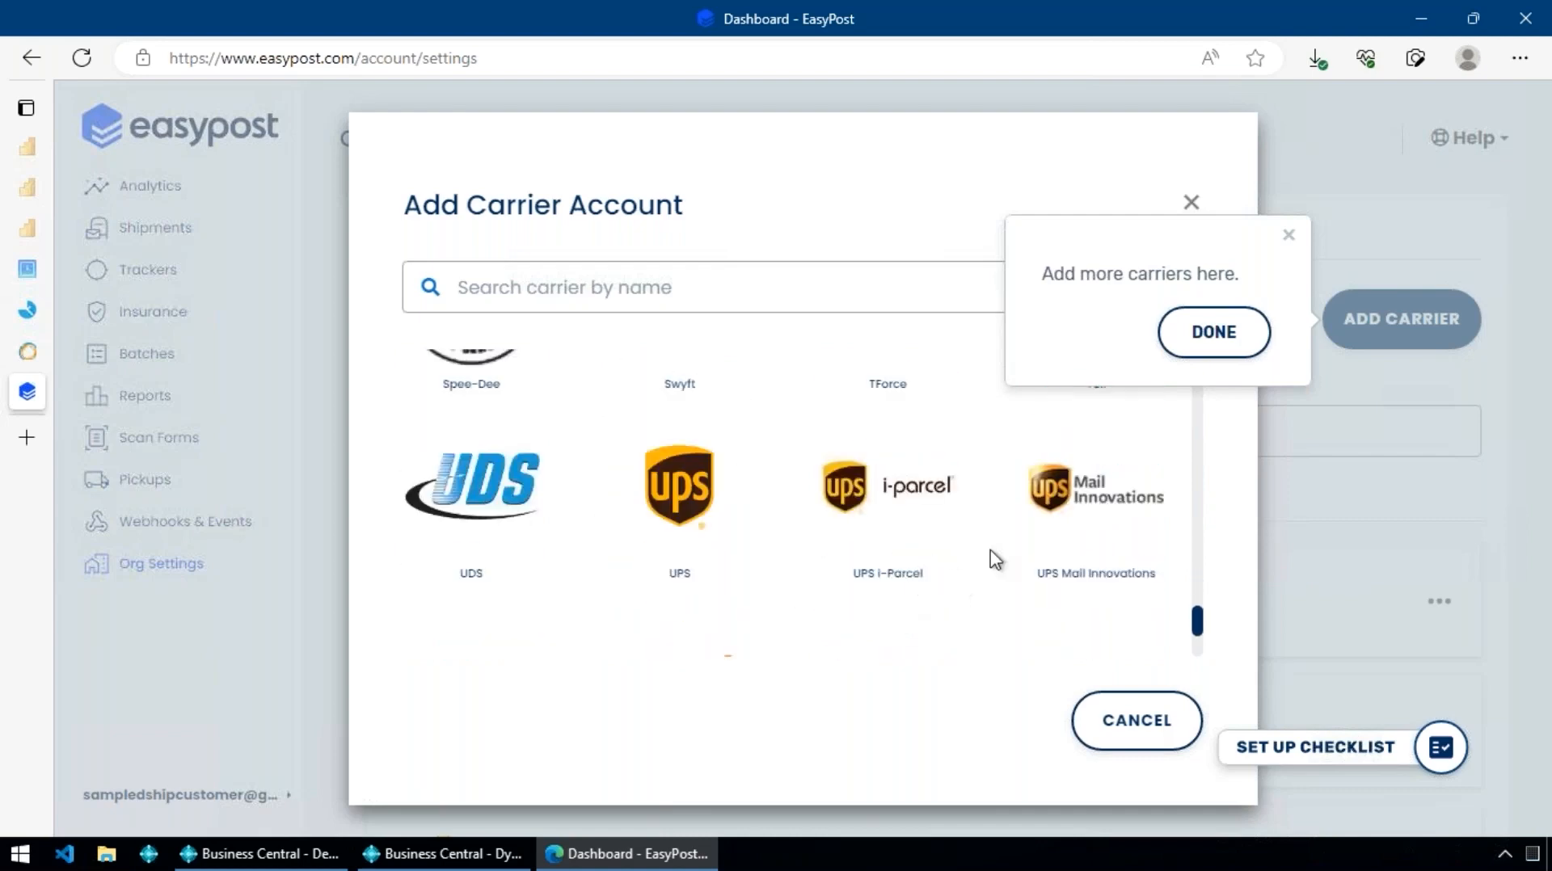
left_click(1141, 734)
scroll(907, 576, "down", 4)
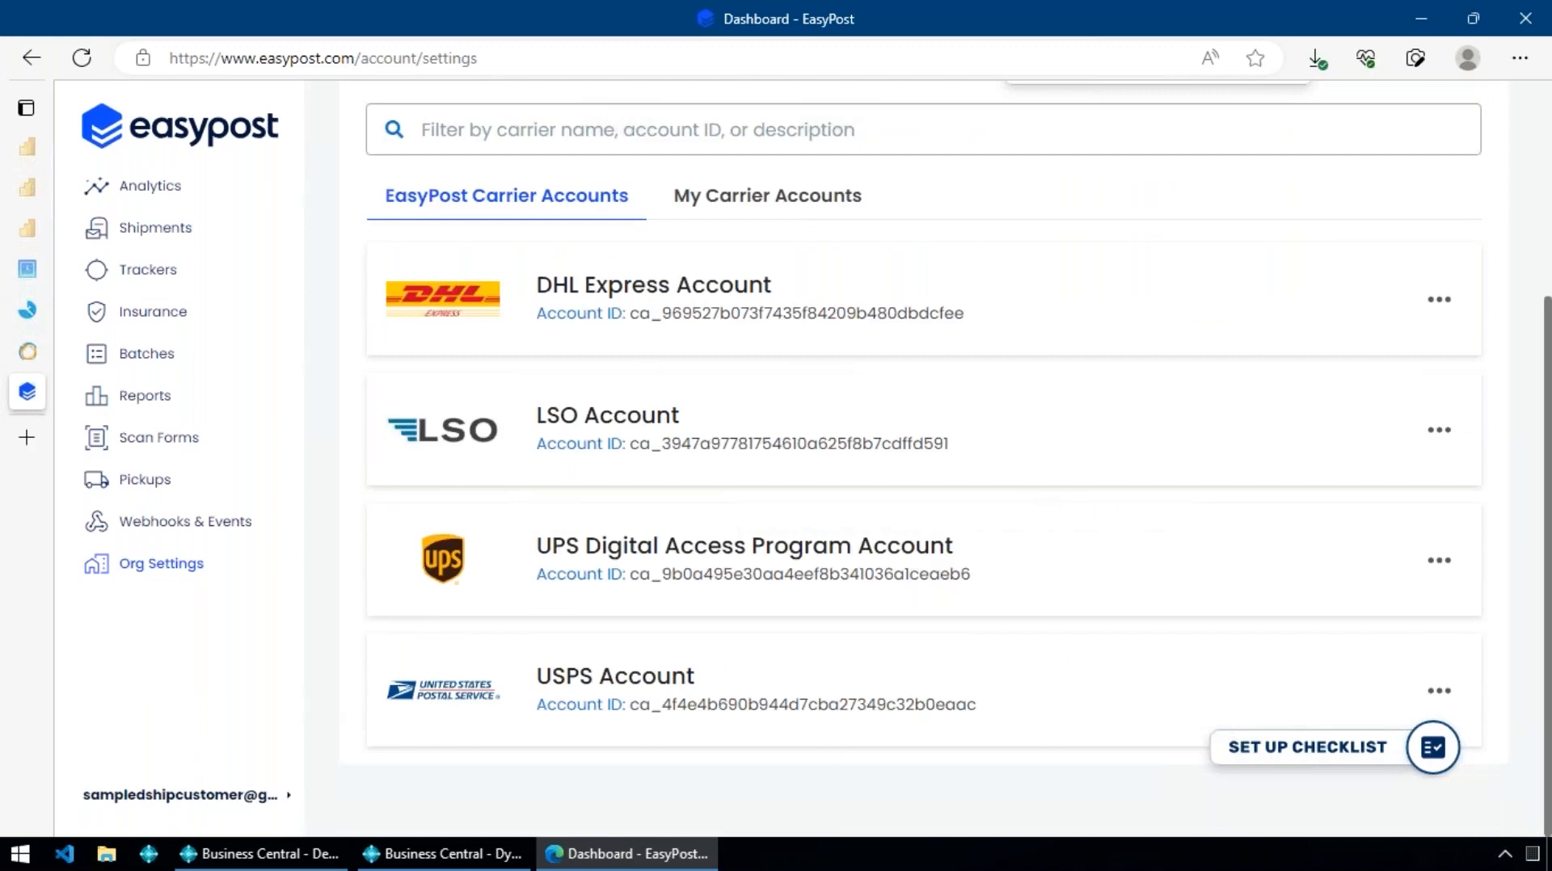
scroll(793, 566, "up", 4)
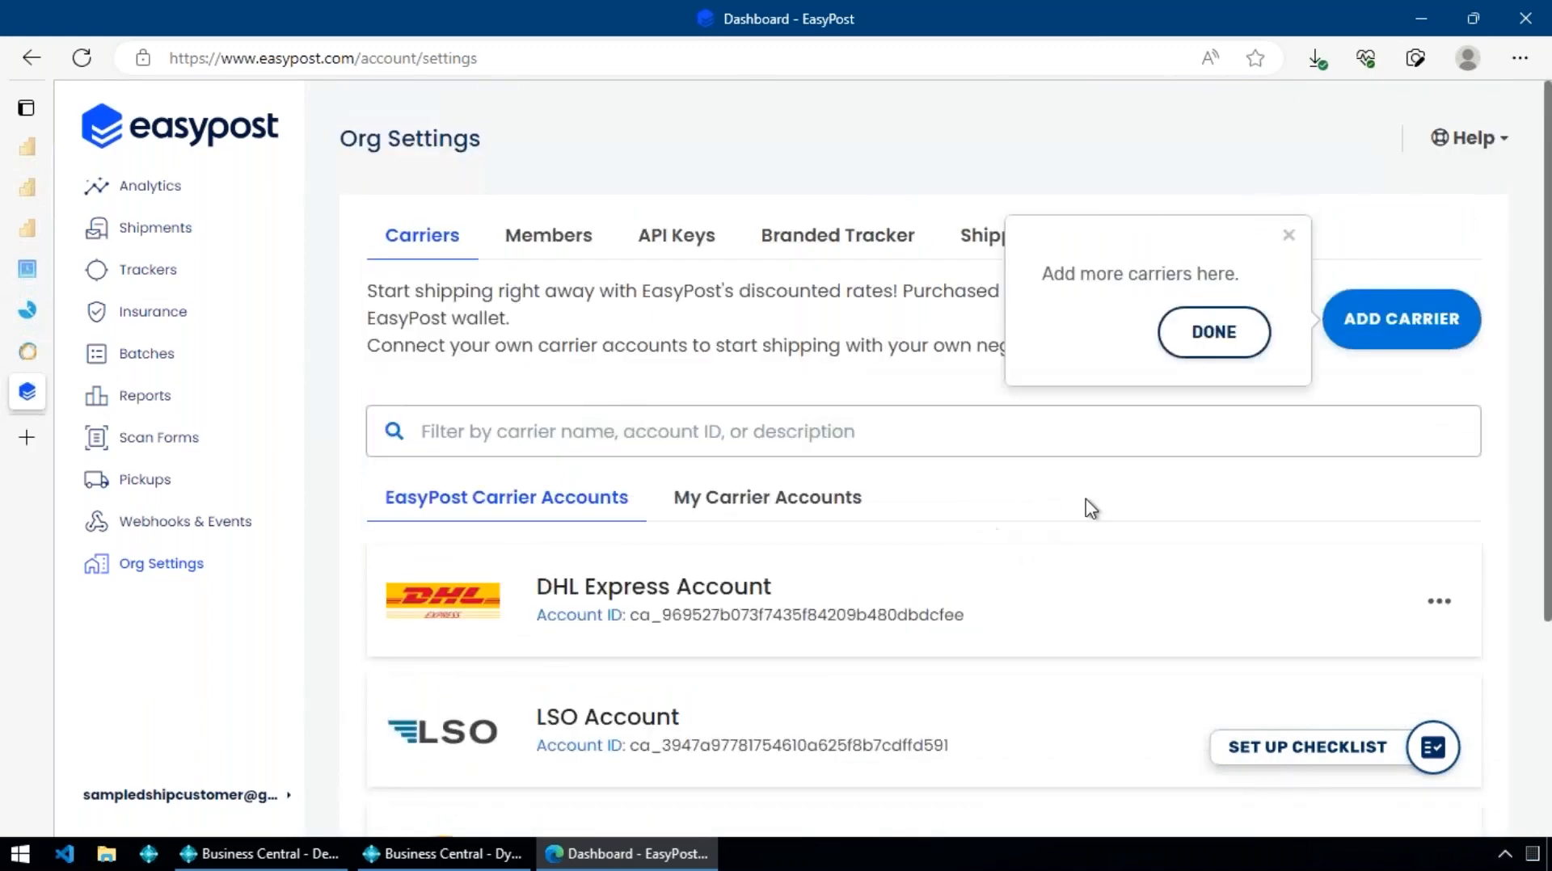
- Switch back to Business Central, continue the wizard to the EasyPost API keys page, and open the link for retrieving the keys
left_click(412, 855)
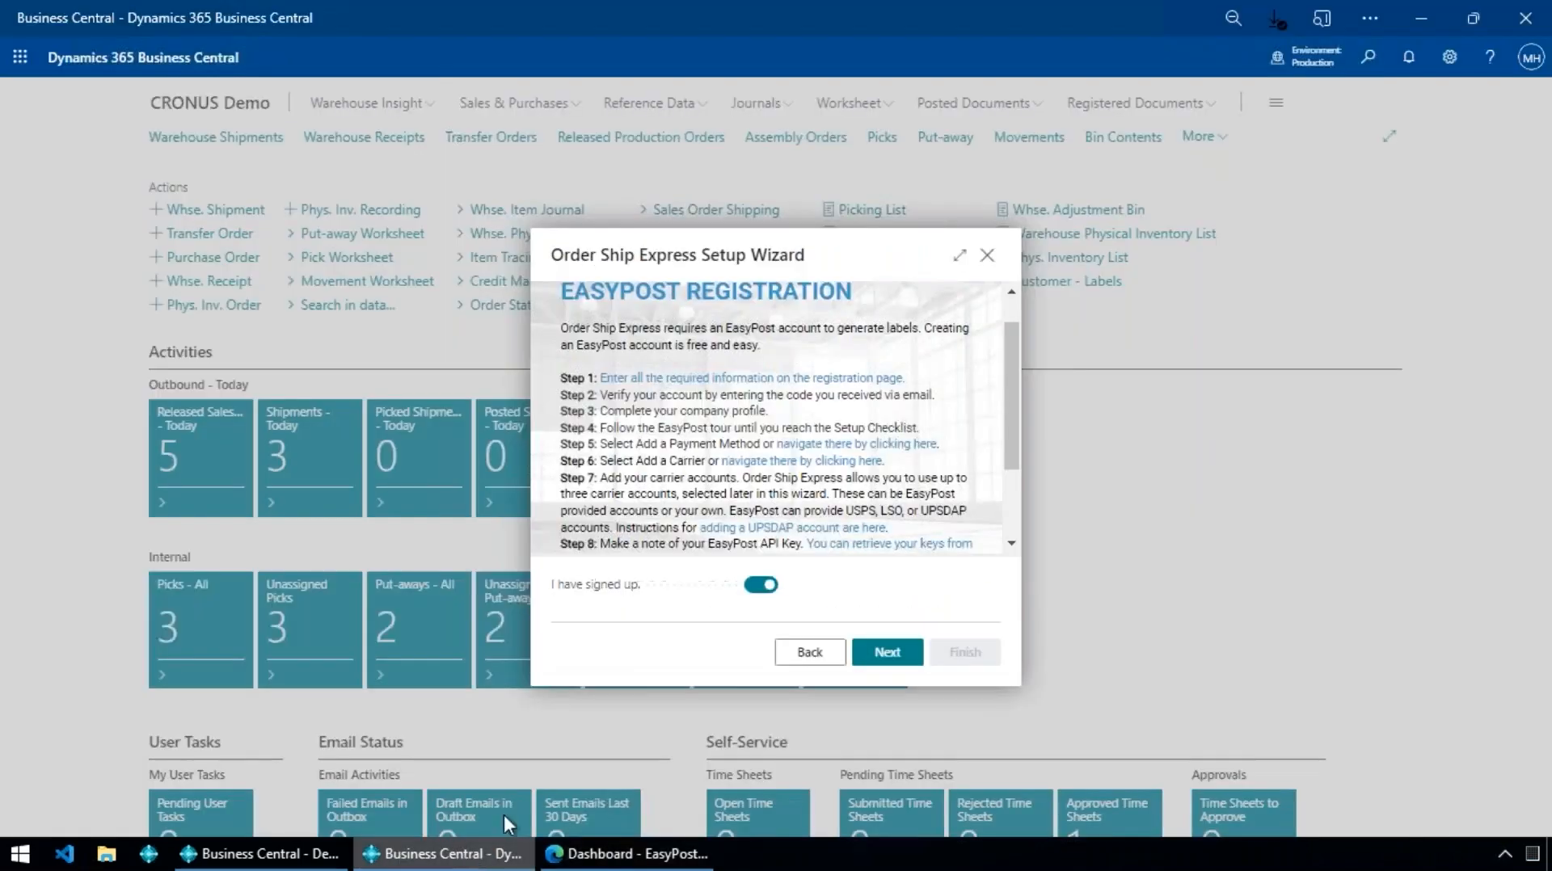
scroll(752, 437, "down", 3)
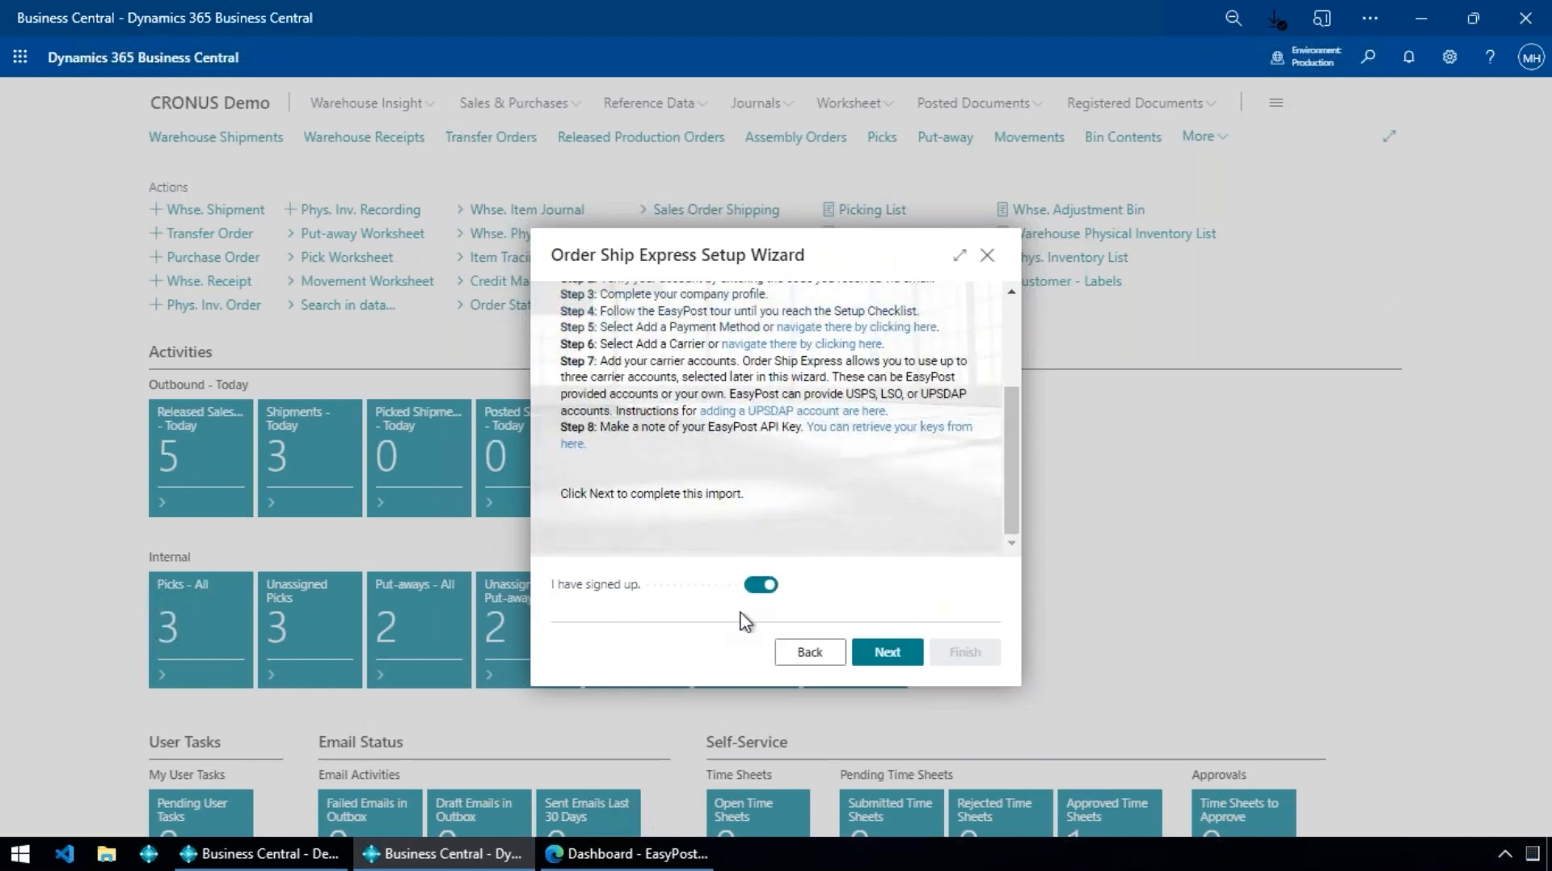
left_click(887, 651)
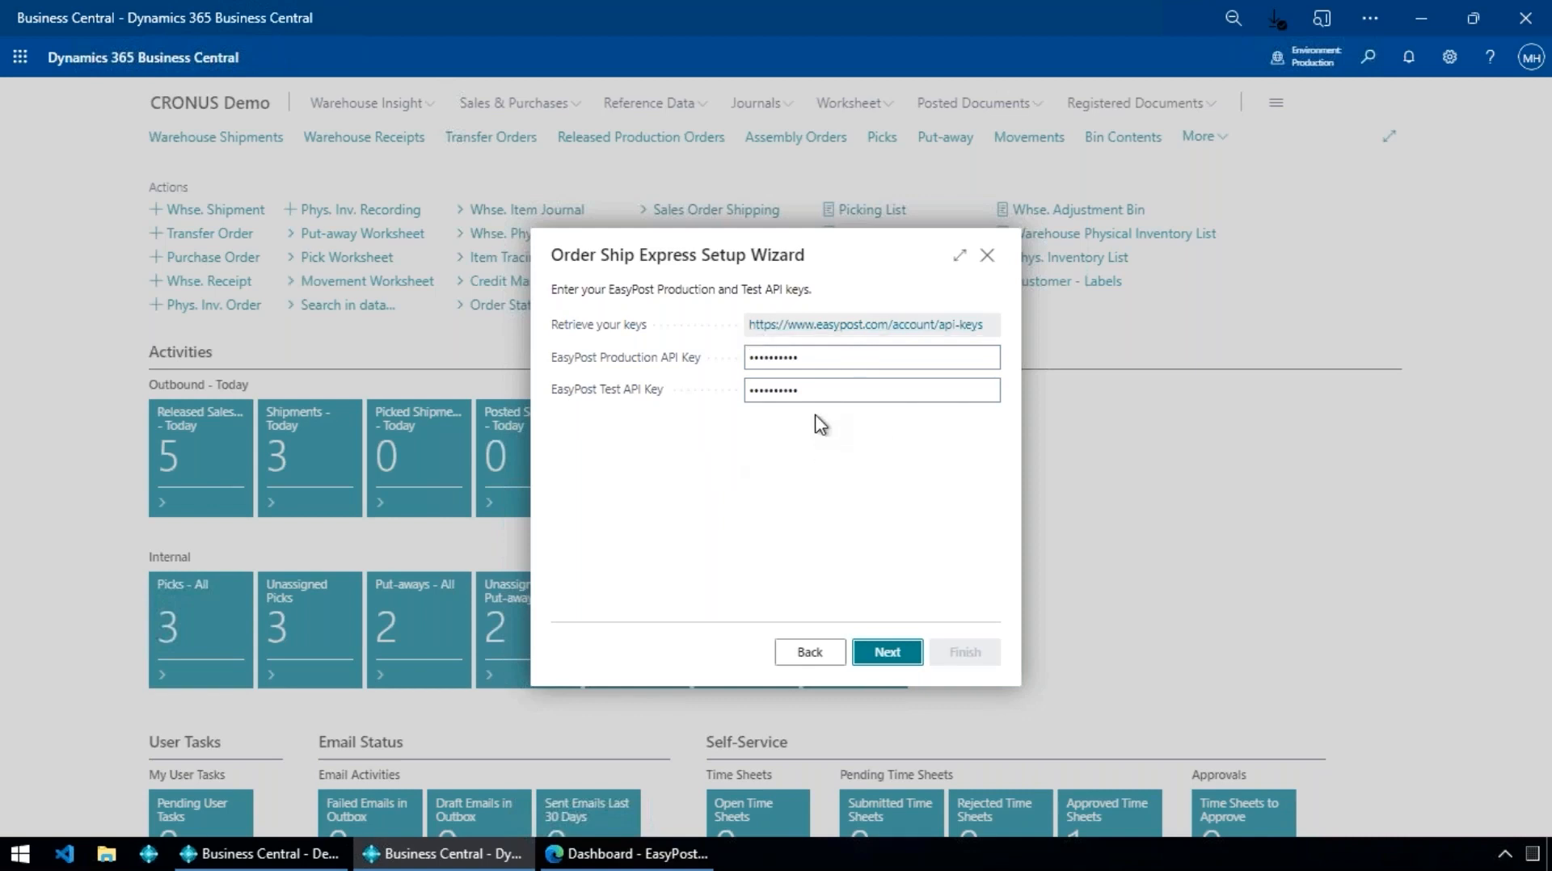
left_click(851, 325)
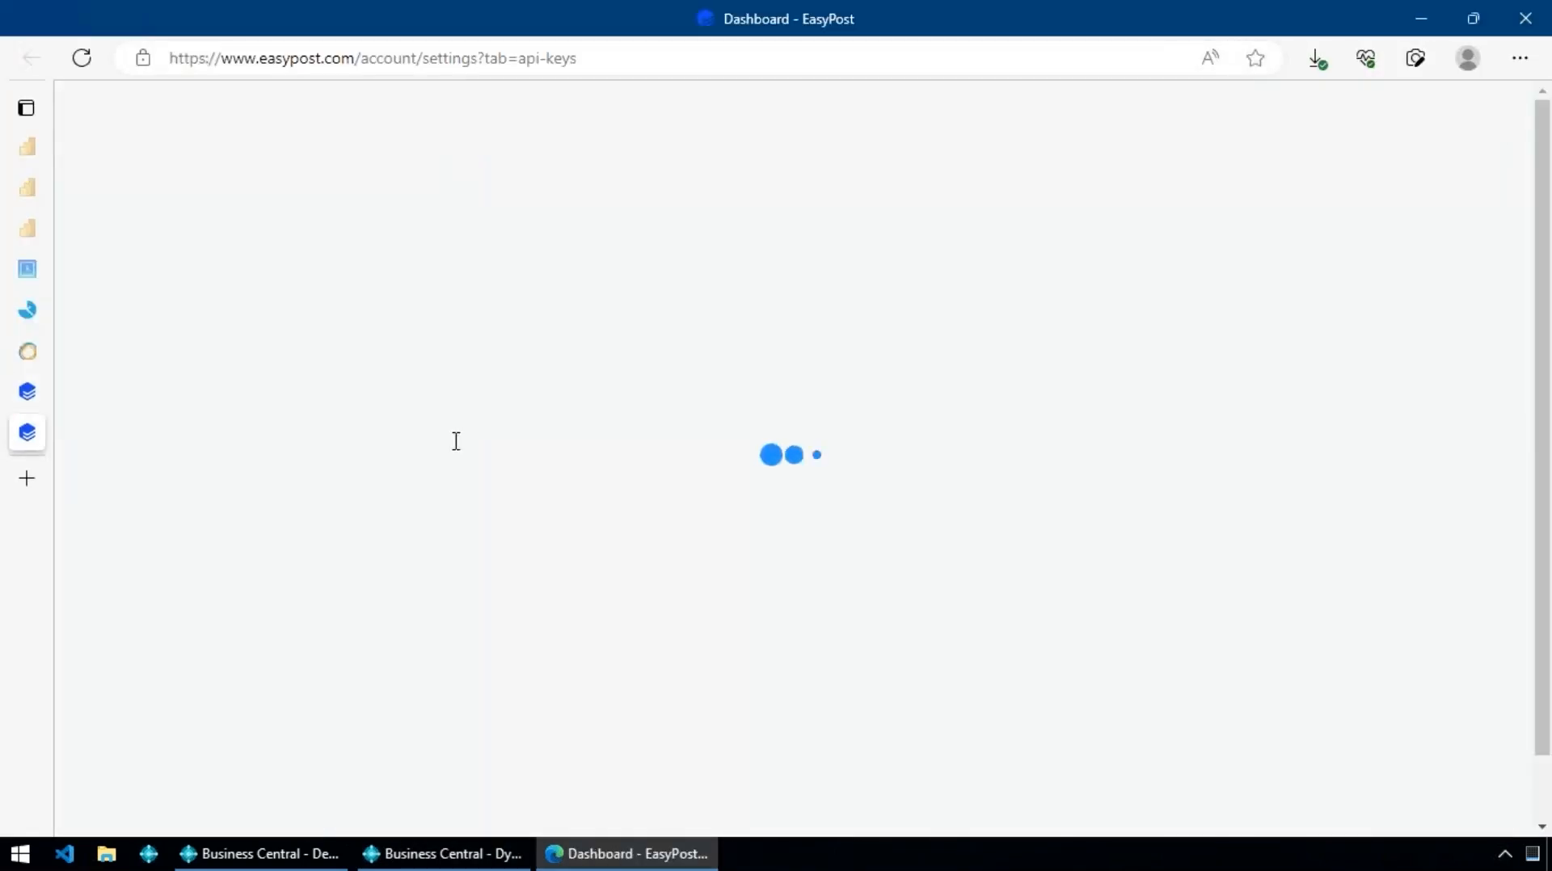
- Locate the production and test API keys in the EasyPost account settings and copy the production key
scroll(565, 597, "down", 1)
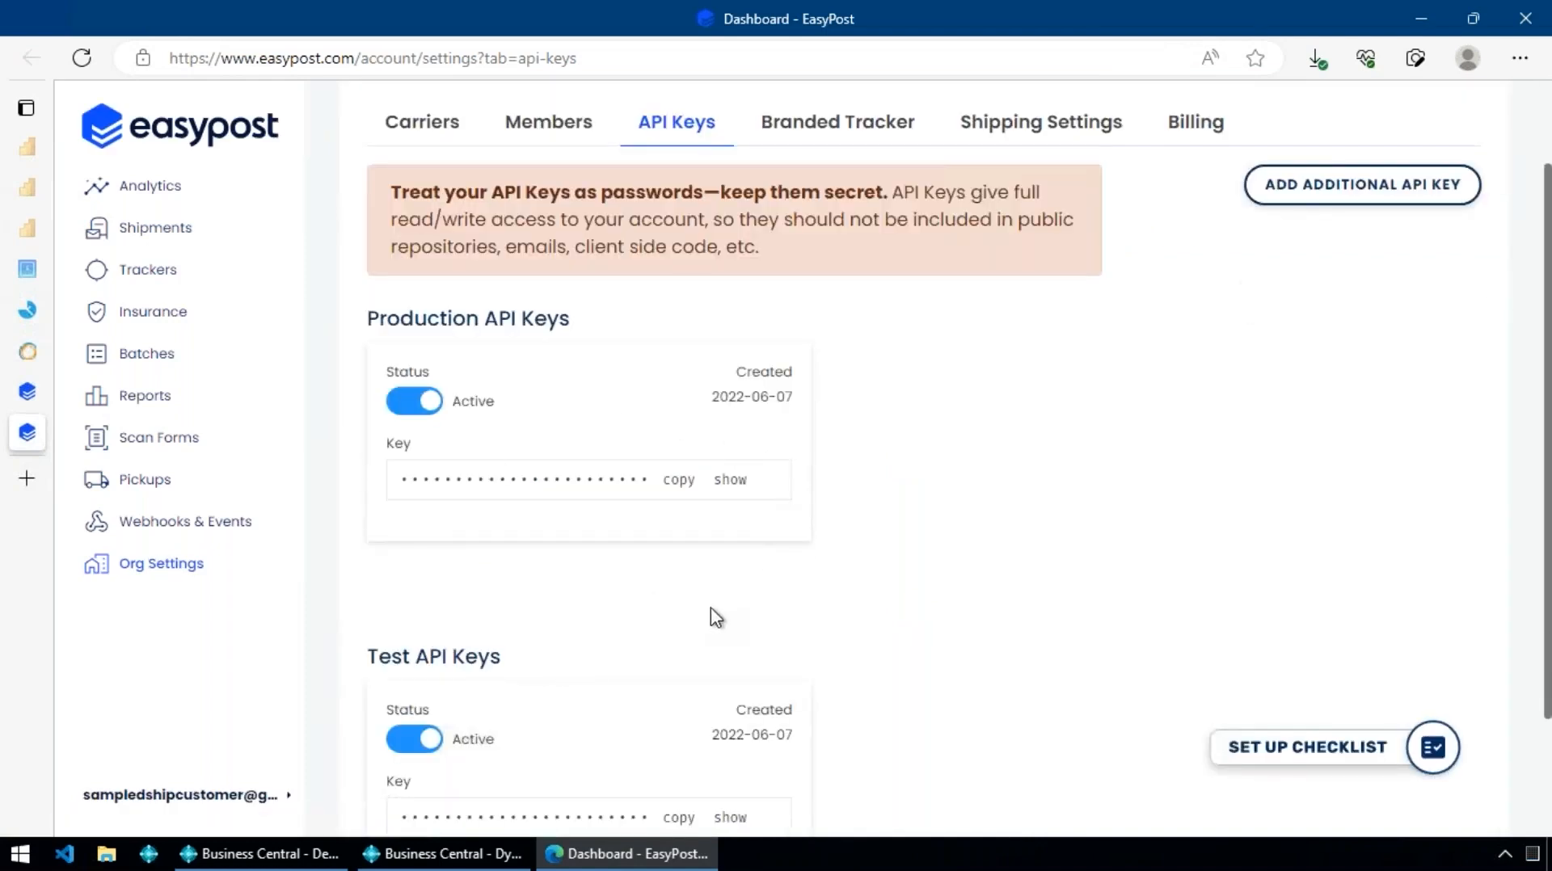
scroll(715, 610, "down", 1)
left_click(683, 370)
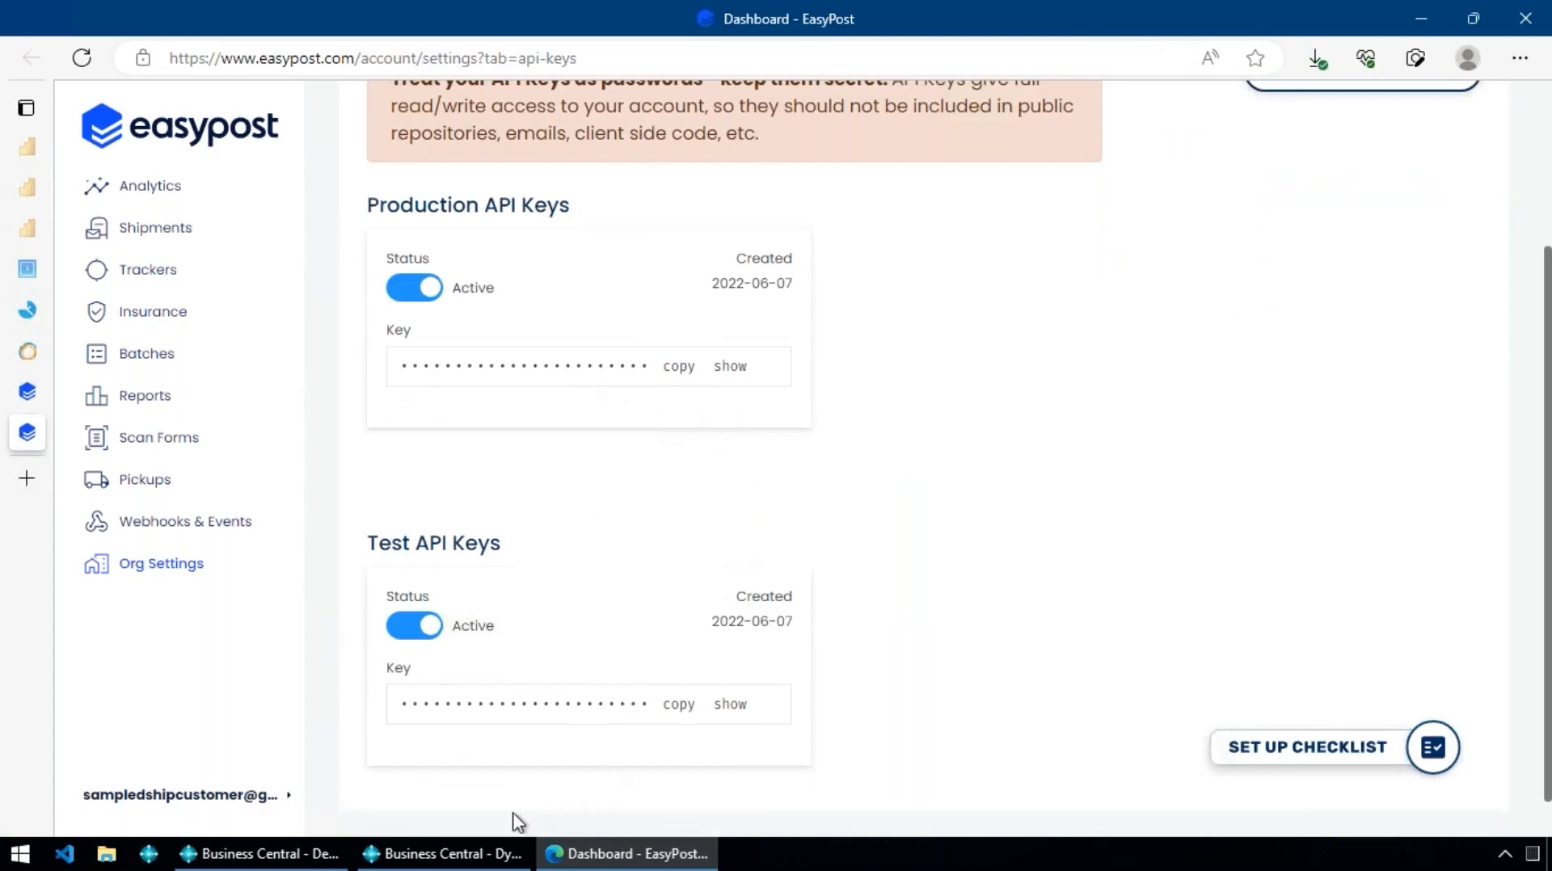
- Switch back to Business Central, check the wizard's EasyPost Production API Key entry, and continue to carrier selection
left_click(473, 855)
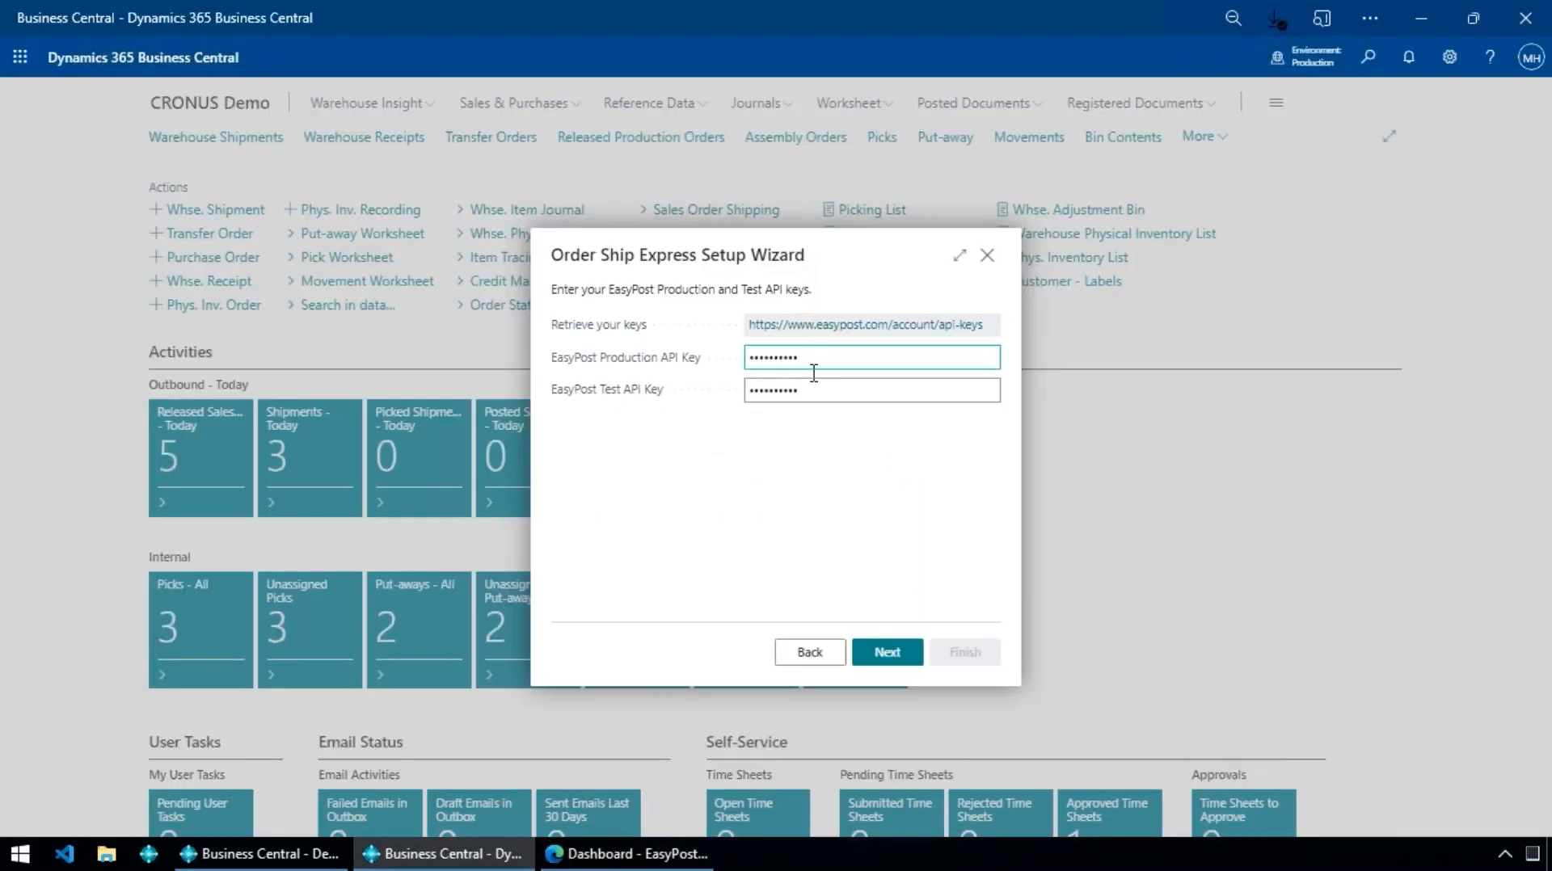
left_click(835, 360)
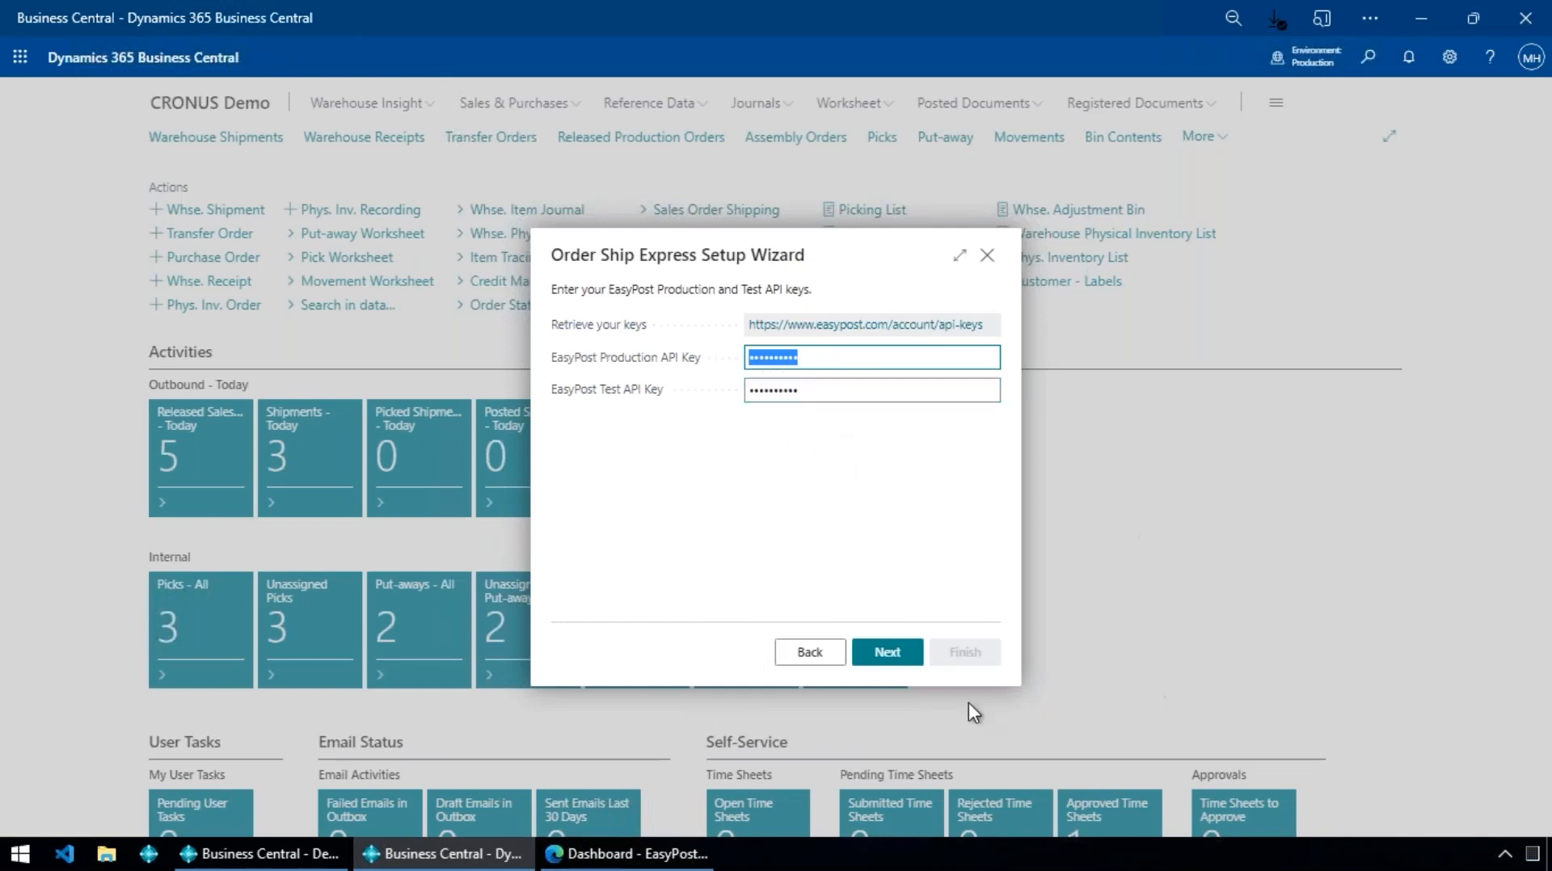
left_click(888, 653)
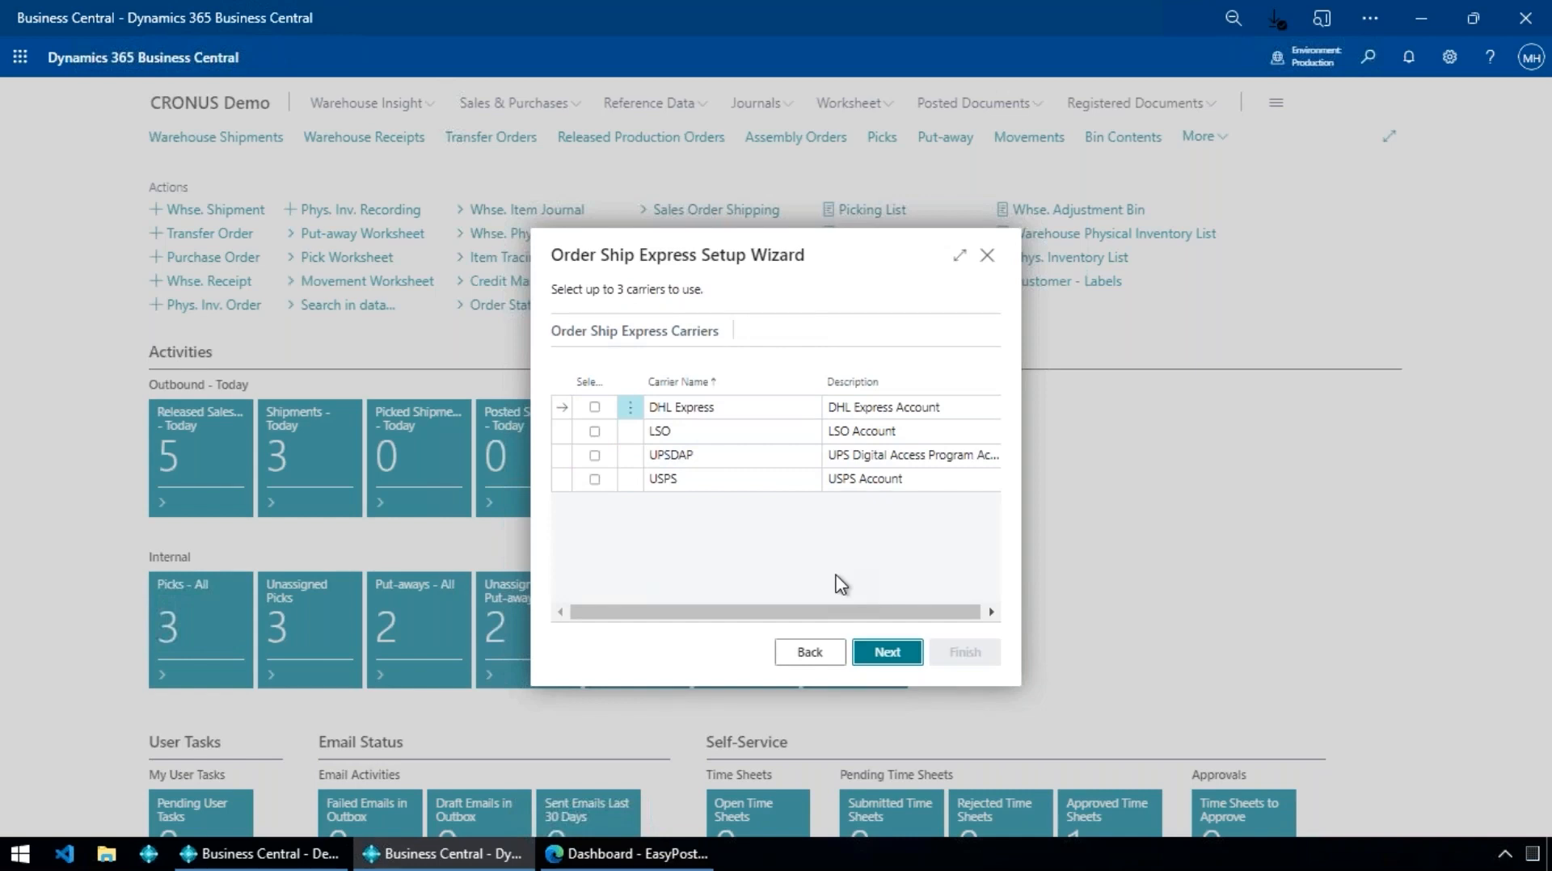
- Select the USPS, UPSDAP and LSO carriers for Order Ship Express and continue the wizard
left_click(595, 479)
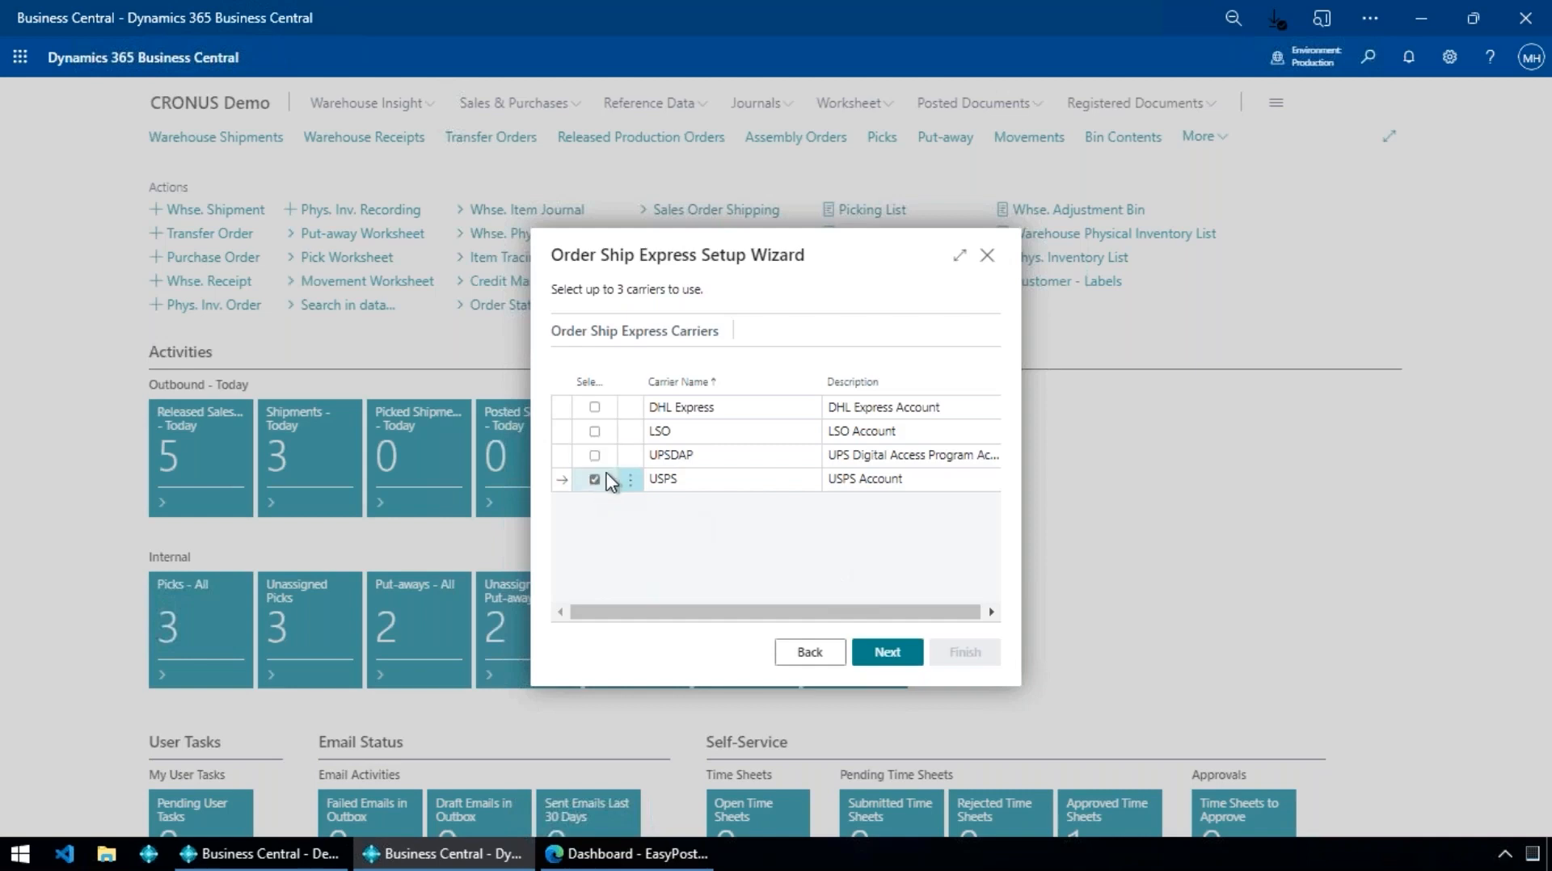
left_click(594, 456)
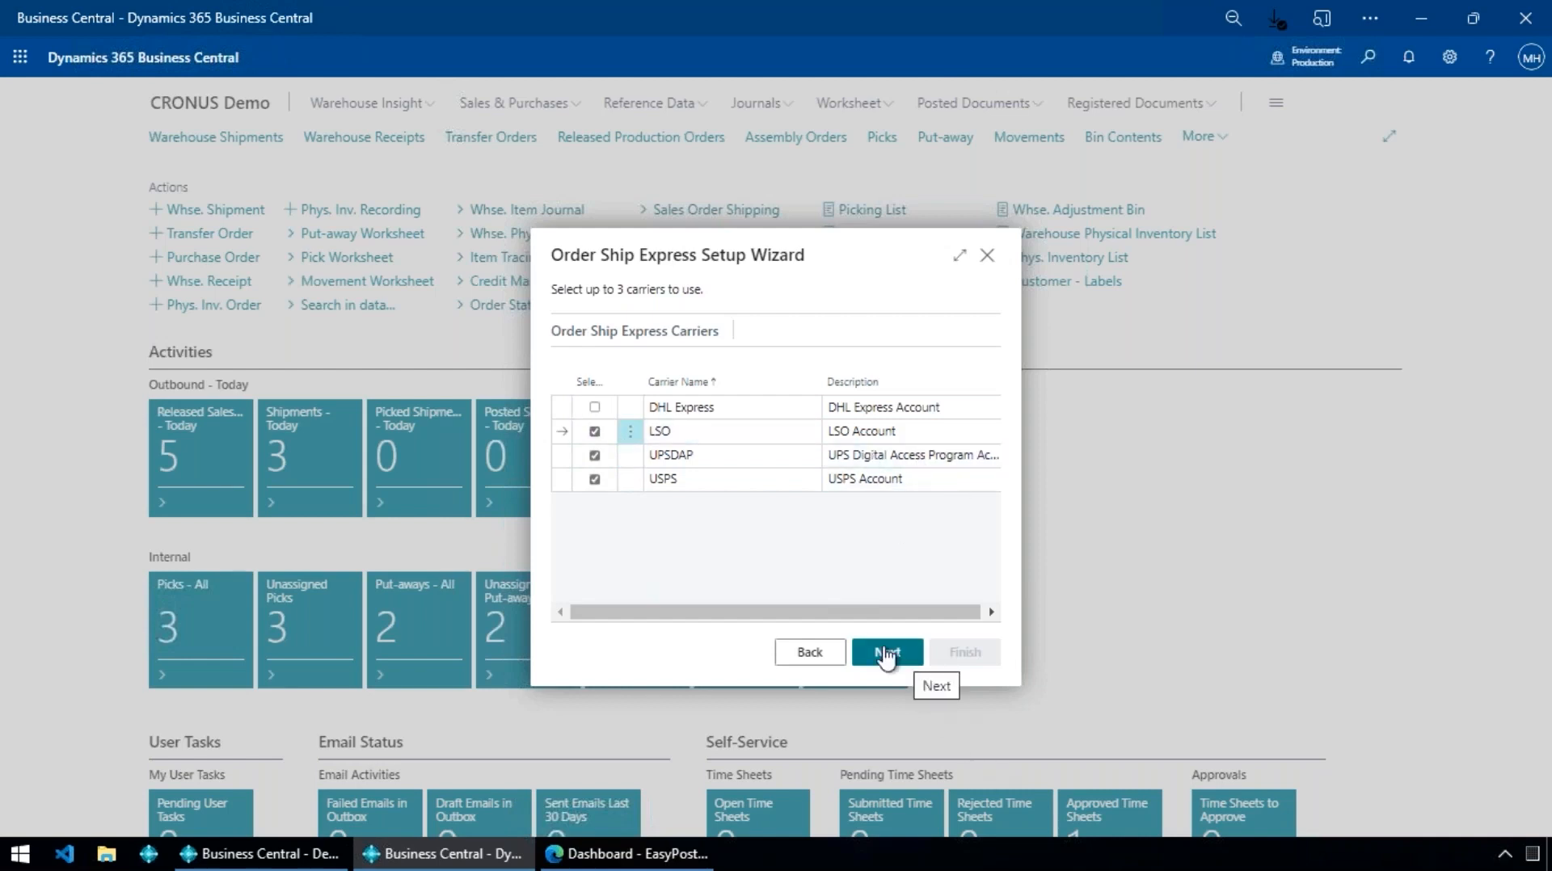
left_click(594, 431)
left_click(892, 655)
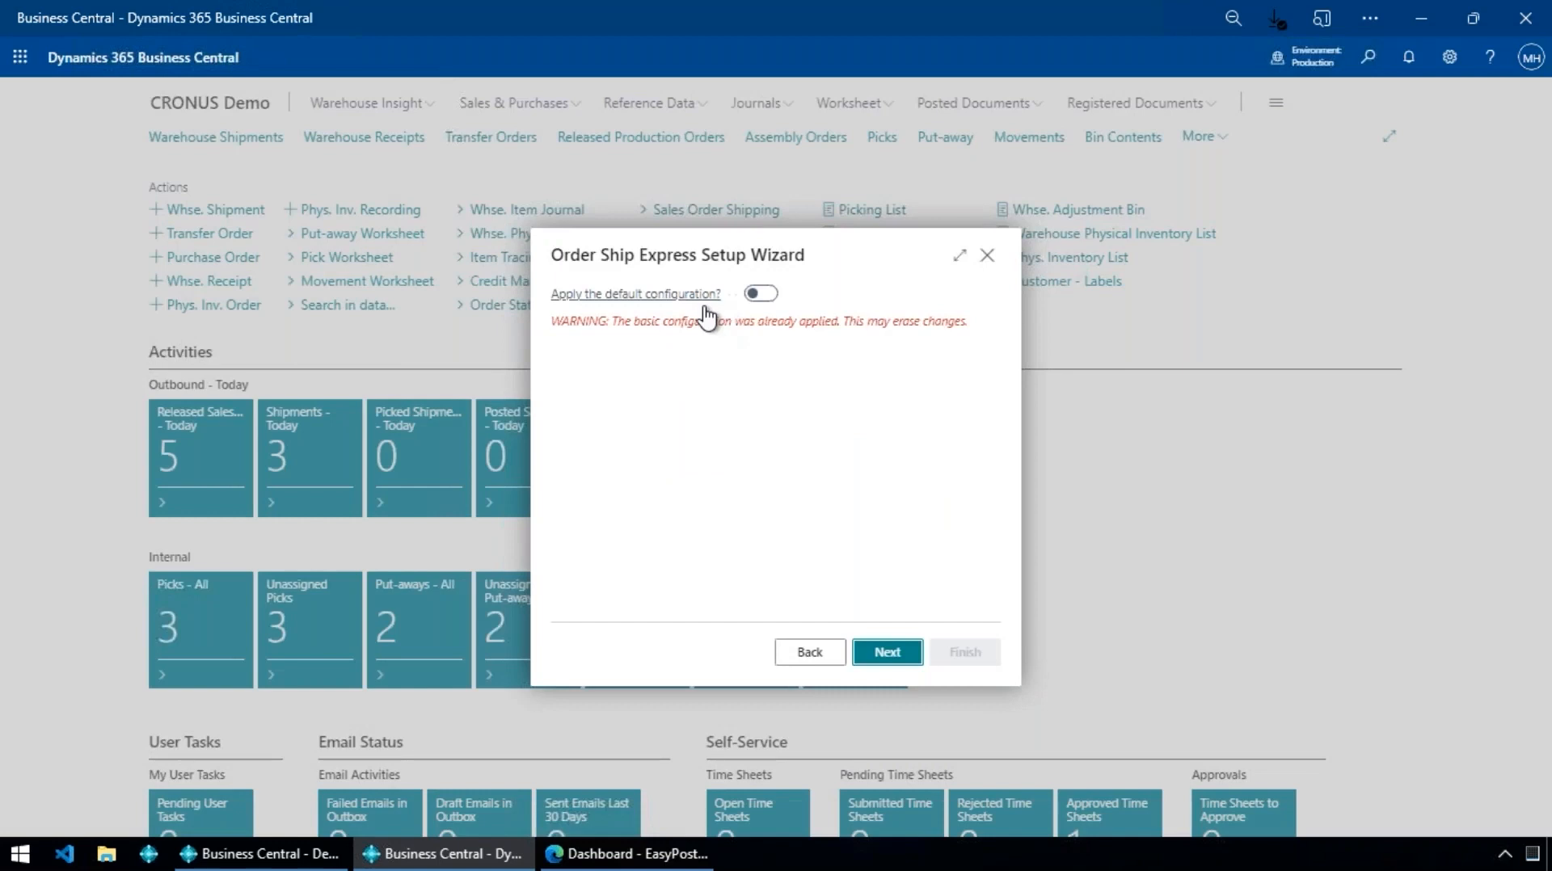
- Continue without applying the default configuration and finish the Order Ship Express setup wizard
mouse_move(700, 299)
left_click(889, 652)
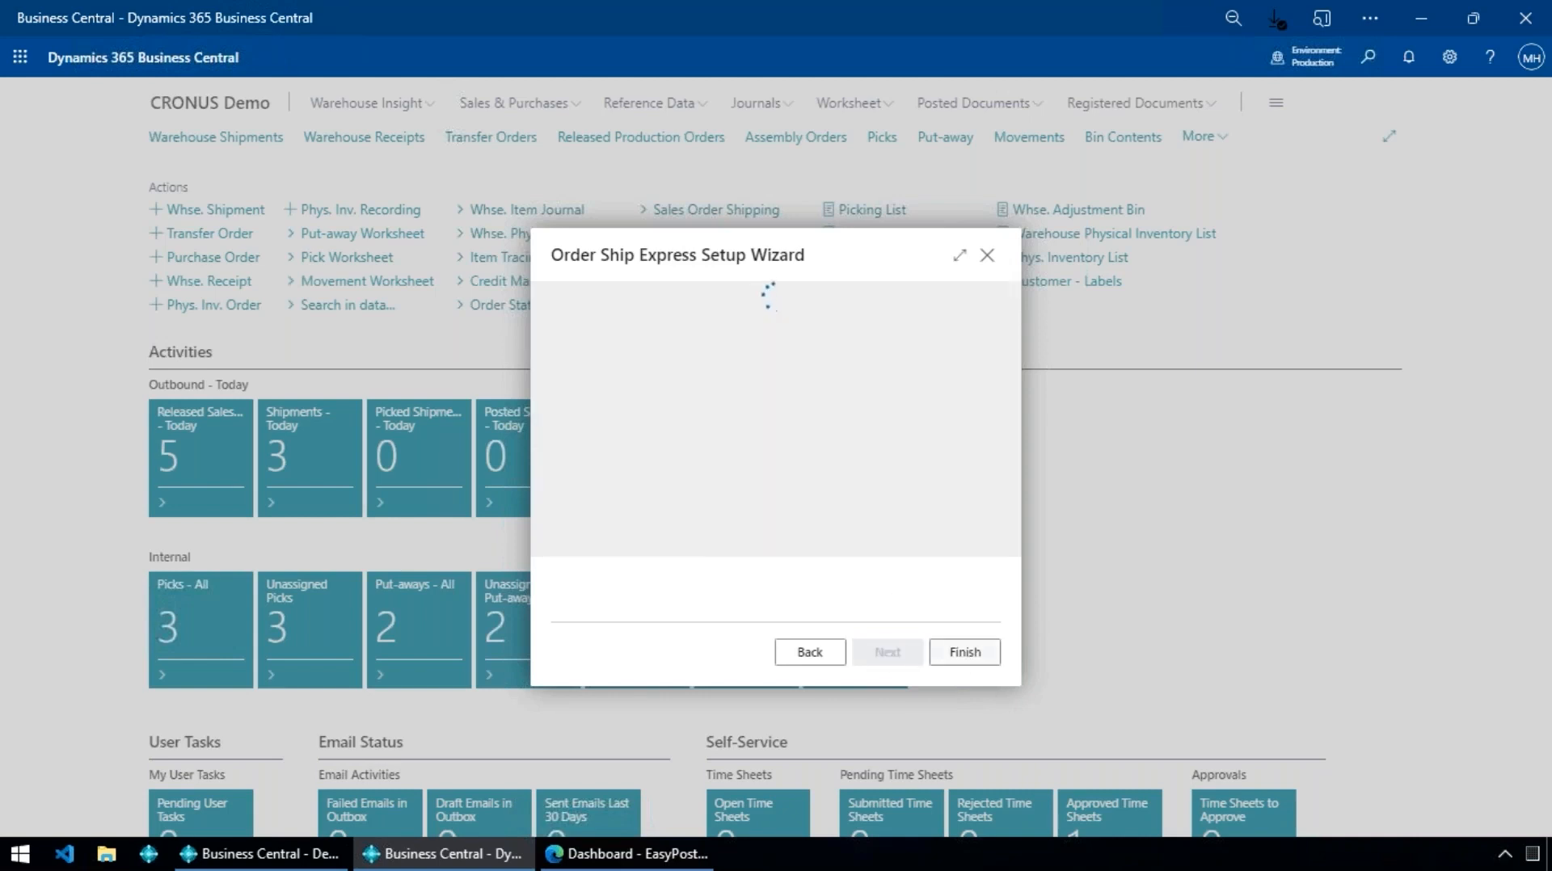
left_click(960, 666)
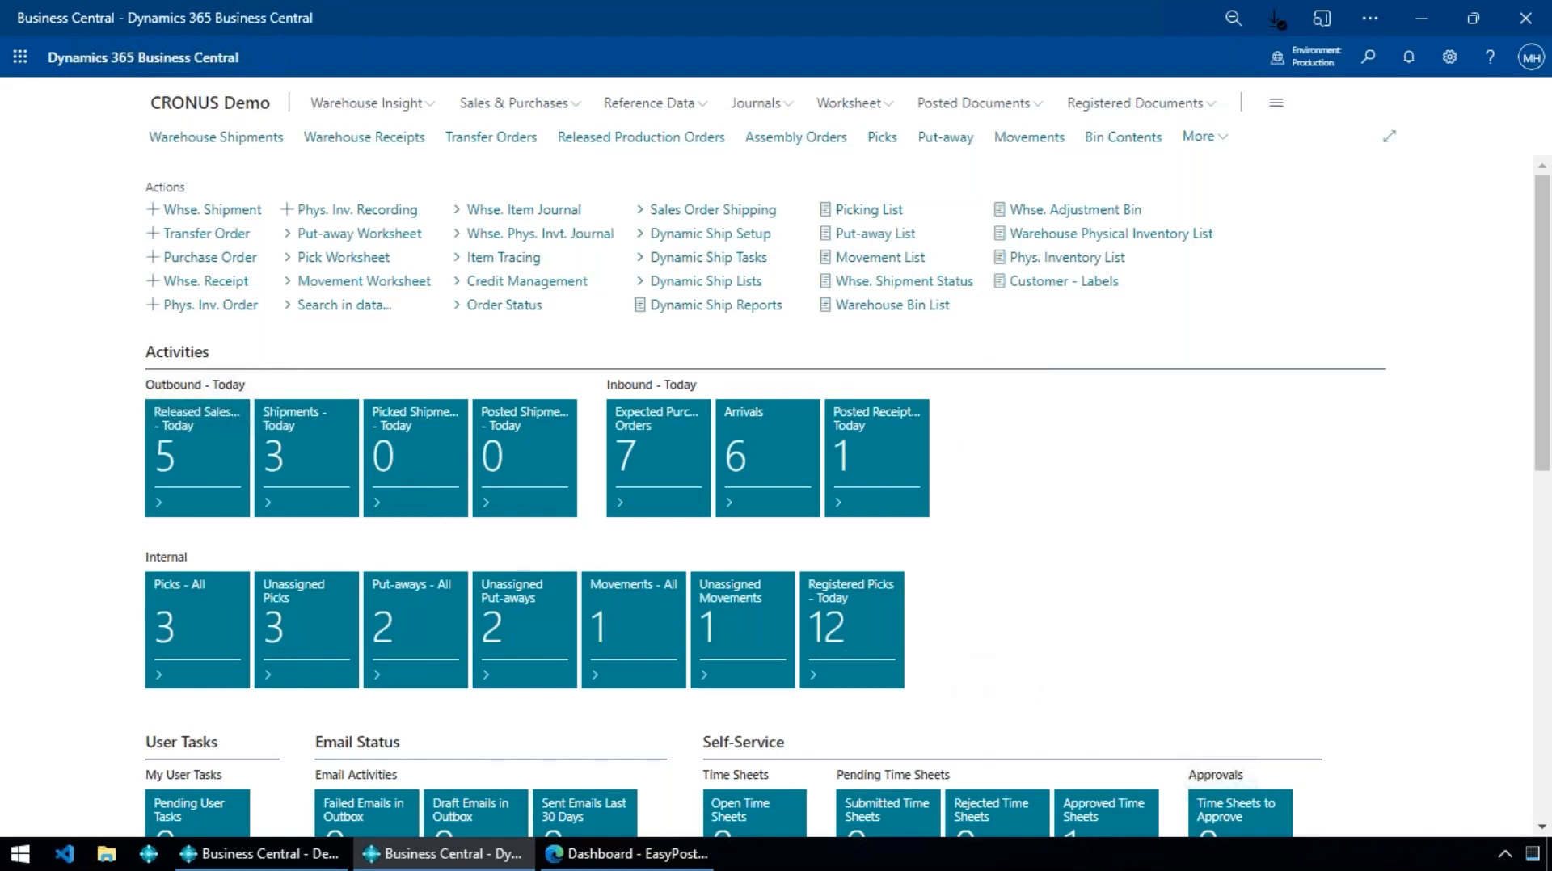
- Search for "order sh ex set" and open the Order Ship Express Setup page
key("alt+q")
type("order sh")
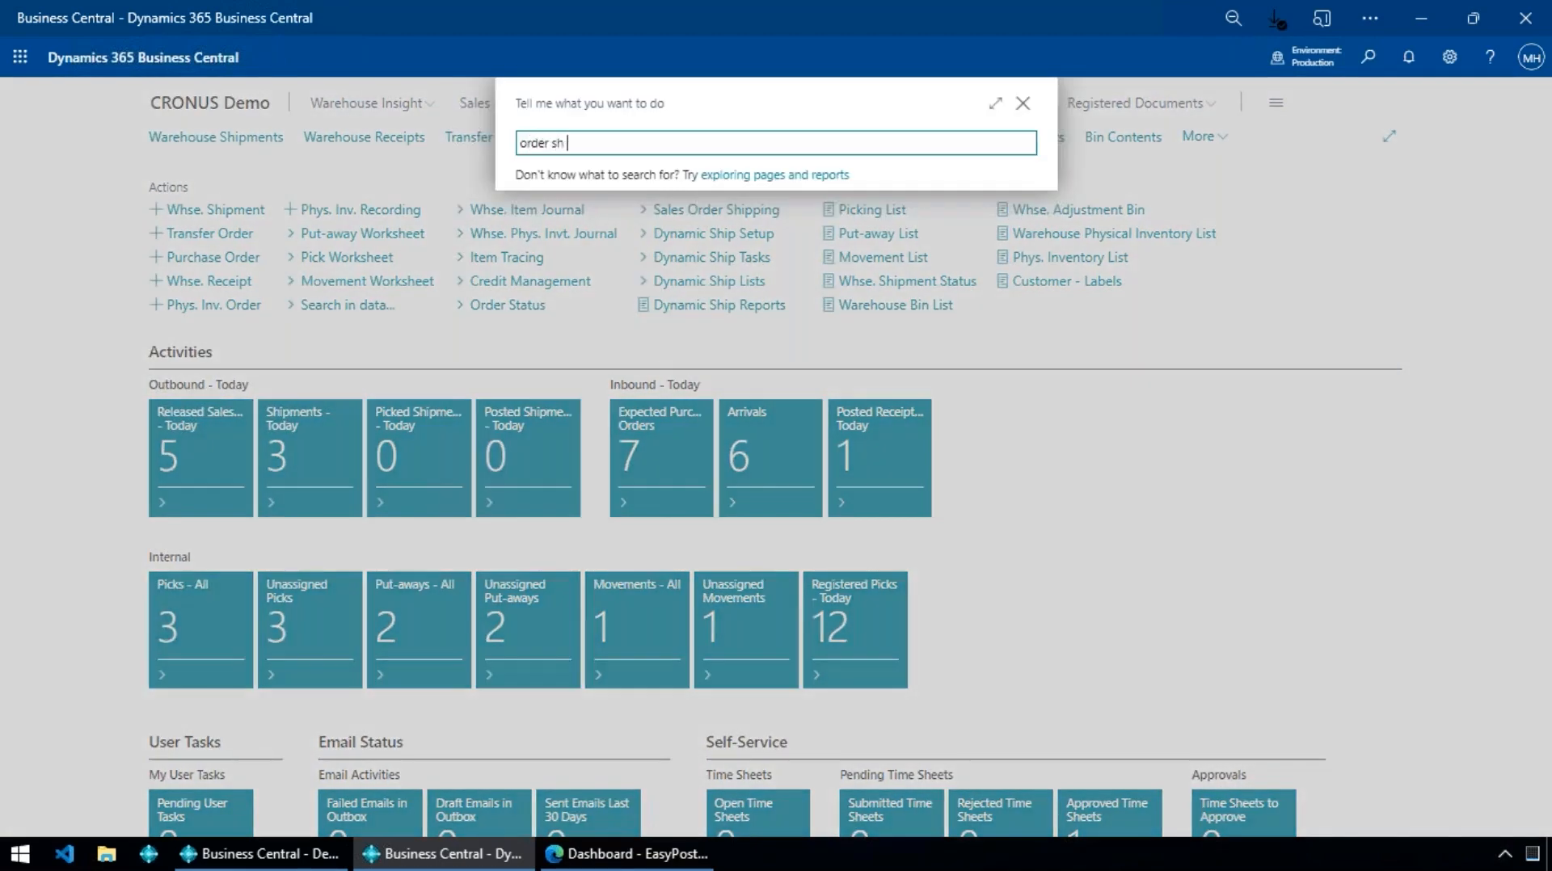
type(" ex set")
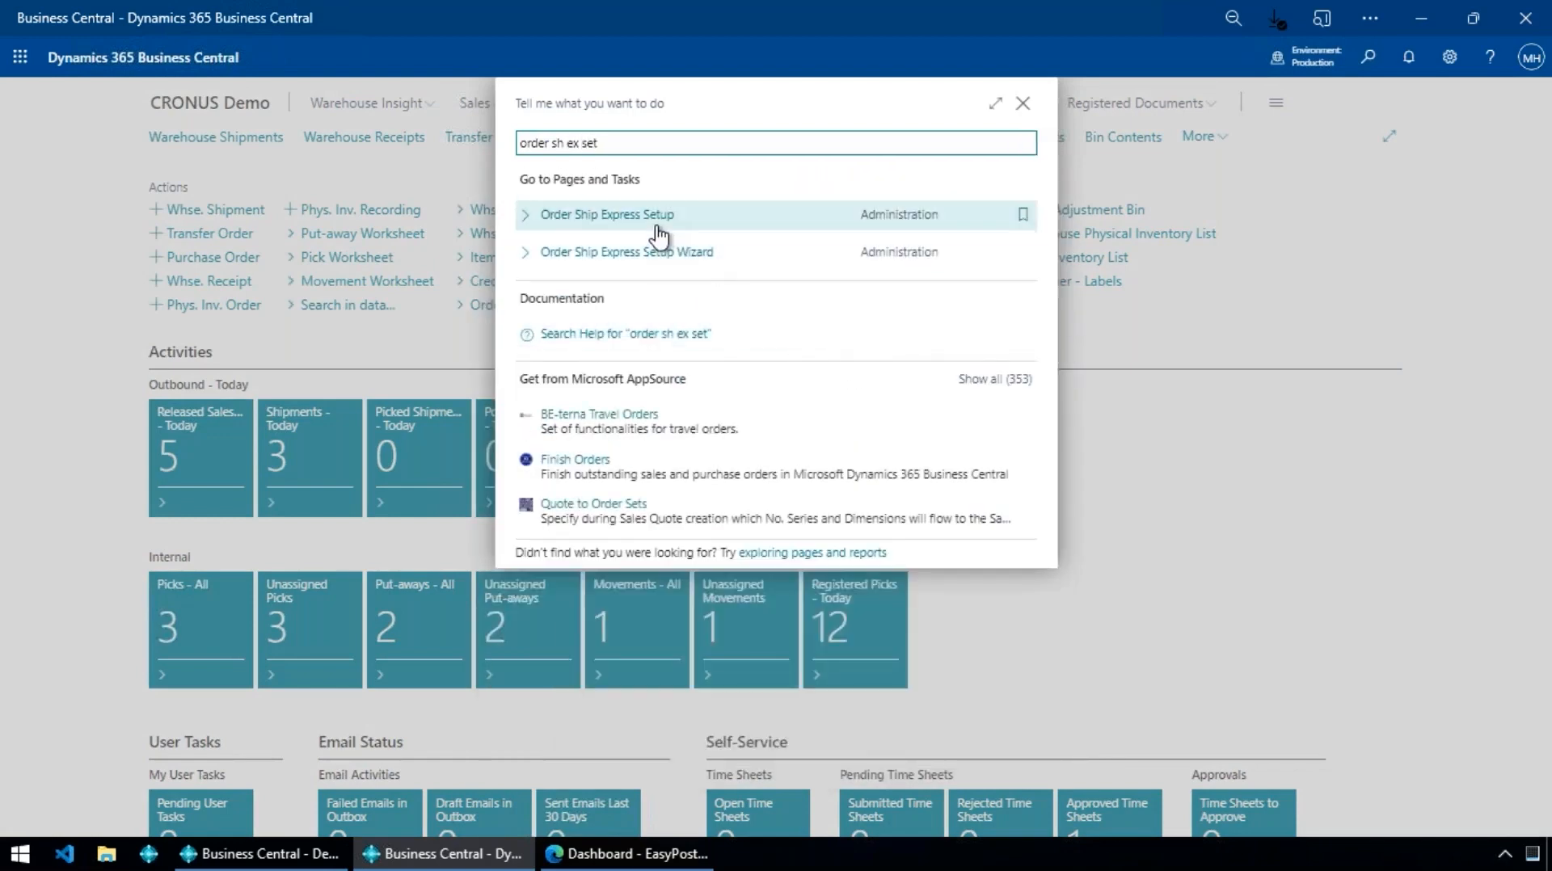
left_click(657, 229)
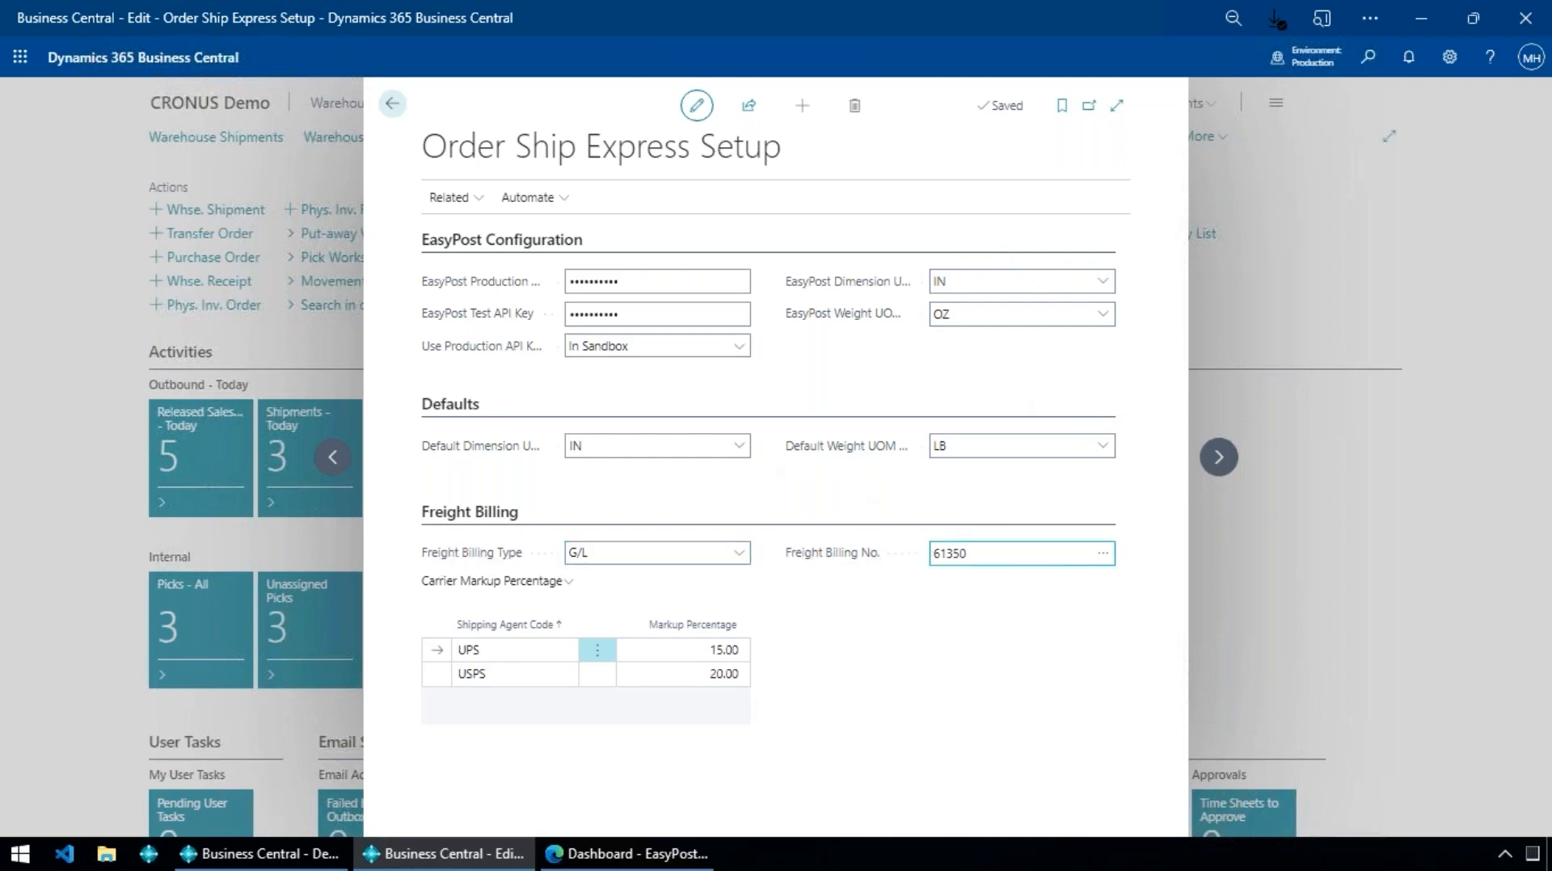
- Look up the G/L account assigned as the Freight Billing No. and cancel the account list without changing it
left_click(999, 555)
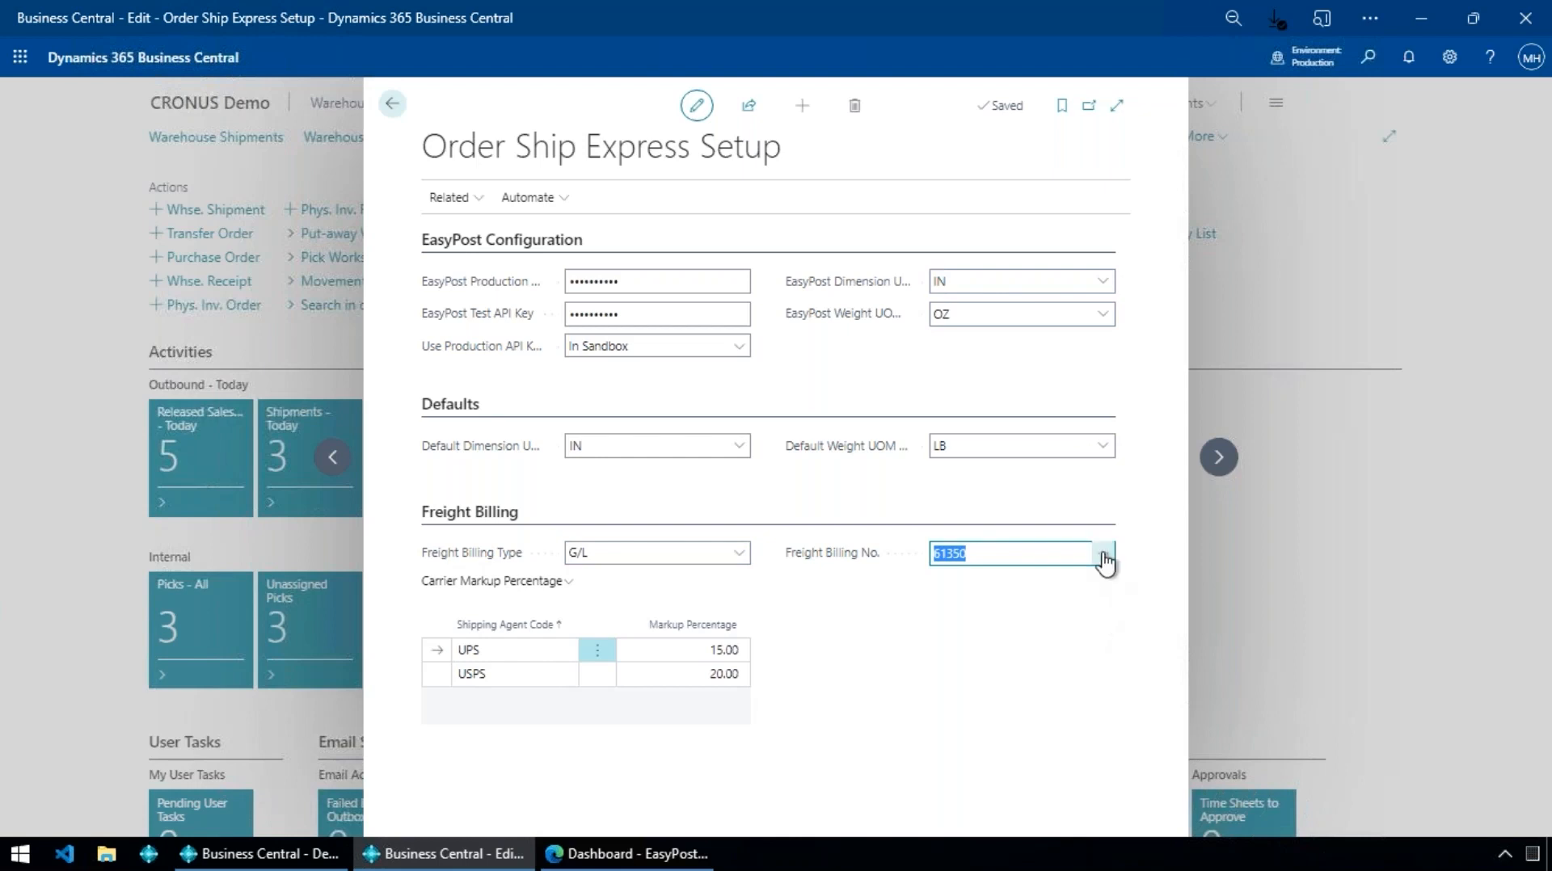
left_click(1104, 559)
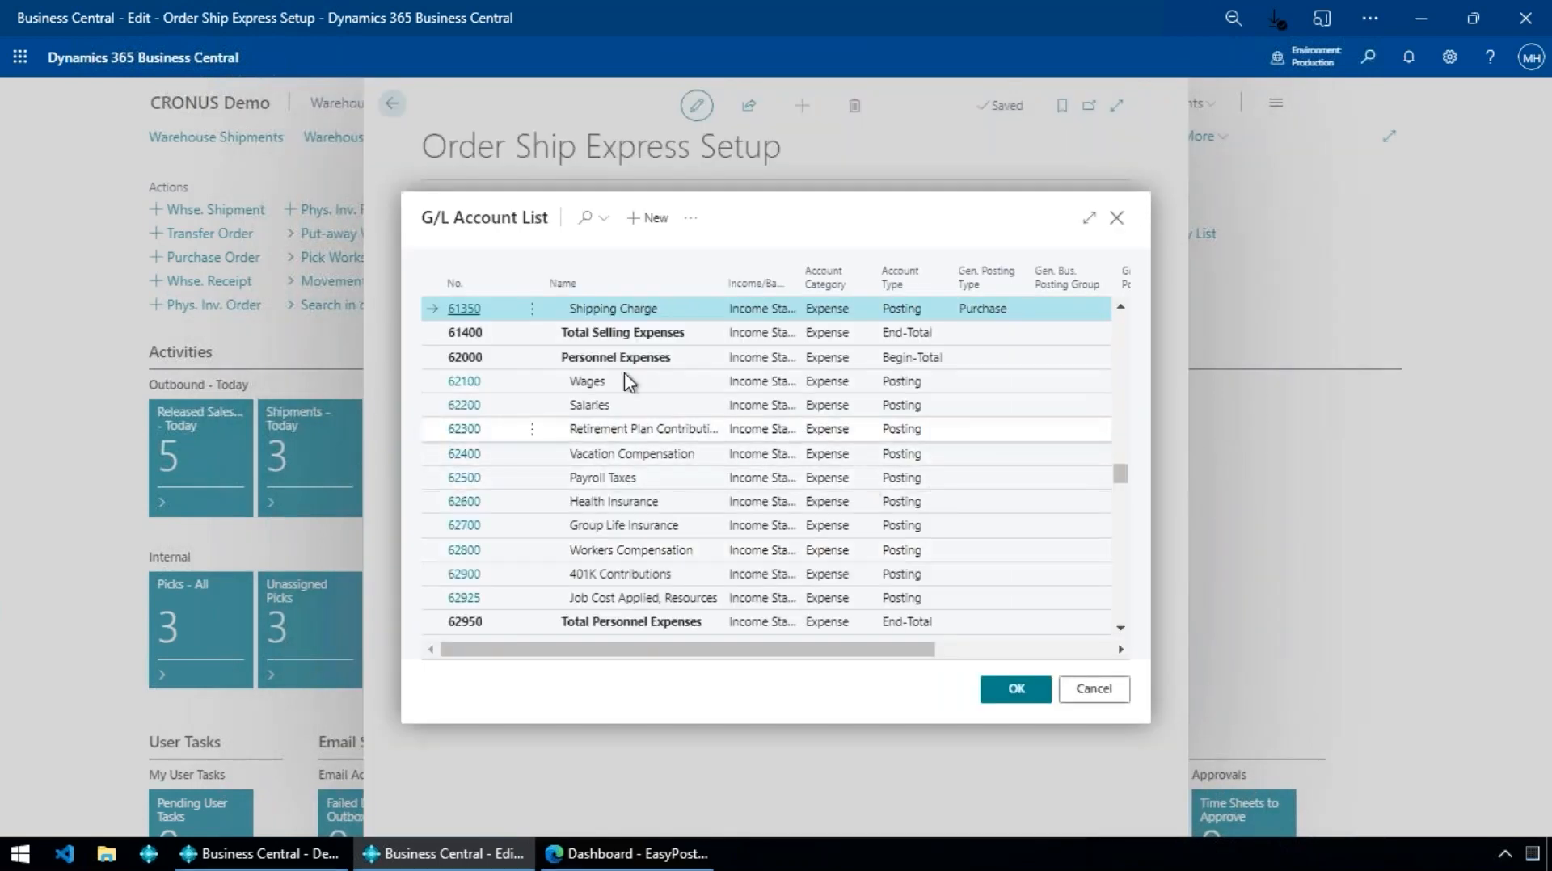
left_click(1094, 689)
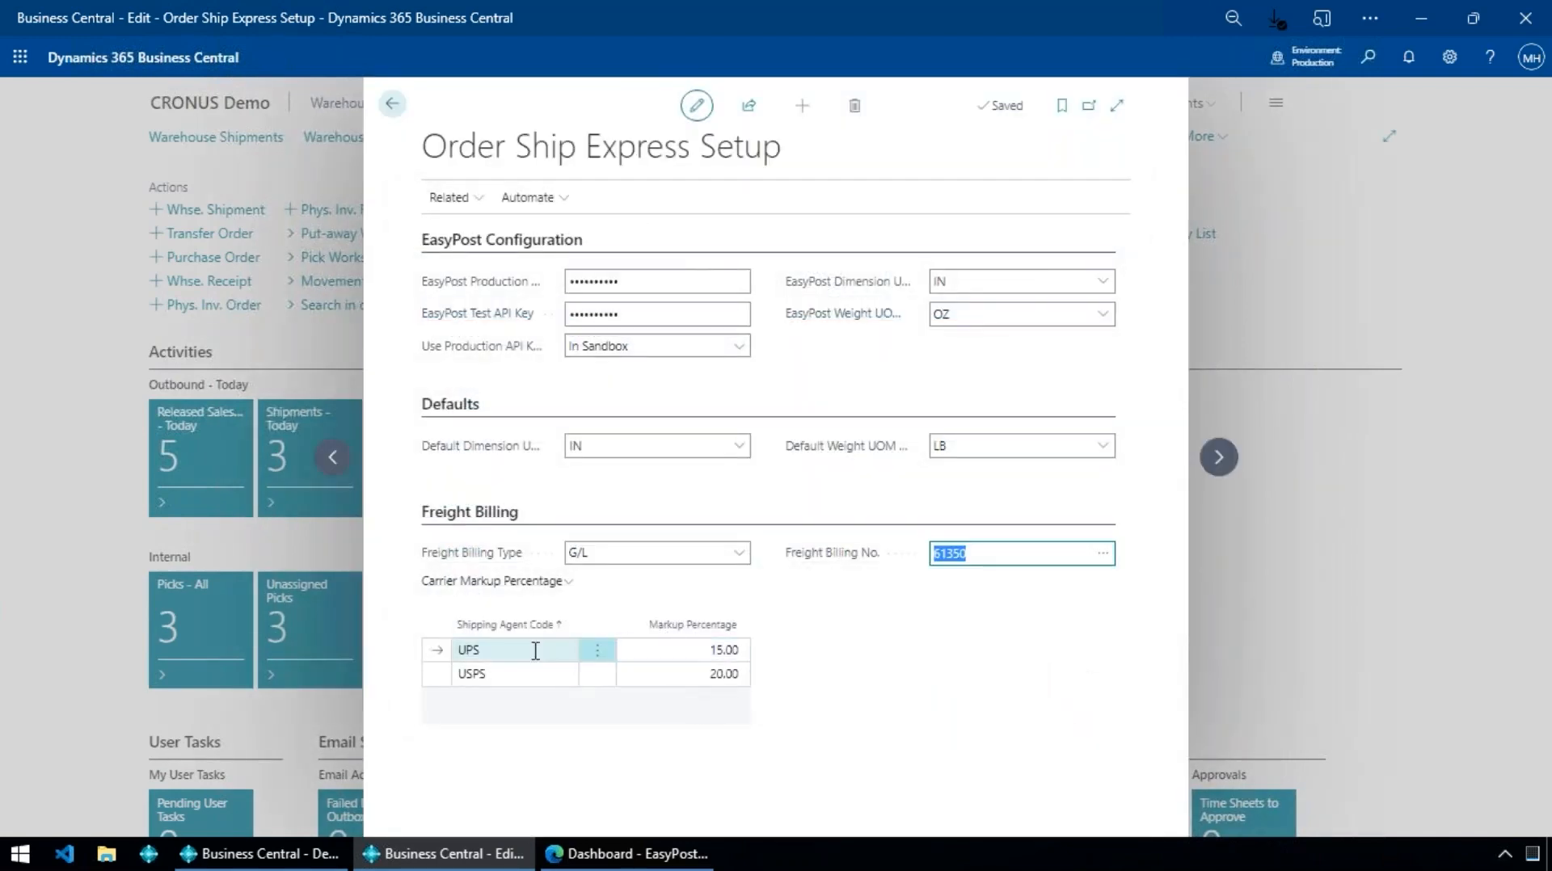
- Examine the carrier markup percentages for UPS and USPS, and close the Order Ship Express Setup page
left_click(703, 673)
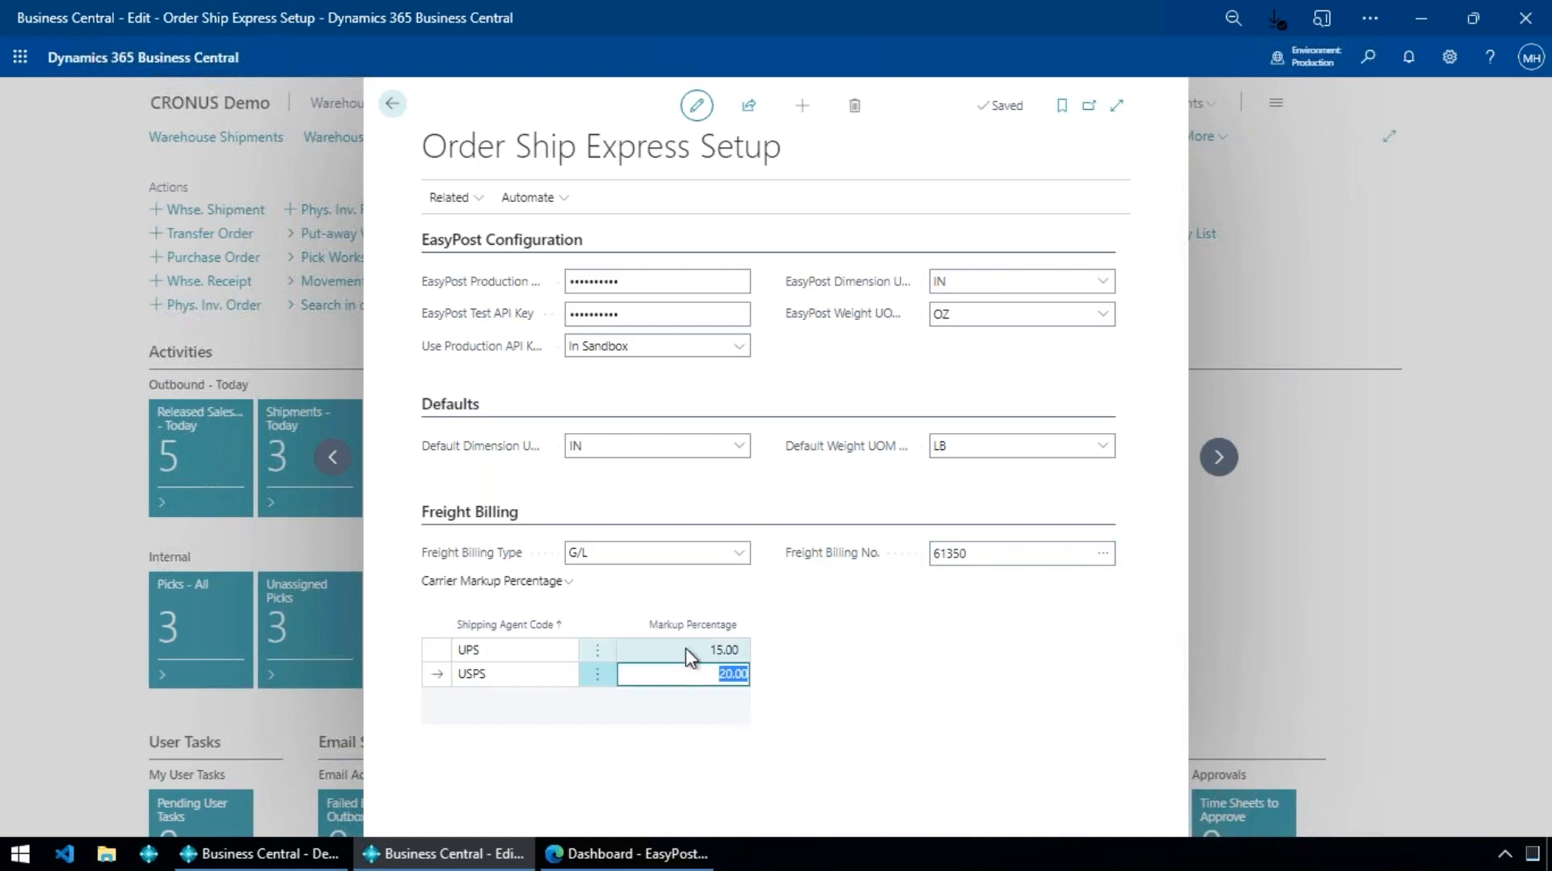
left_click(688, 650)
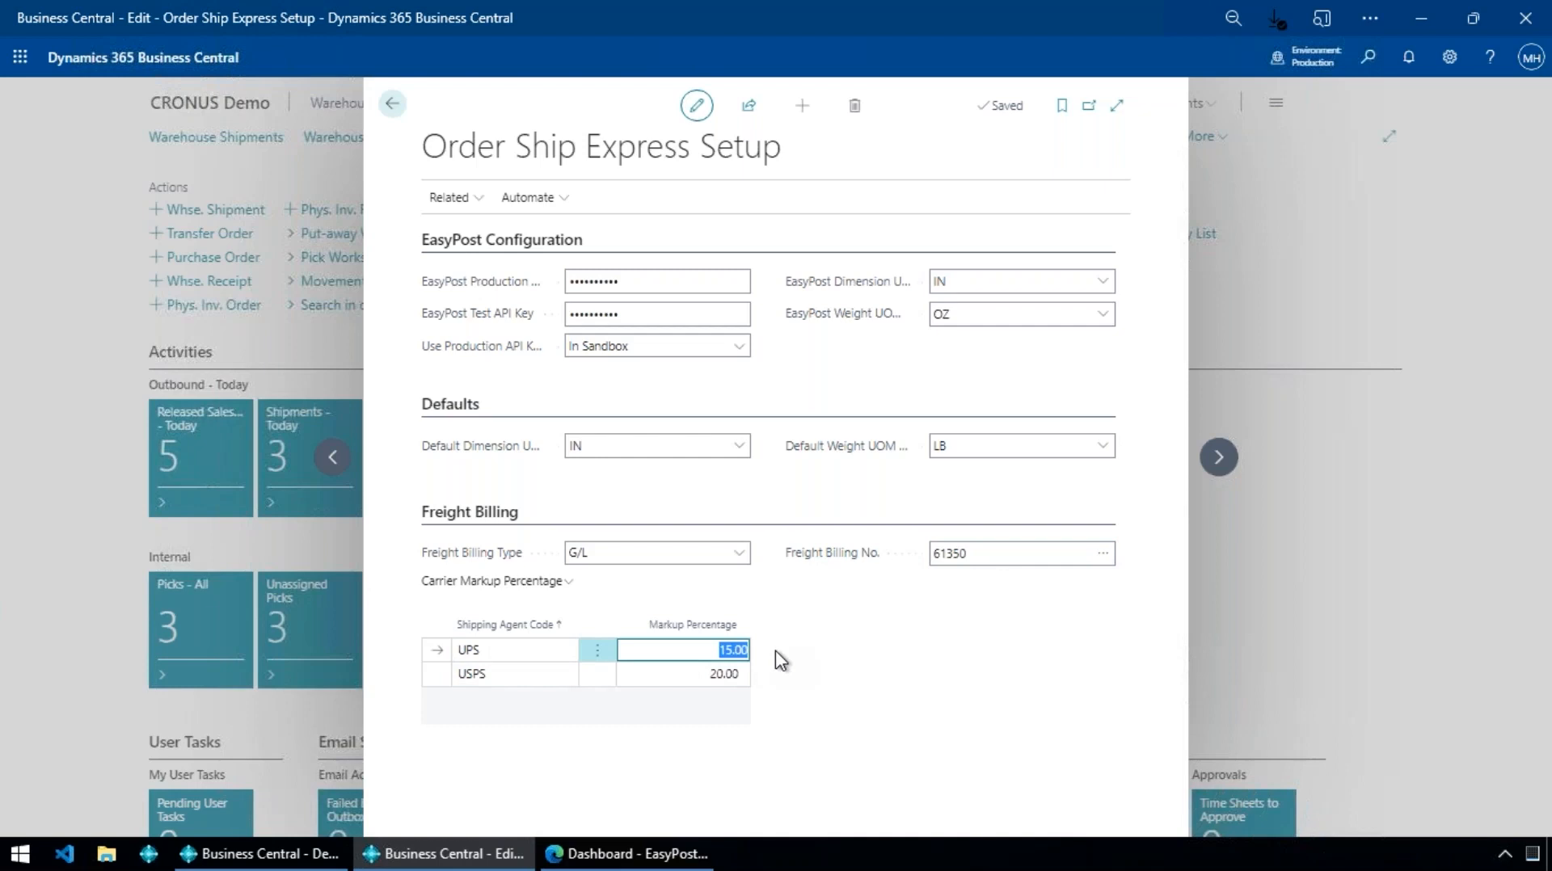
left_click(711, 676)
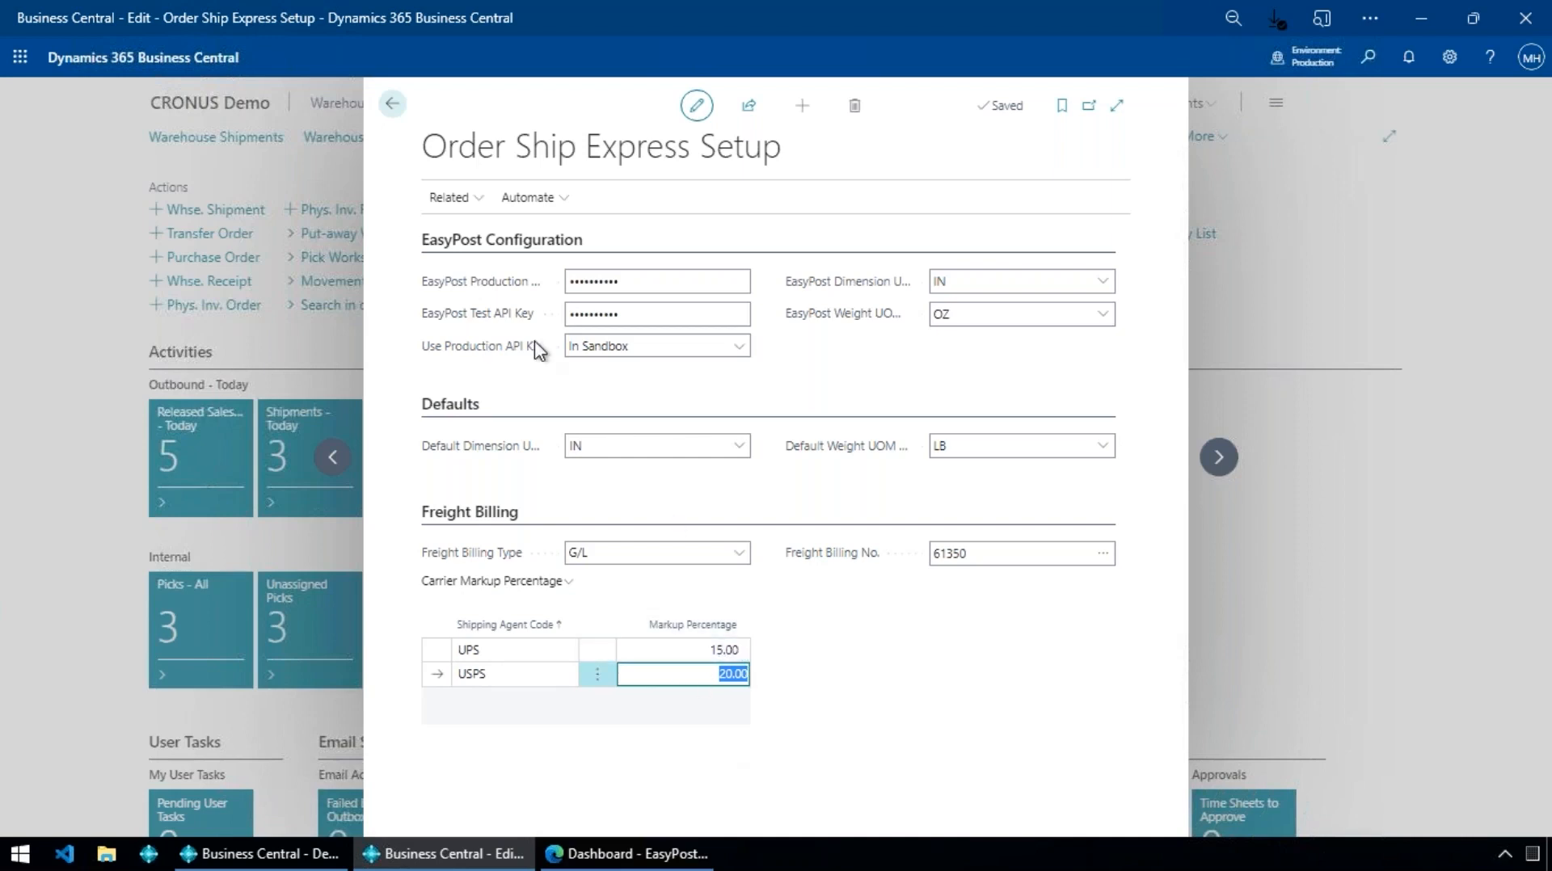
left_click(392, 104)
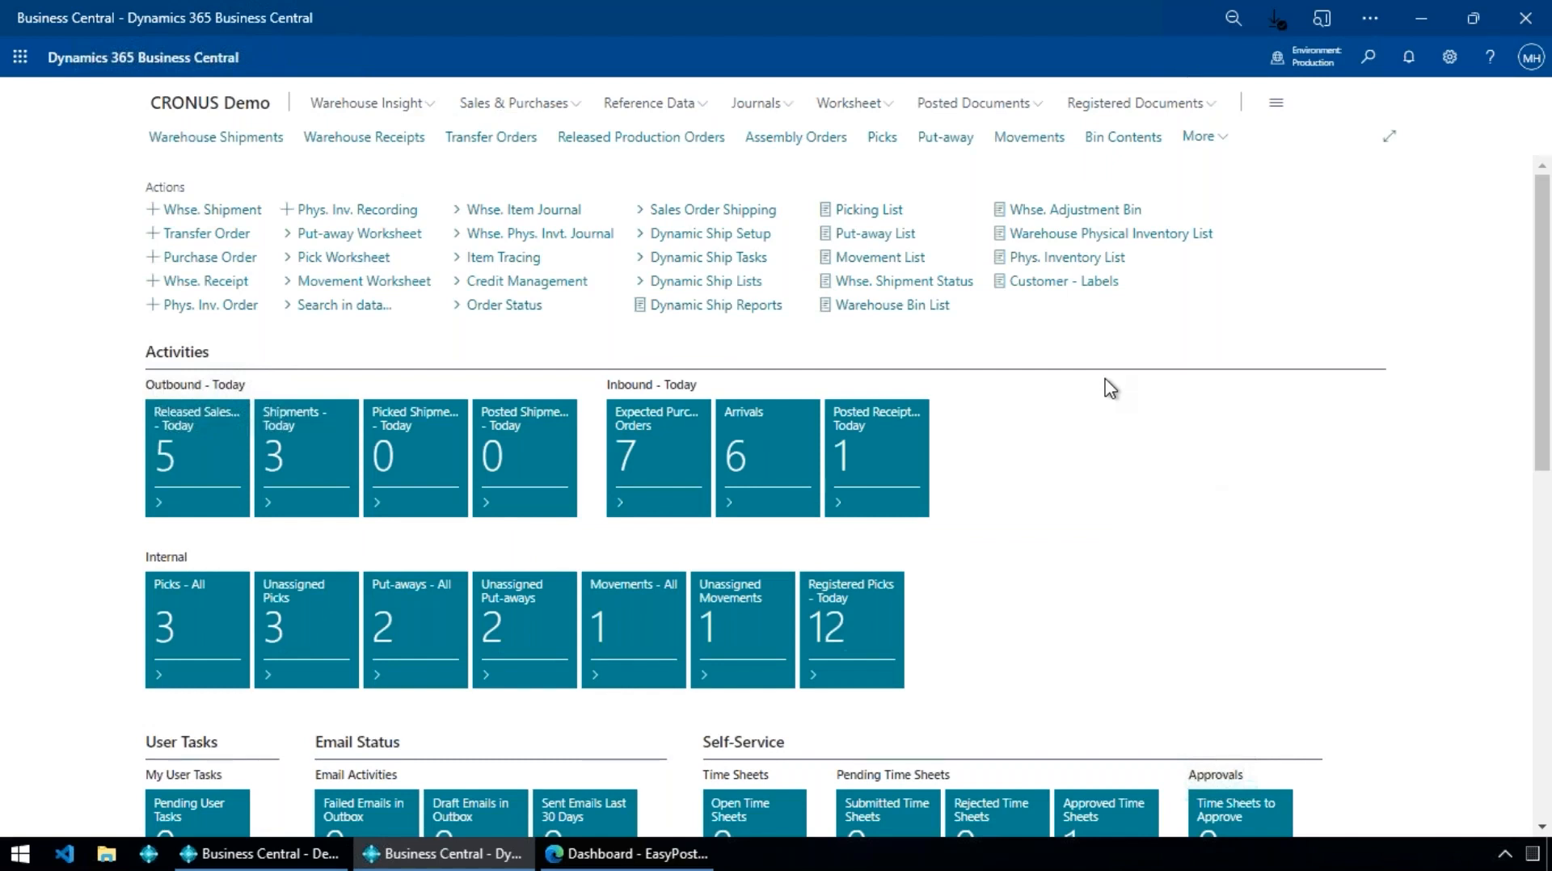
- Open sales order 1005 for Deerfield Graphics Company and set Delivery Confirmation to Adult Signature in its shipping options
left_click(558, 104)
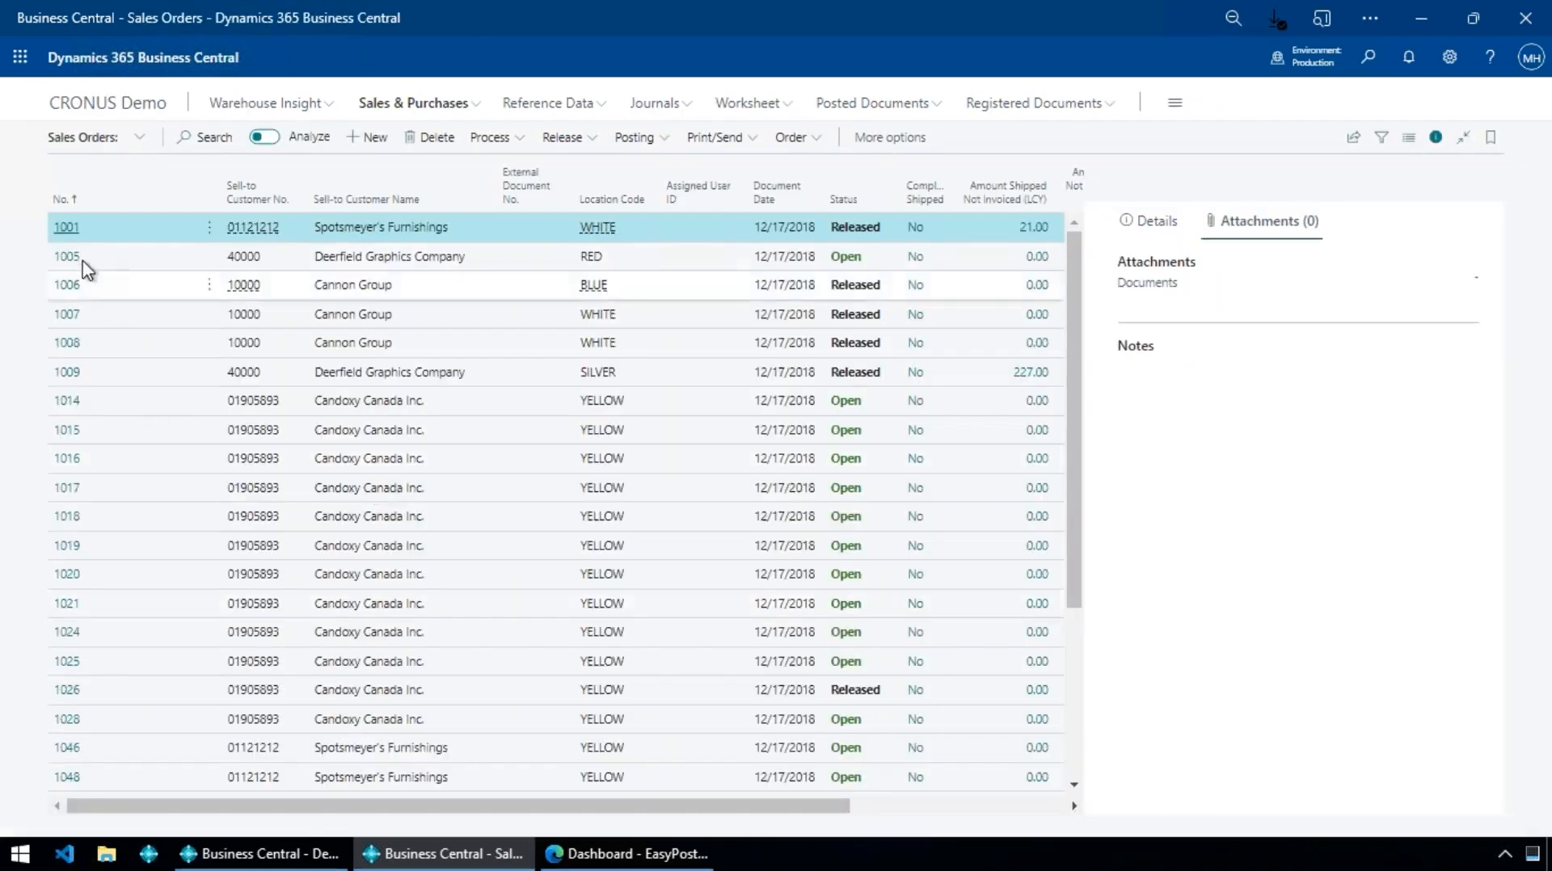
left_click(68, 258)
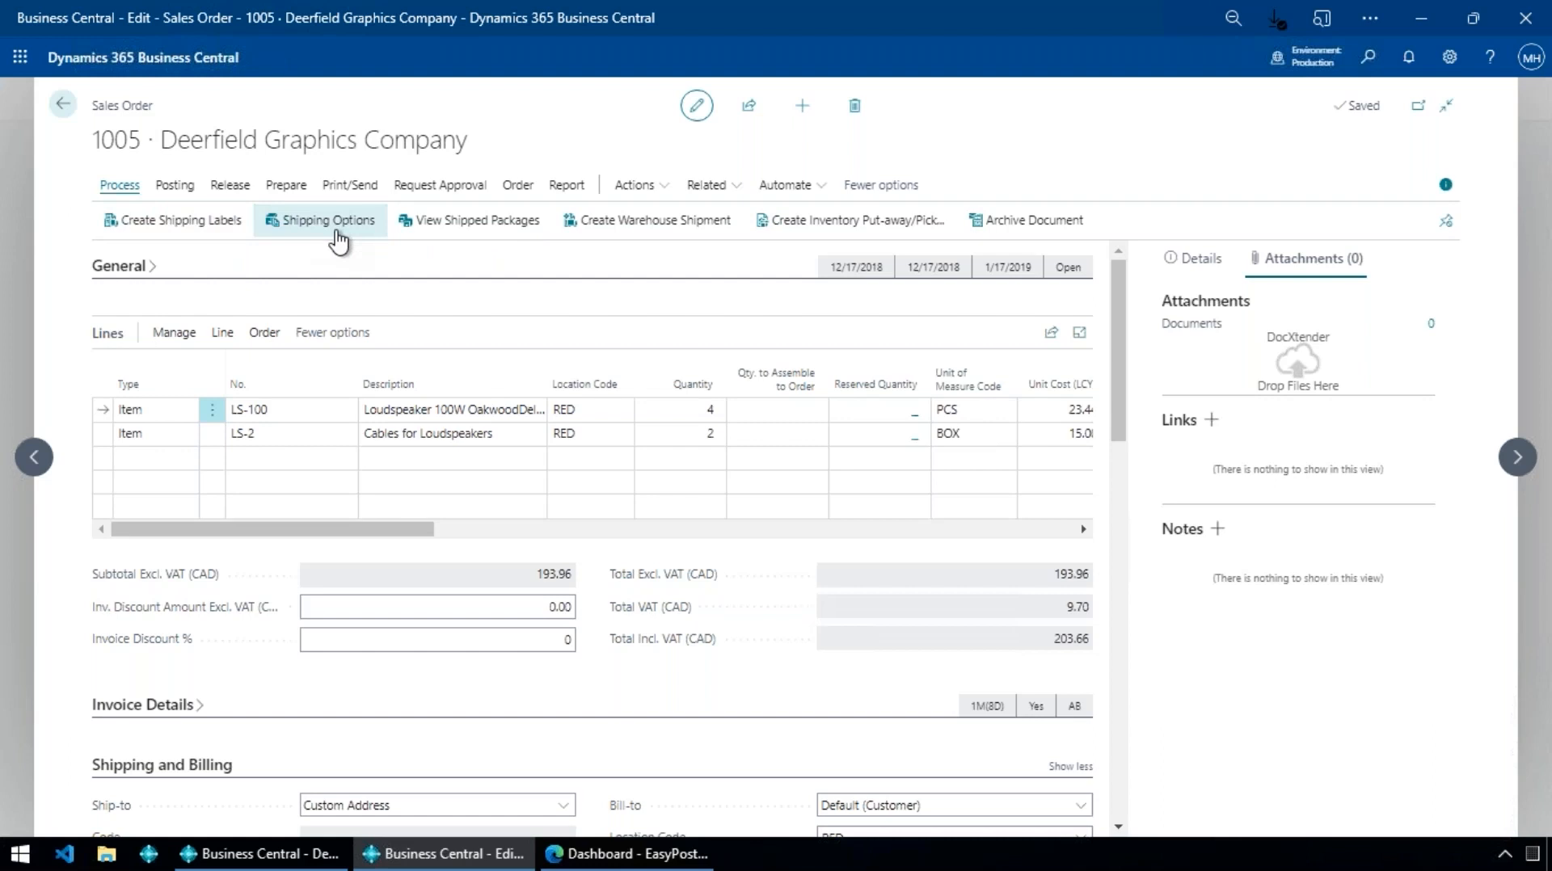
left_click(338, 241)
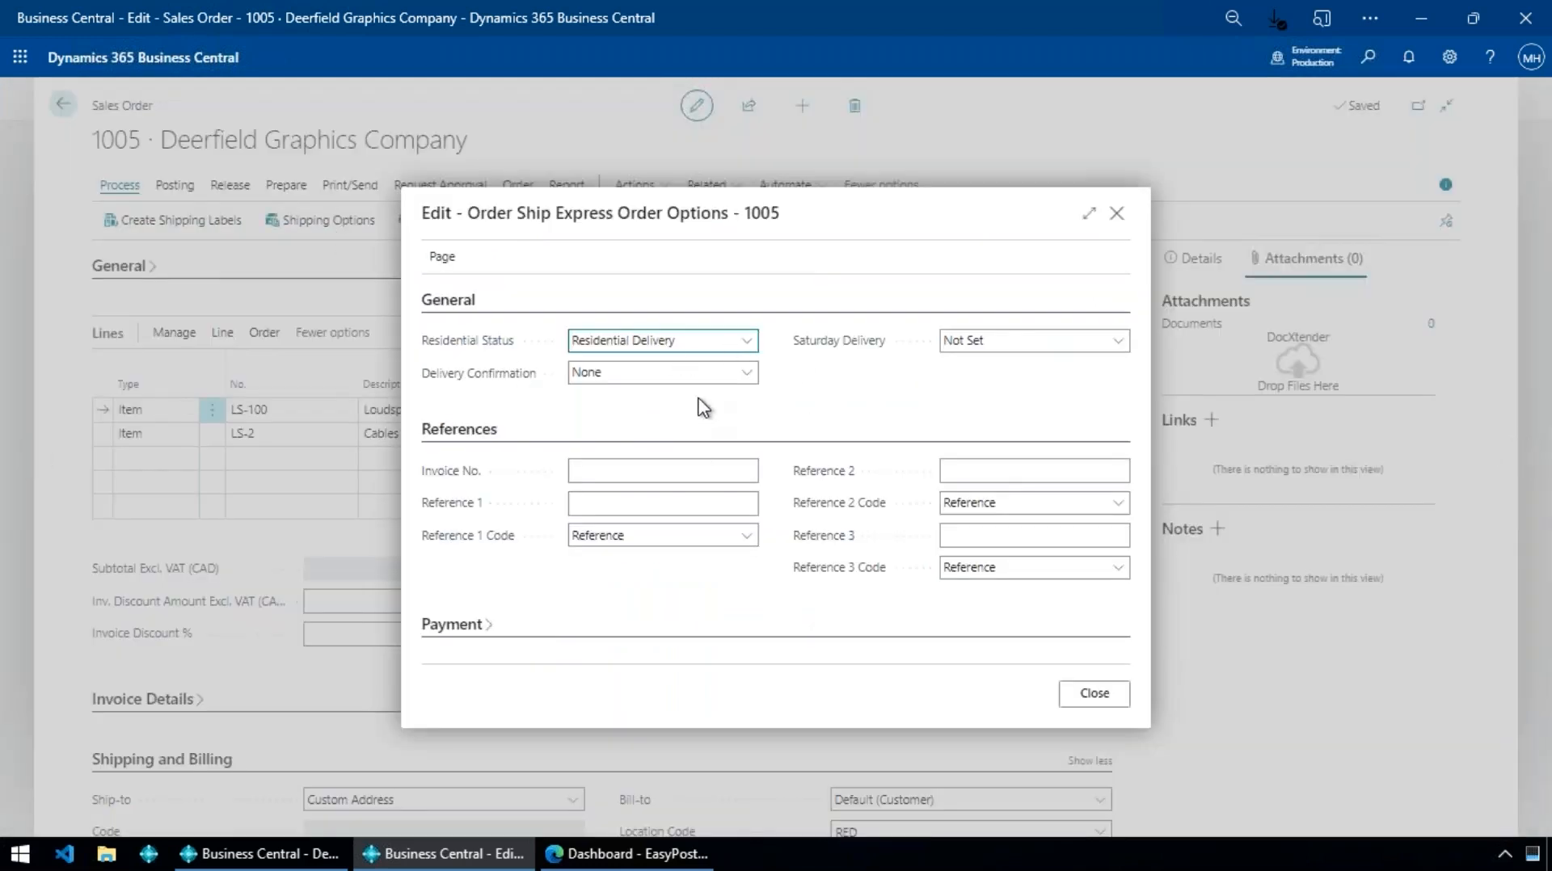
left_click(728, 376)
left_click(618, 426)
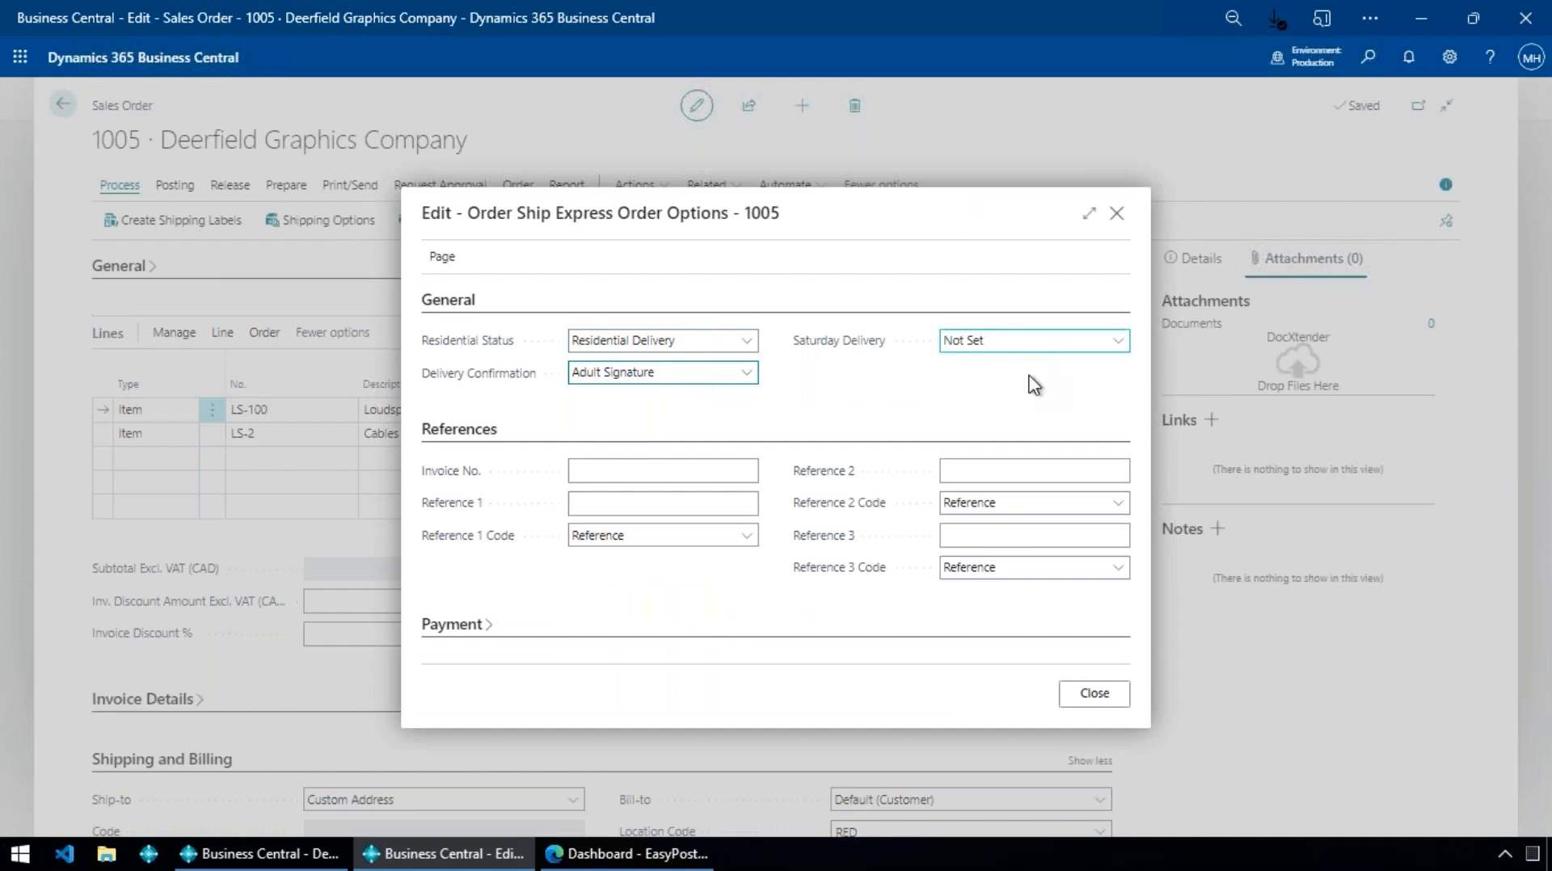
- Review the payment types in the order's shipping options, keep Sender, and close the options
left_click(478, 630)
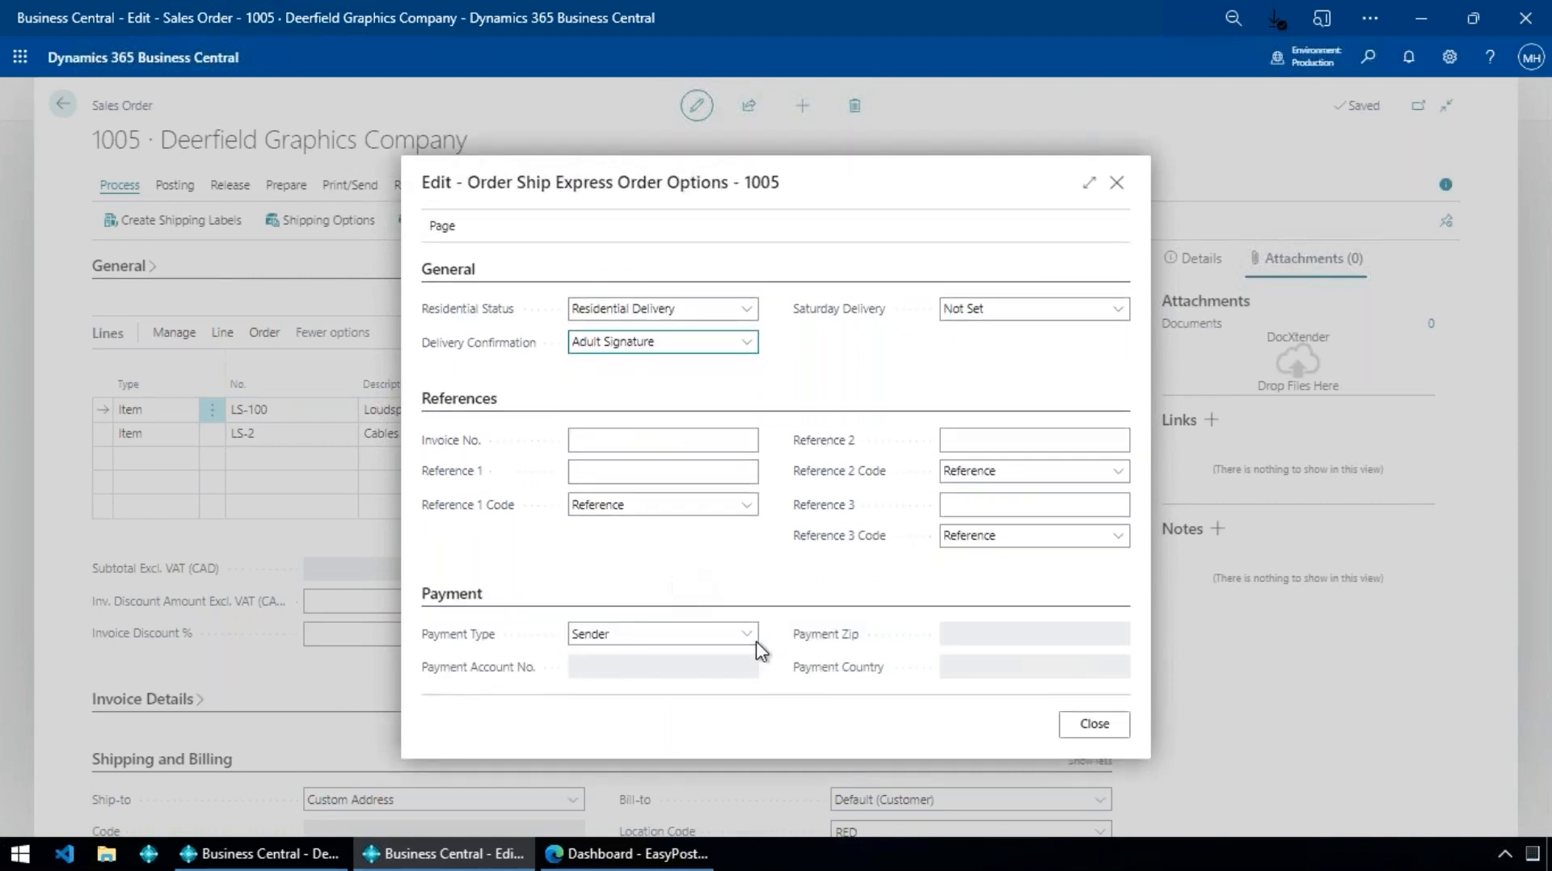
left_click(747, 635)
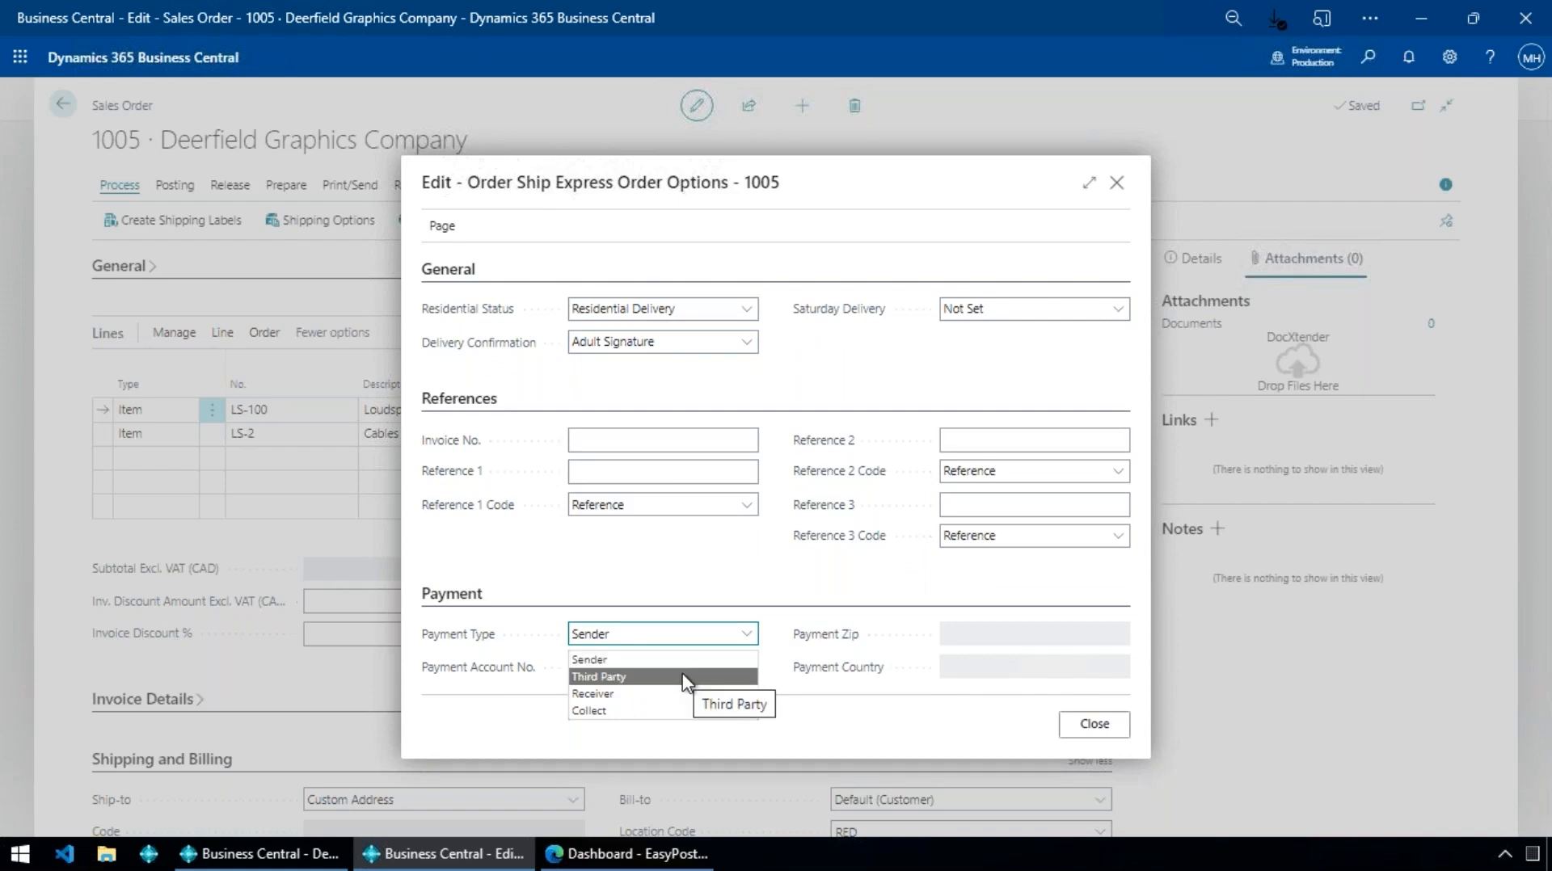
left_click(754, 640)
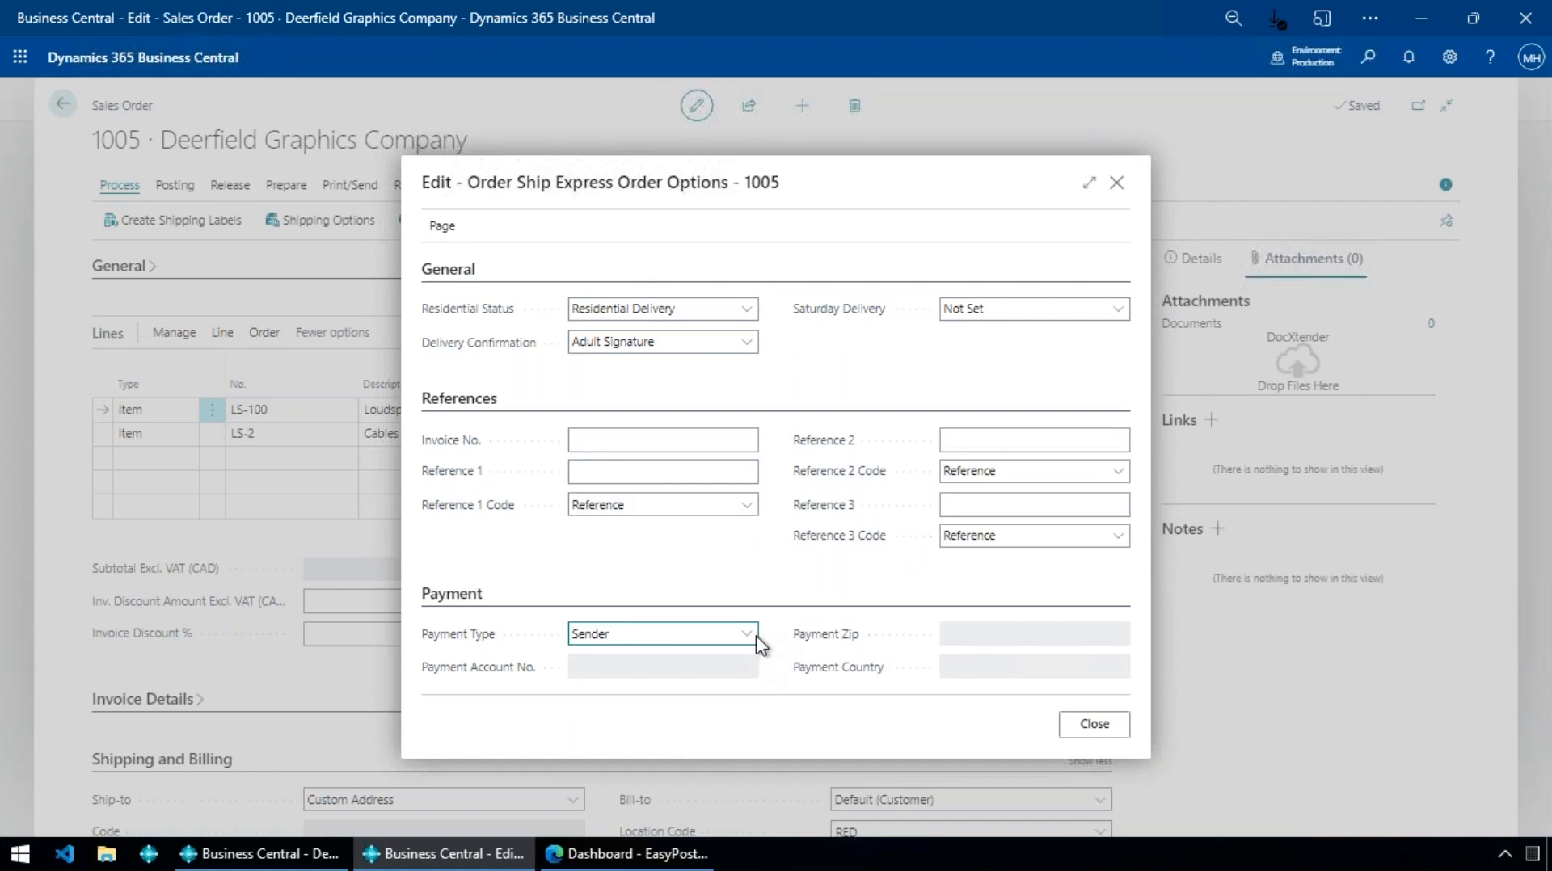
left_click(1114, 731)
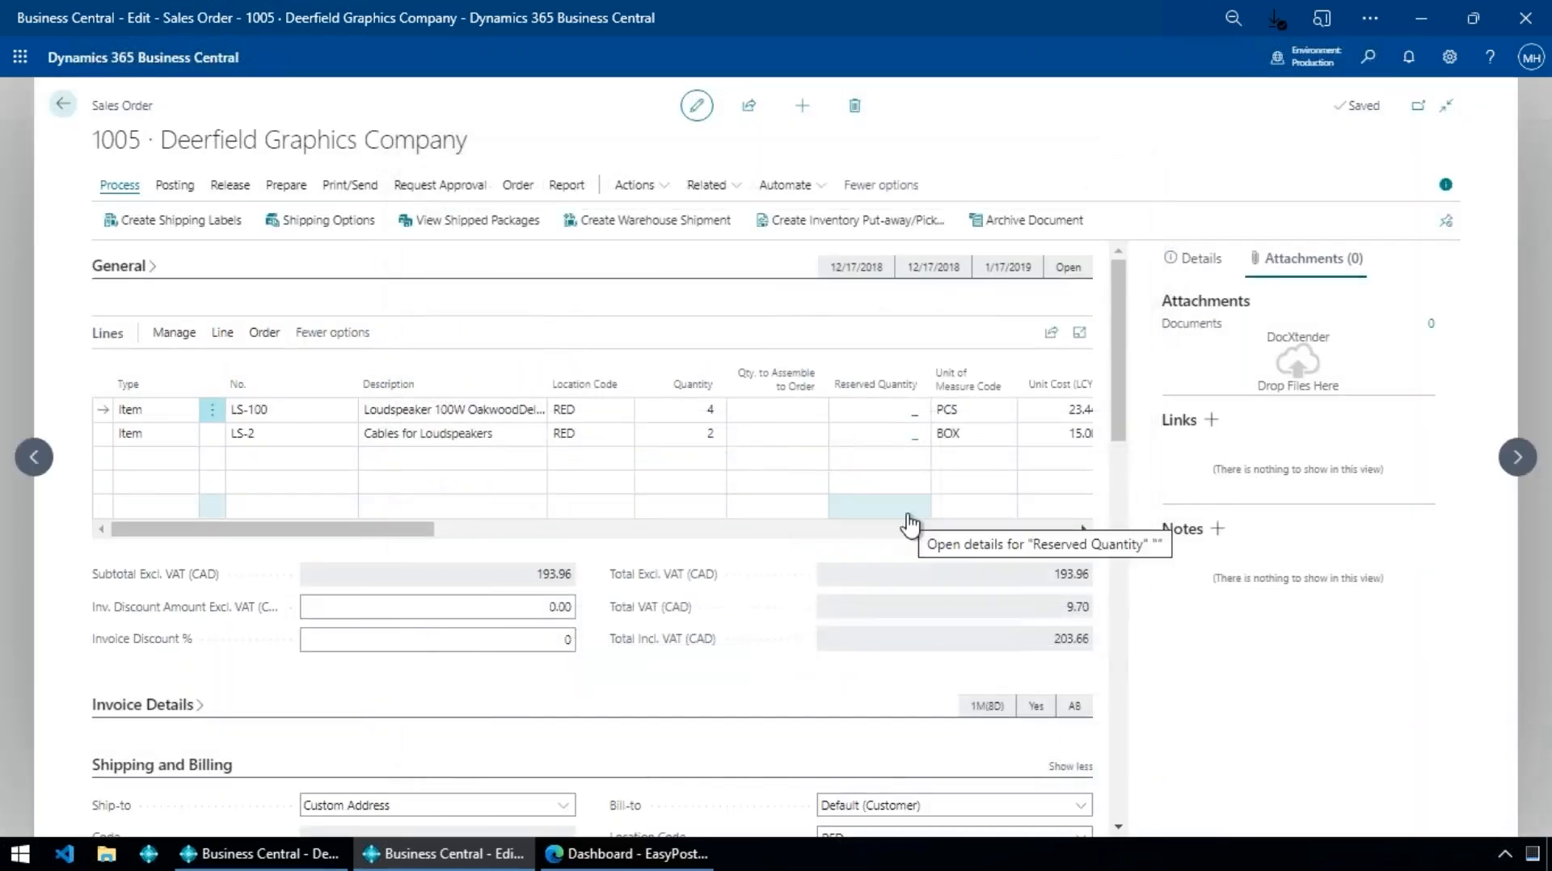
- Review the sales order's ship-to address and its shipment method agent and agent service
scroll(517, 654, "down", 3)
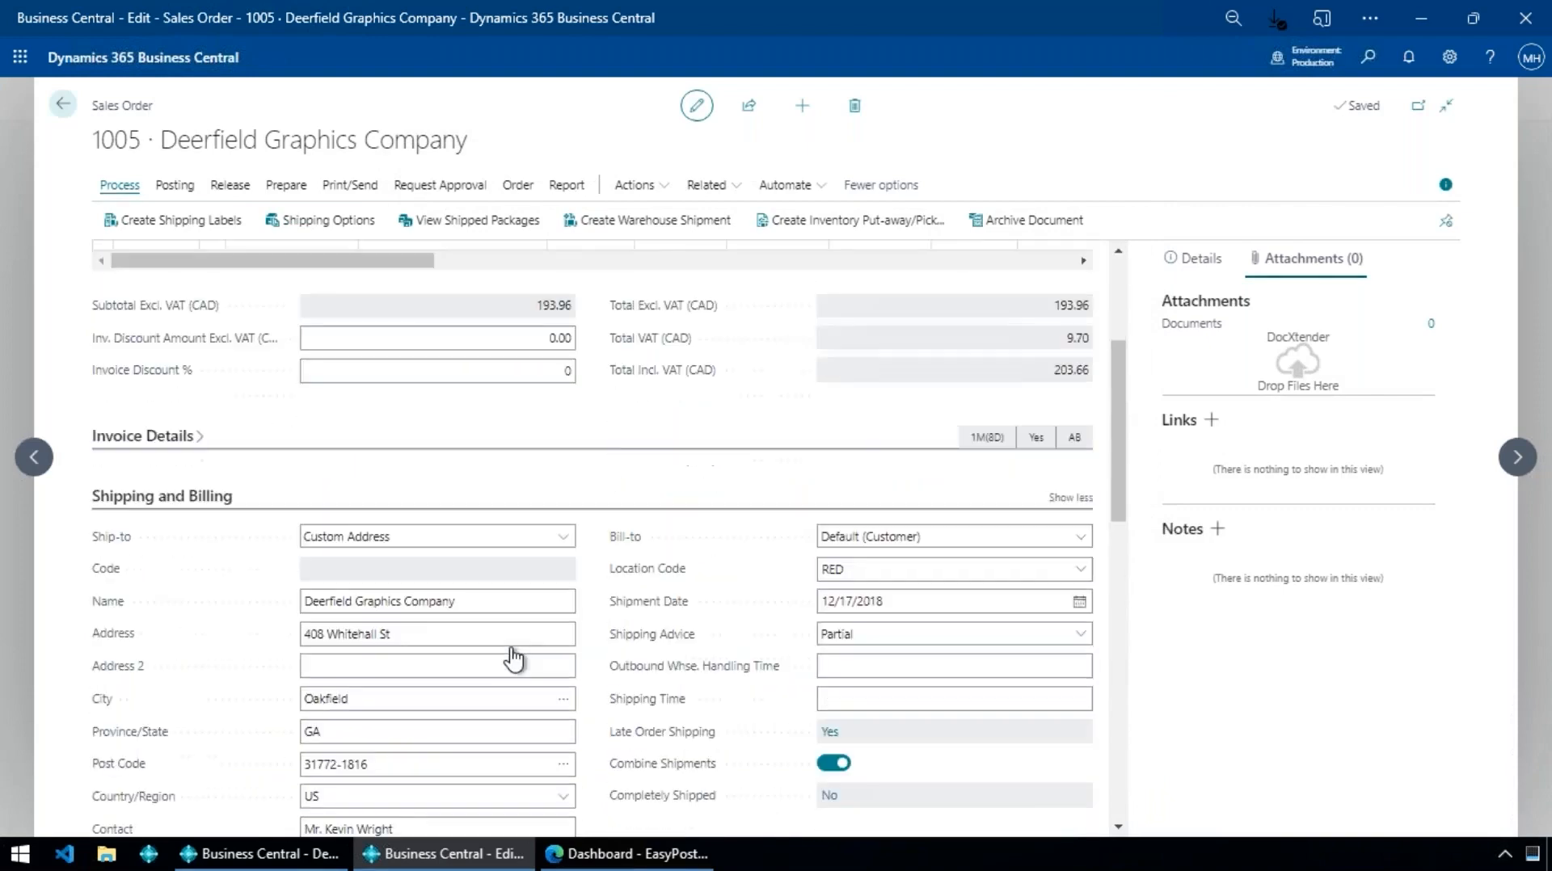
scroll(513, 659, "down", 2)
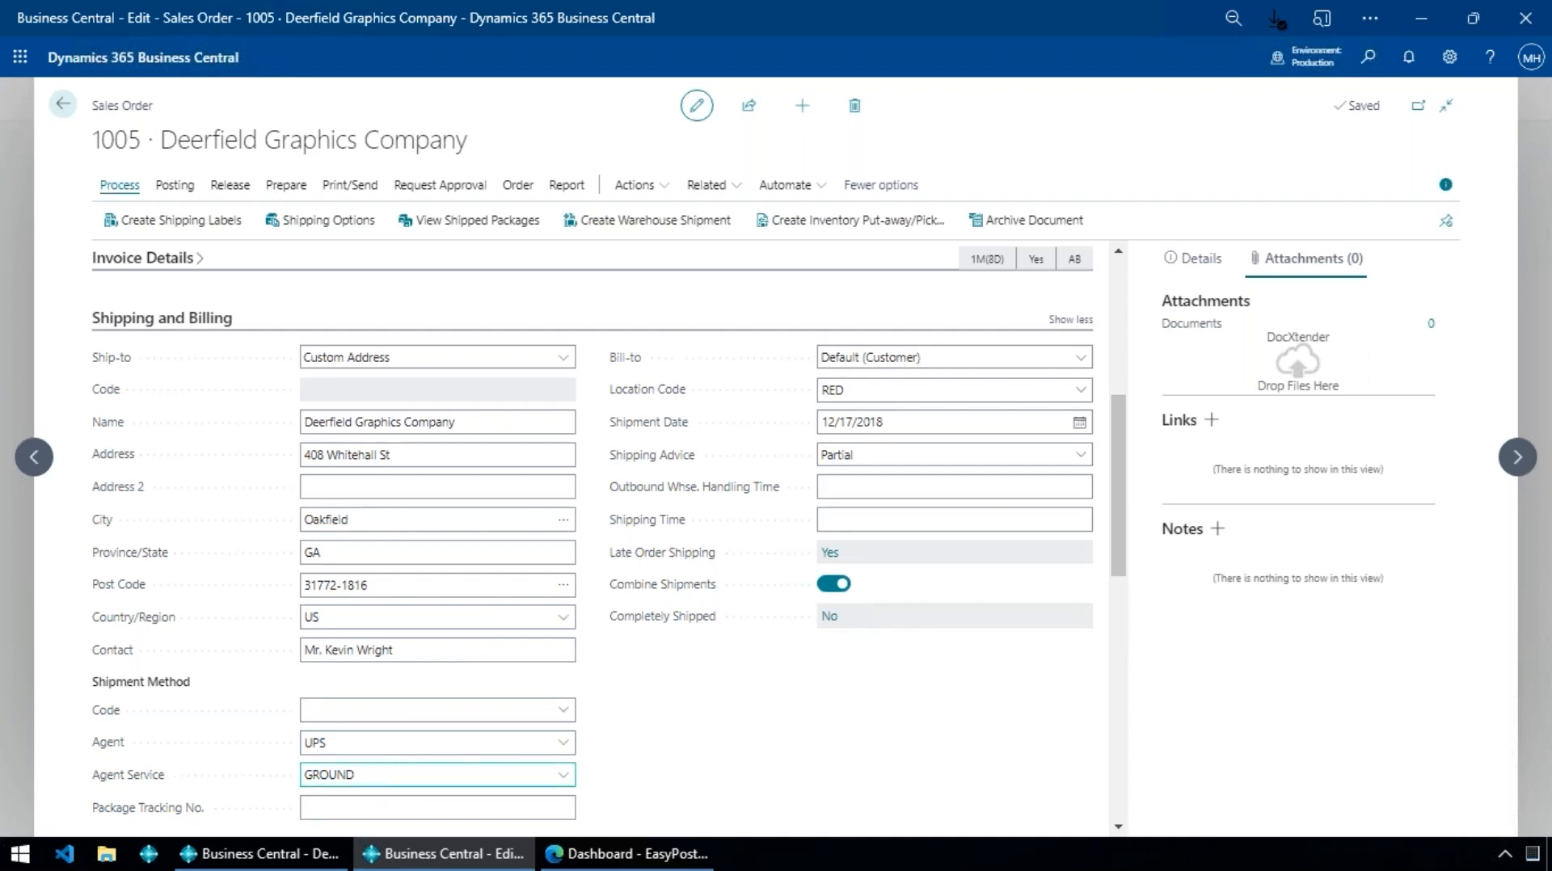
scroll(436, 775, "up", 5)
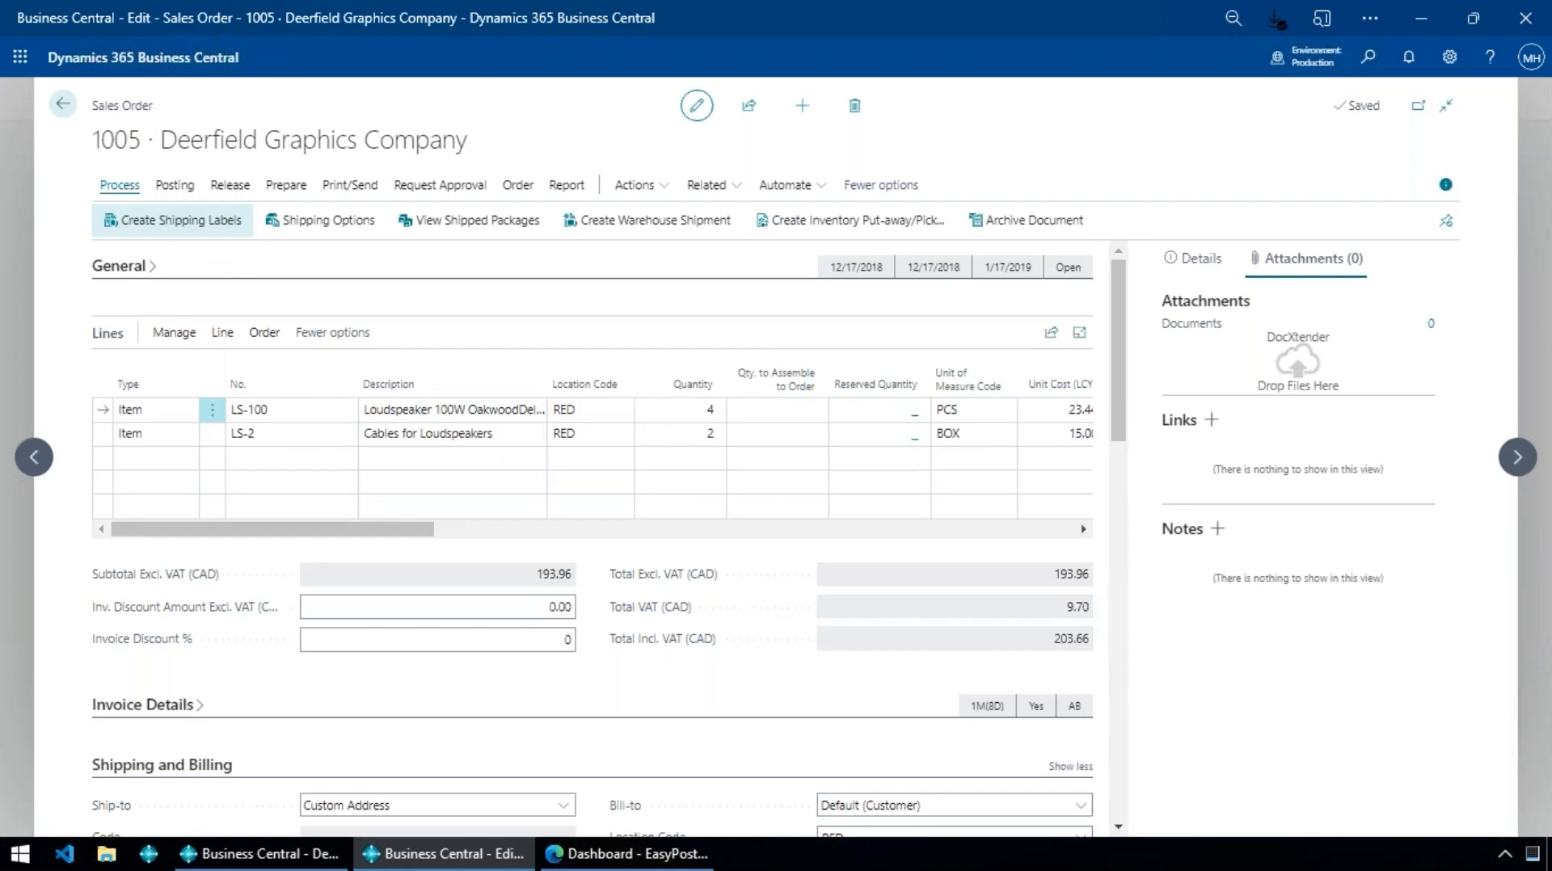
- Start creating shipping labels for the order and set package 1 to length 12, width 9 and height 8 inches
left_click(174, 220)
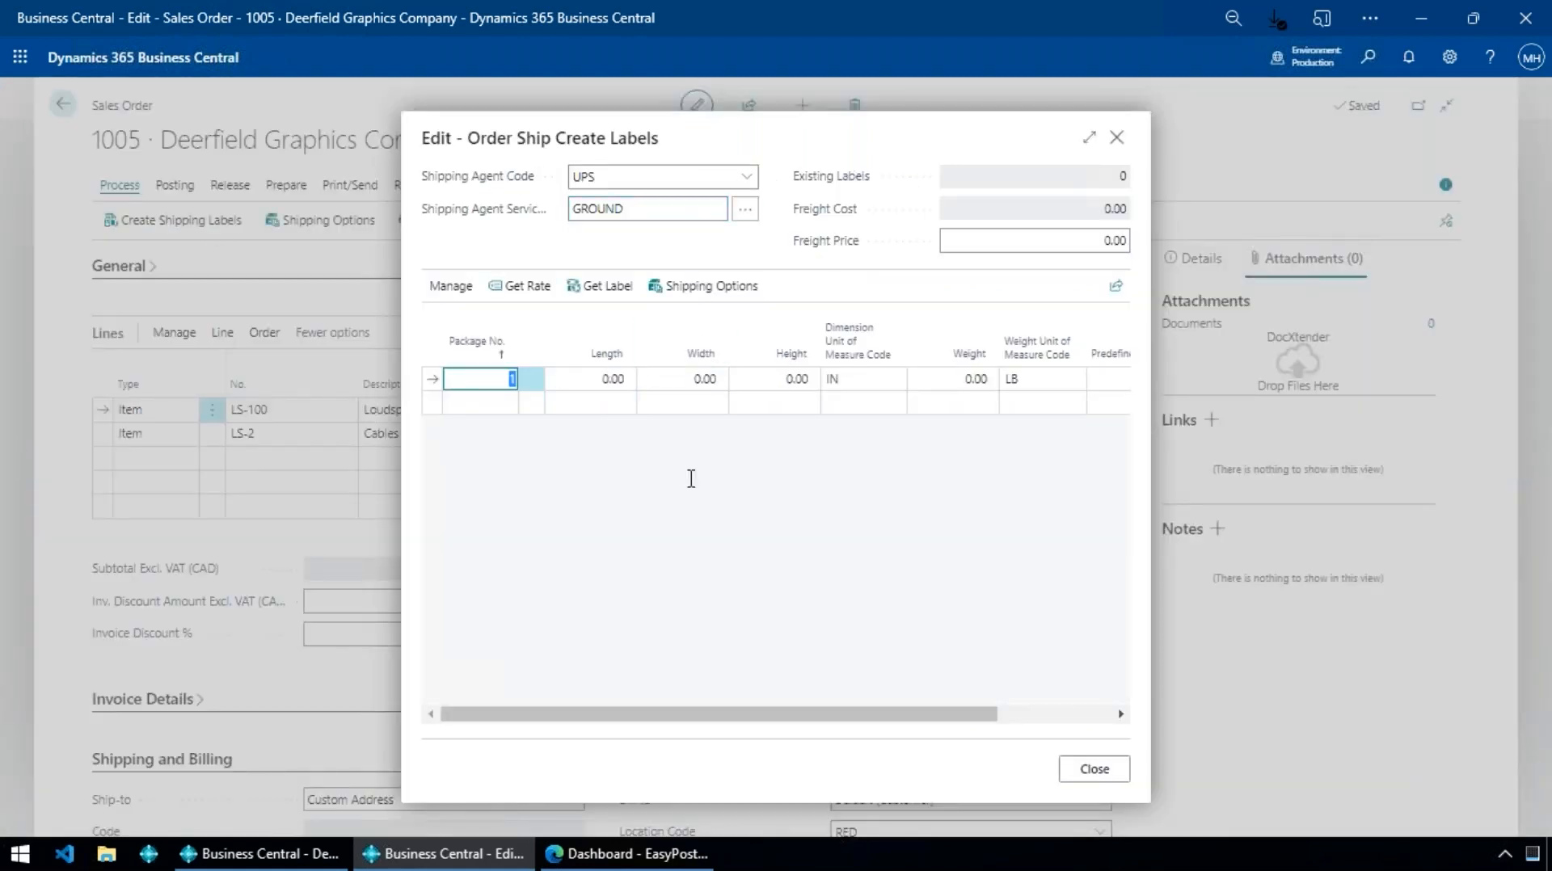
key("Tab")
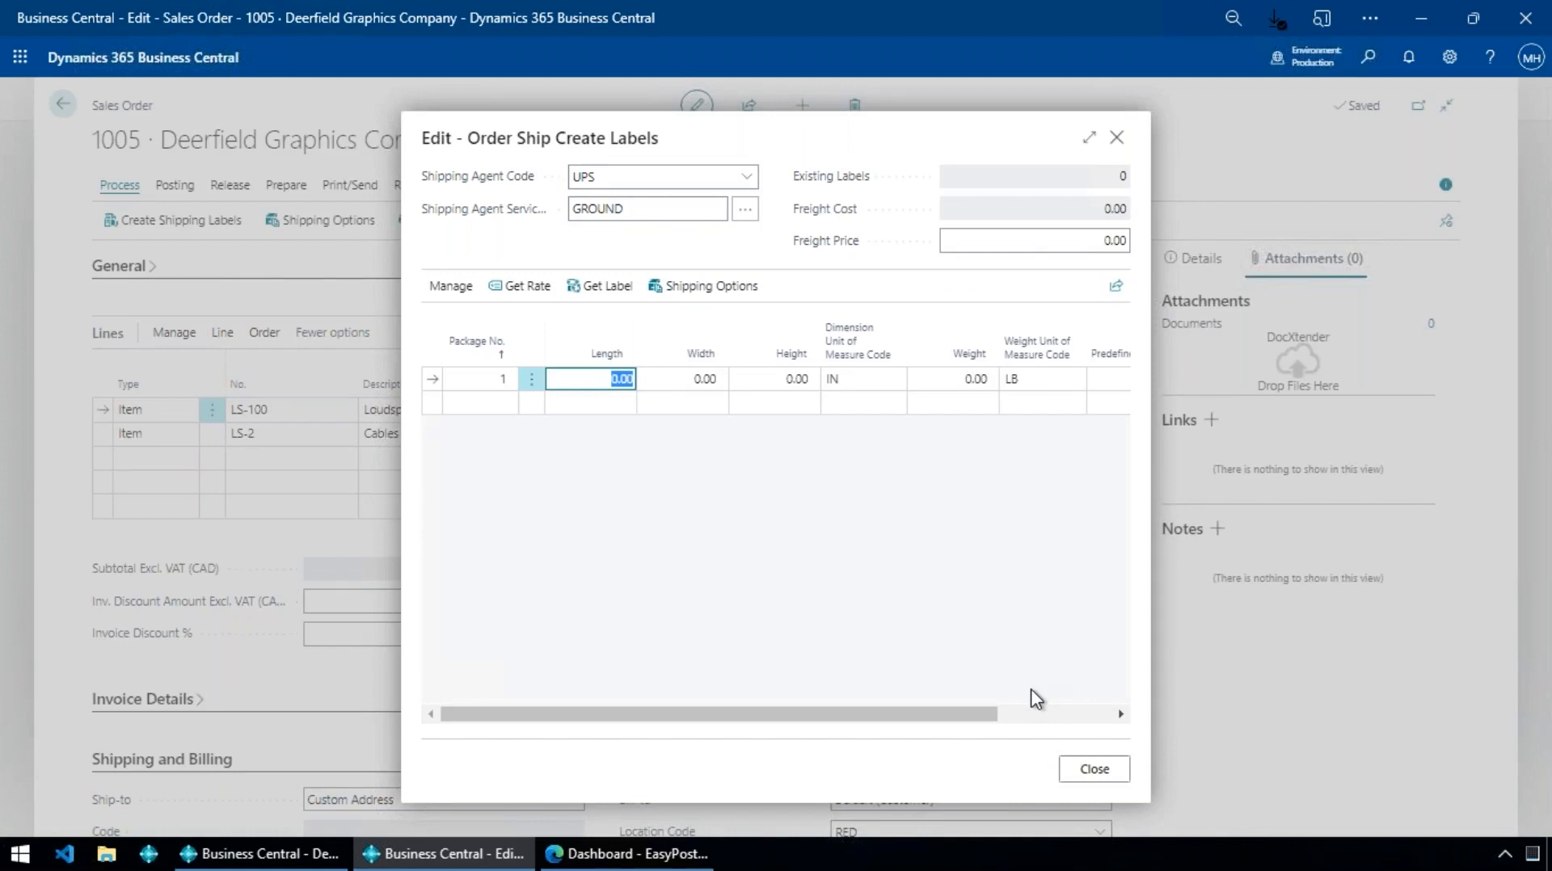
type("12")
key("Tab")
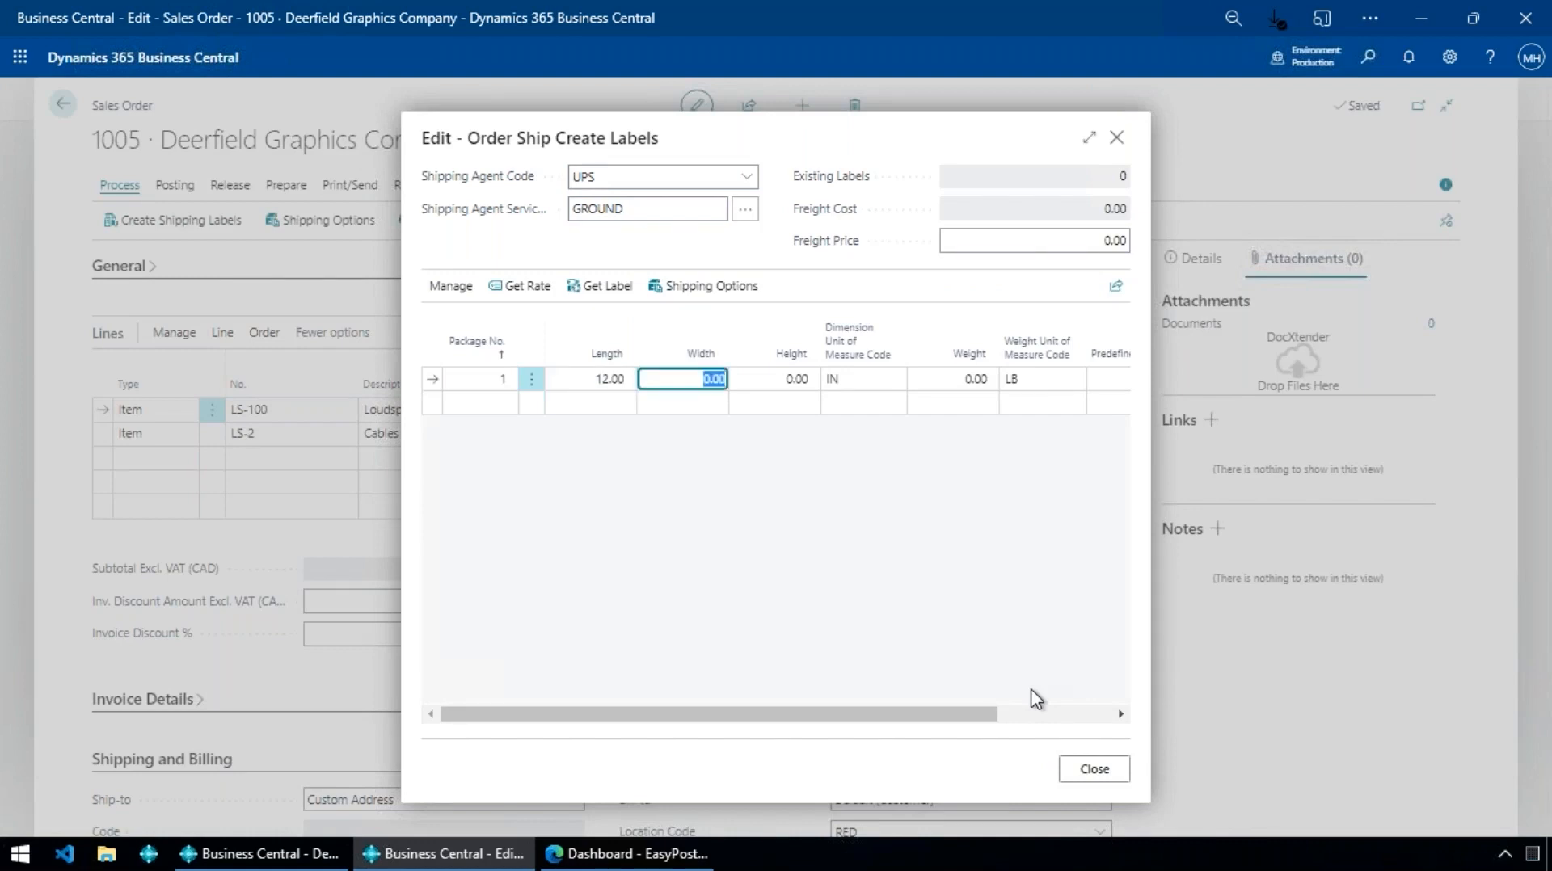
type("9")
key("Tab")
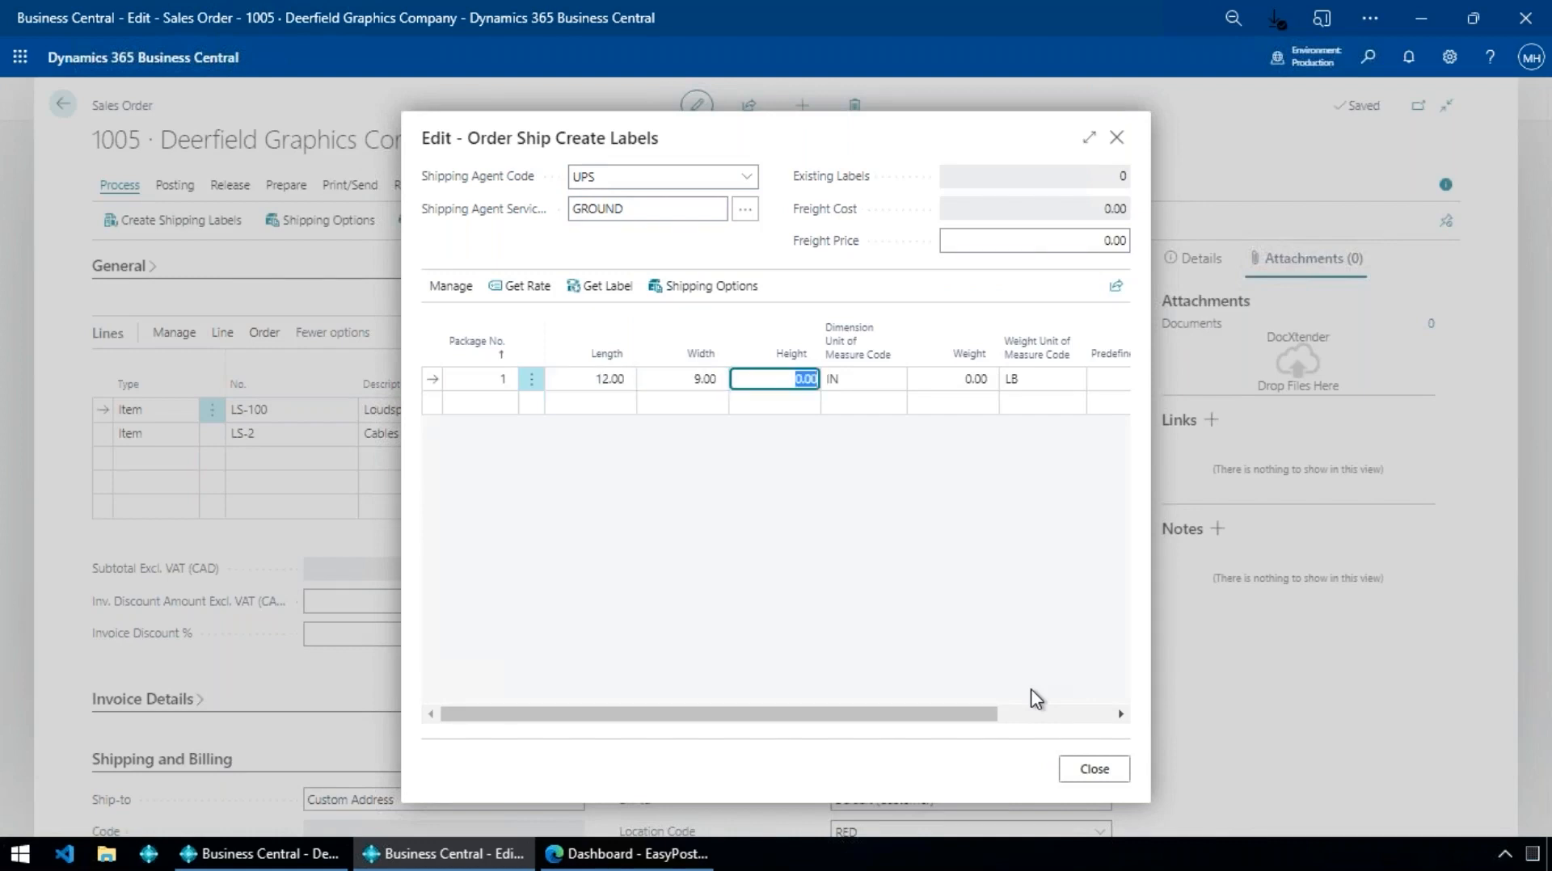
type("8")
key("Tab")
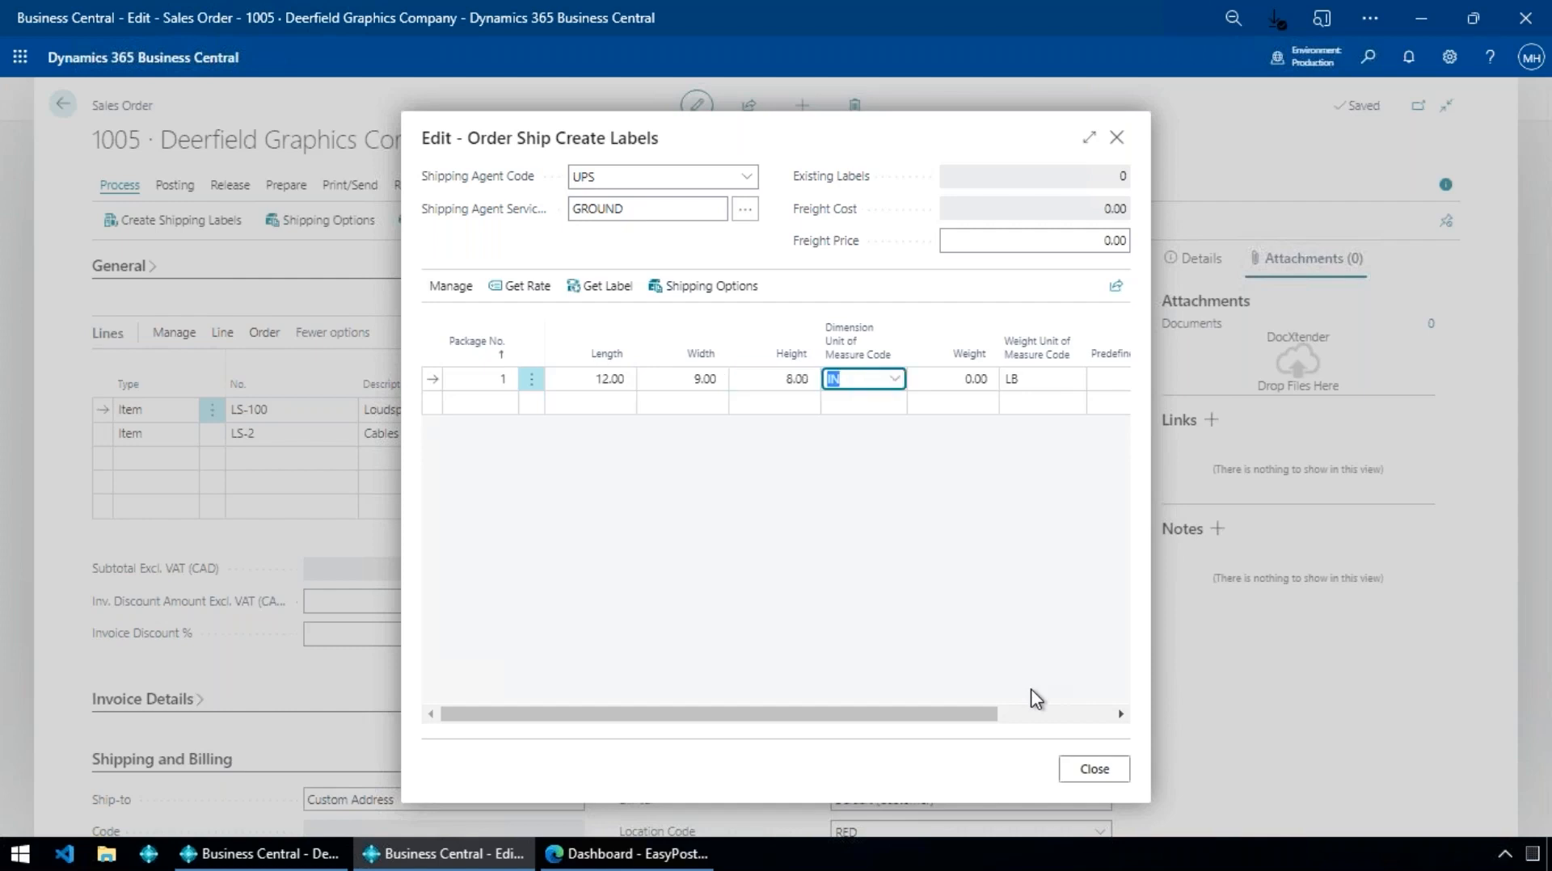
- Keep IN as package 1's dimension unit and set its weight to 15 LB
key("alt+Down")
key("Escape")
key("Tab")
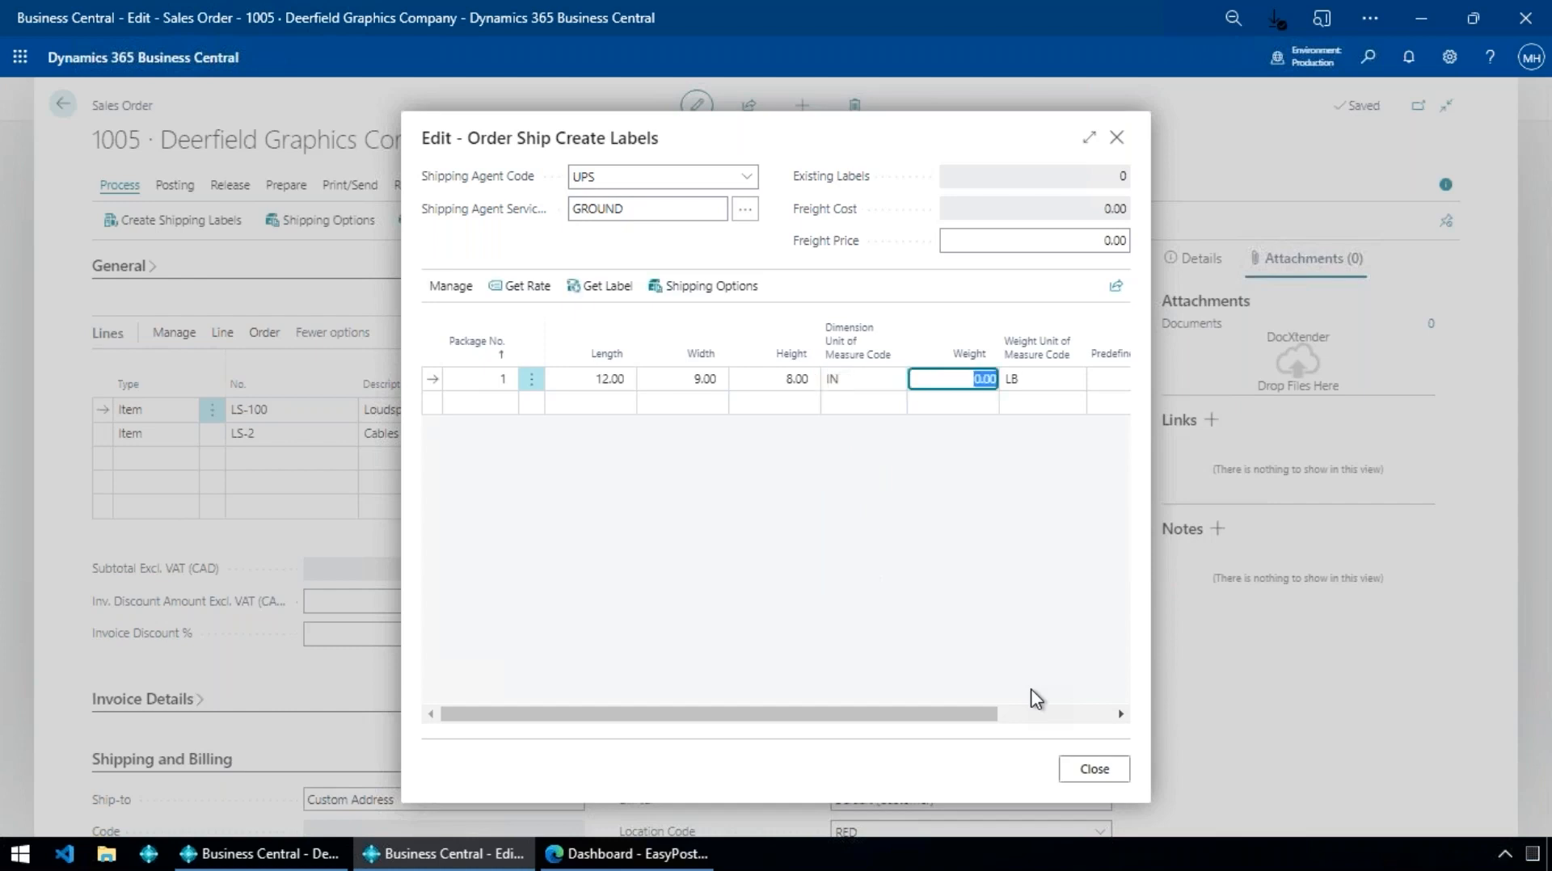
type("15")
key("Tab")
key("Tab")
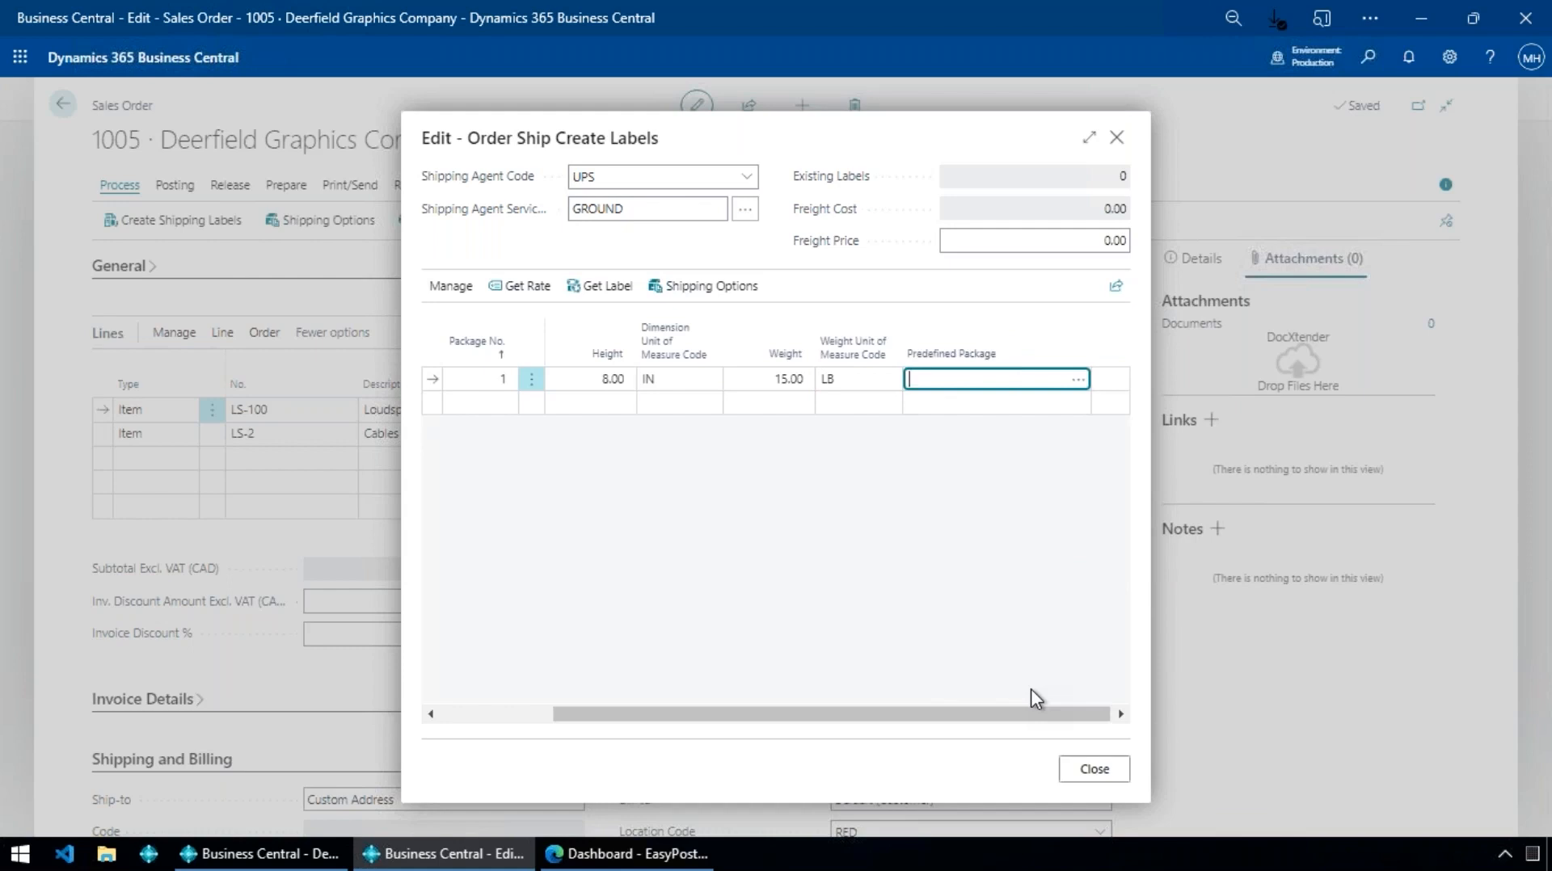
- Review the predefined UPS package types for package 1 and leave the list without choosing one
key("alt+Down")
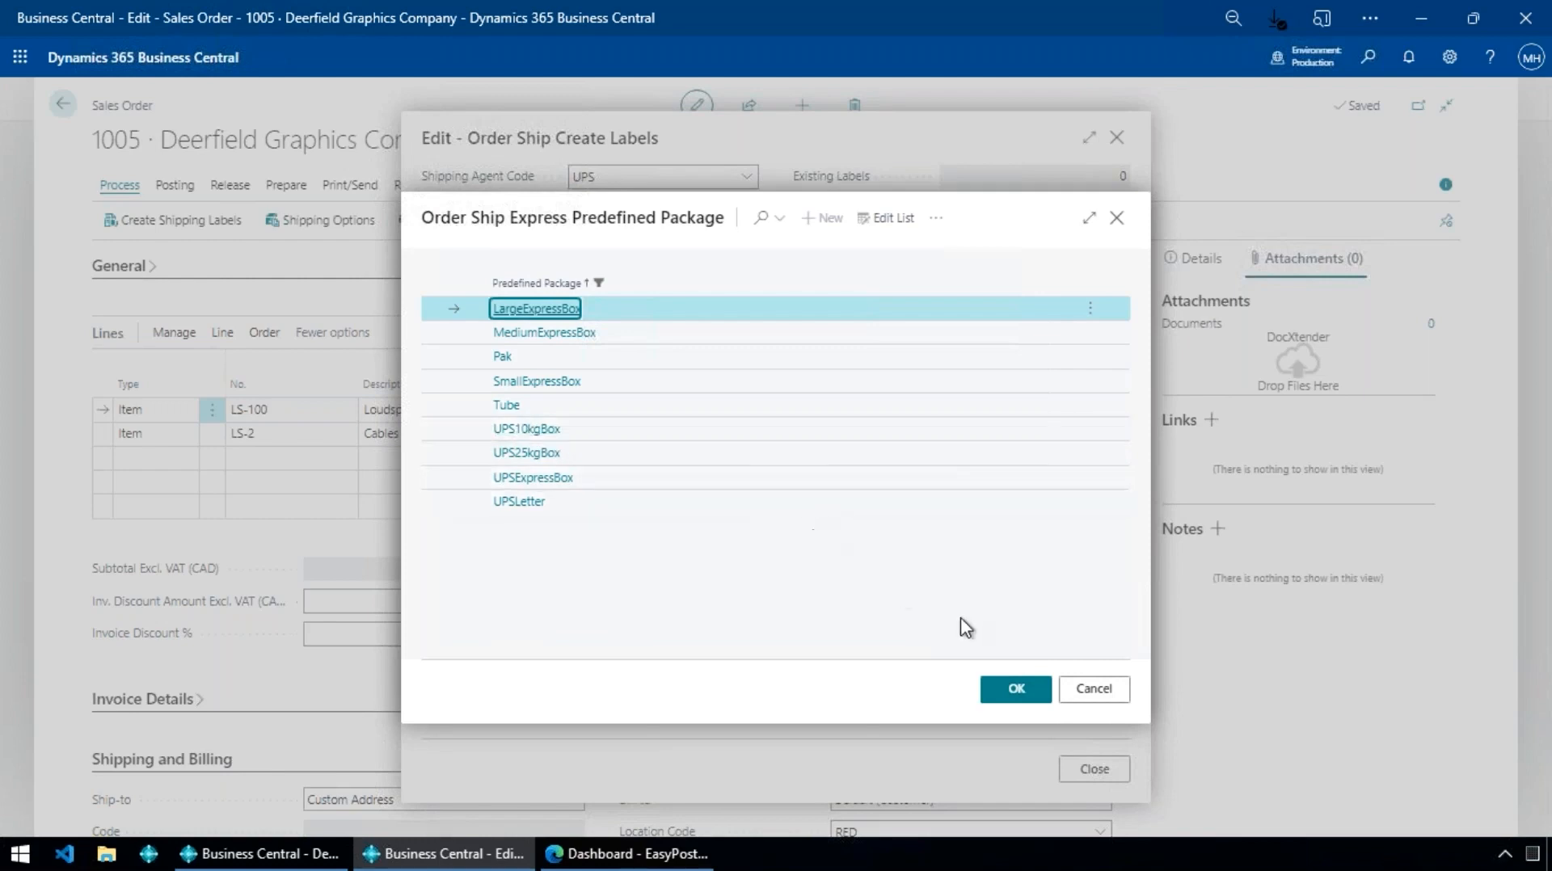
left_click(1111, 691)
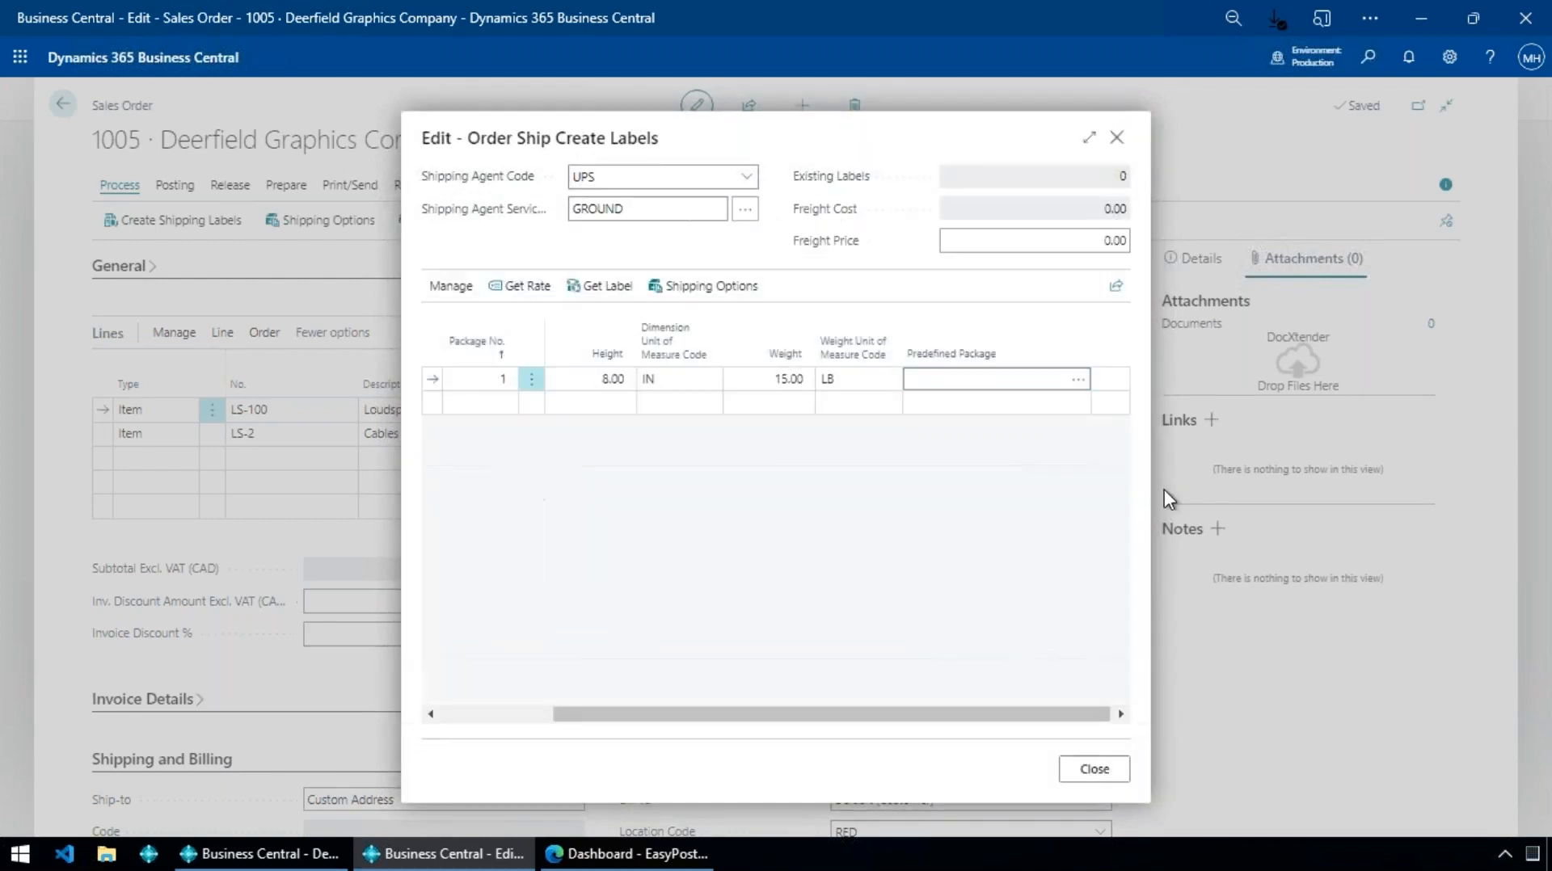
left_click_drag(737, 720, 462, 702)
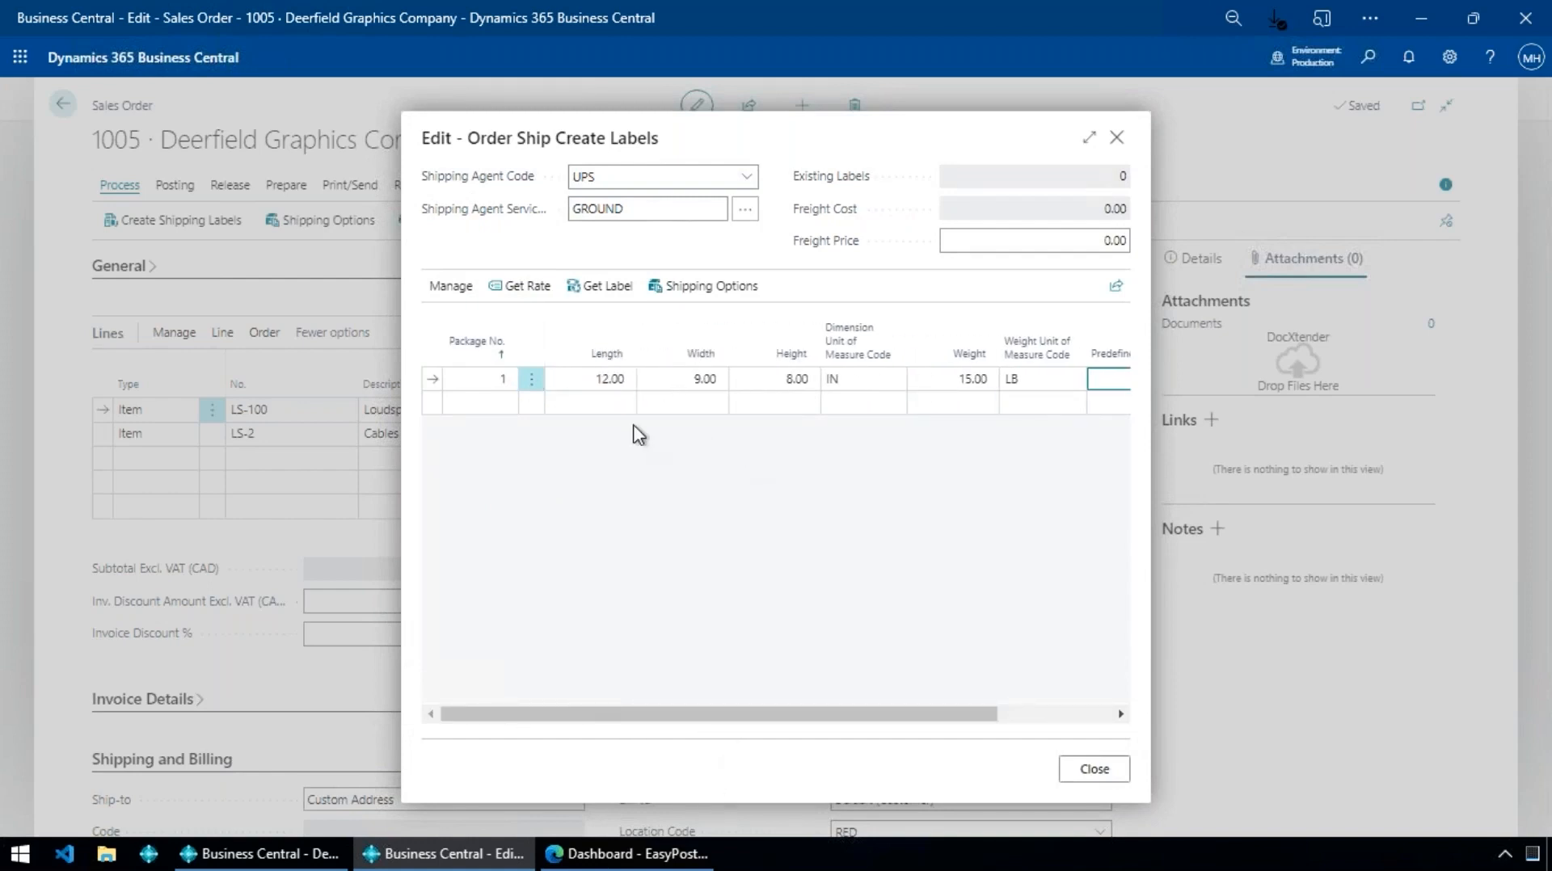
- Get the UPS Ground freight rate for package 1 alone, leaving the second package line unfilled
left_click(616, 403)
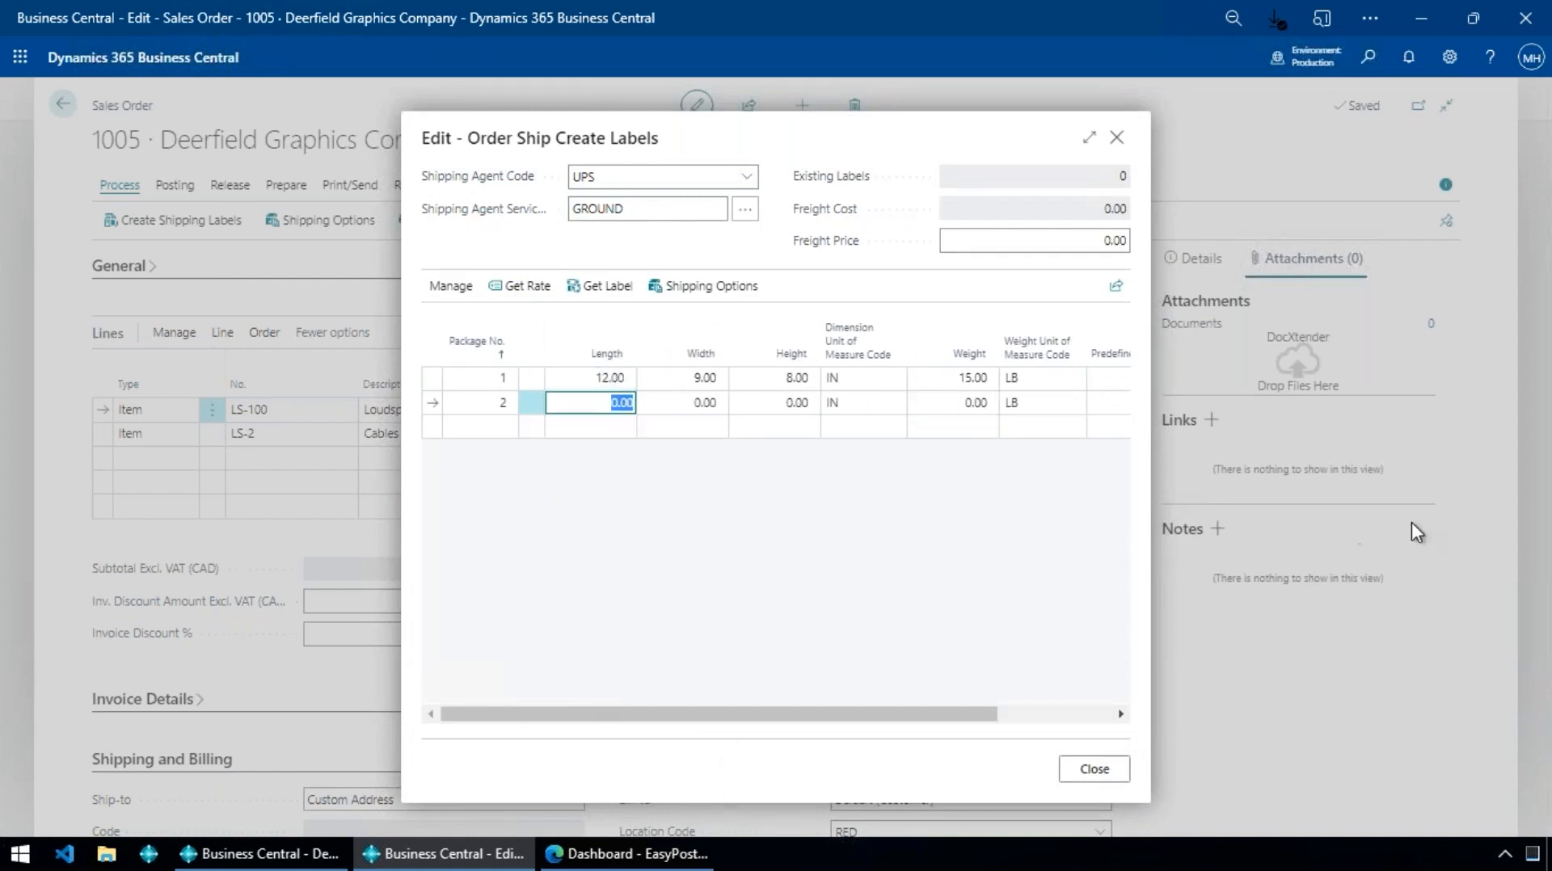
key("Up")
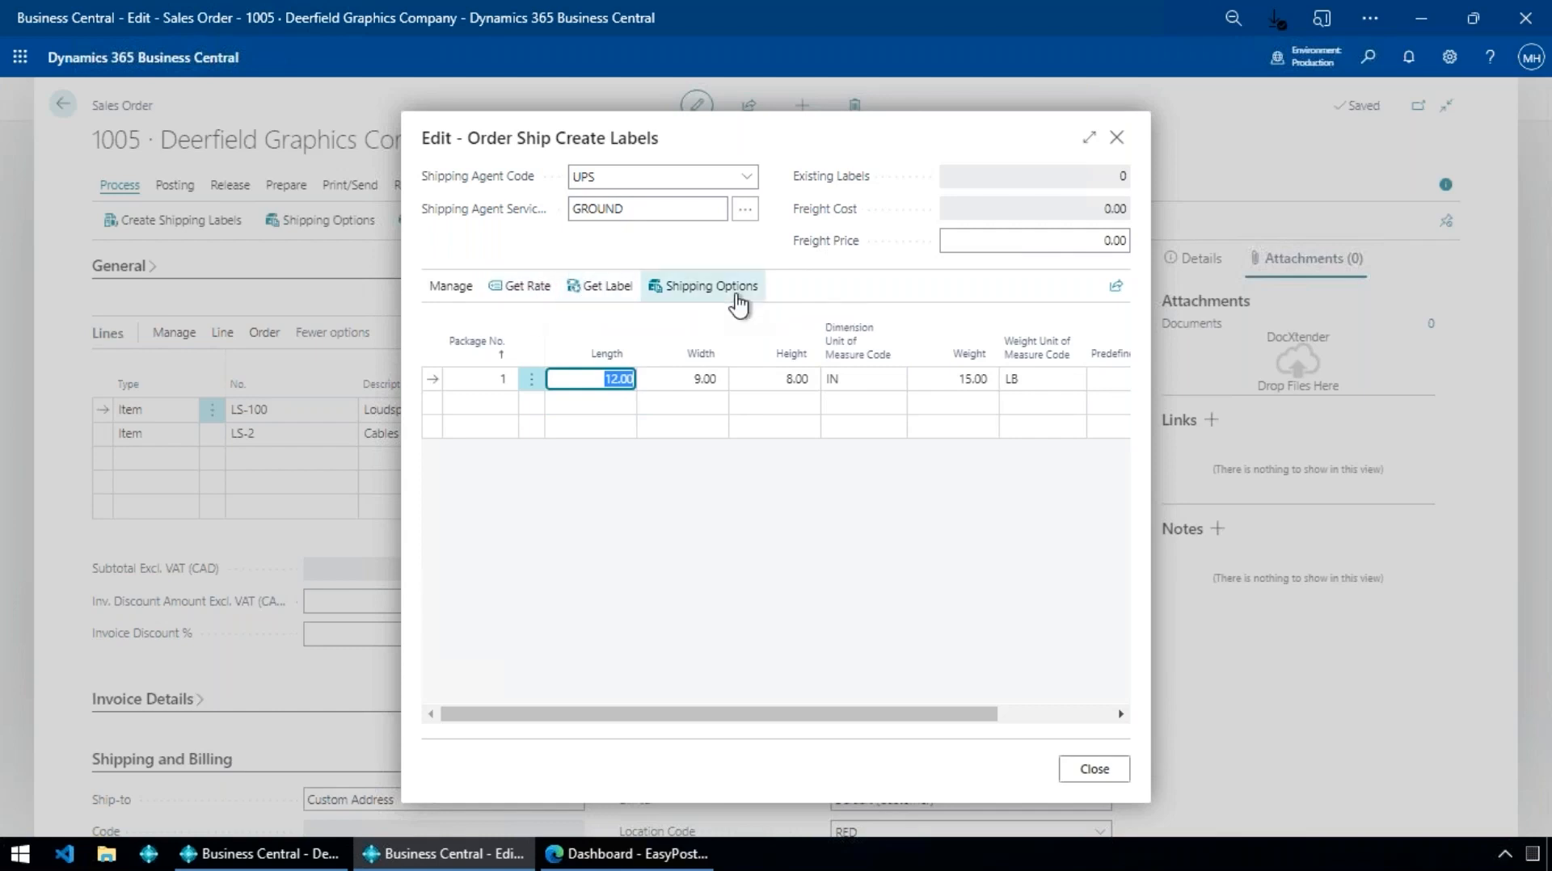
left_click(525, 293)
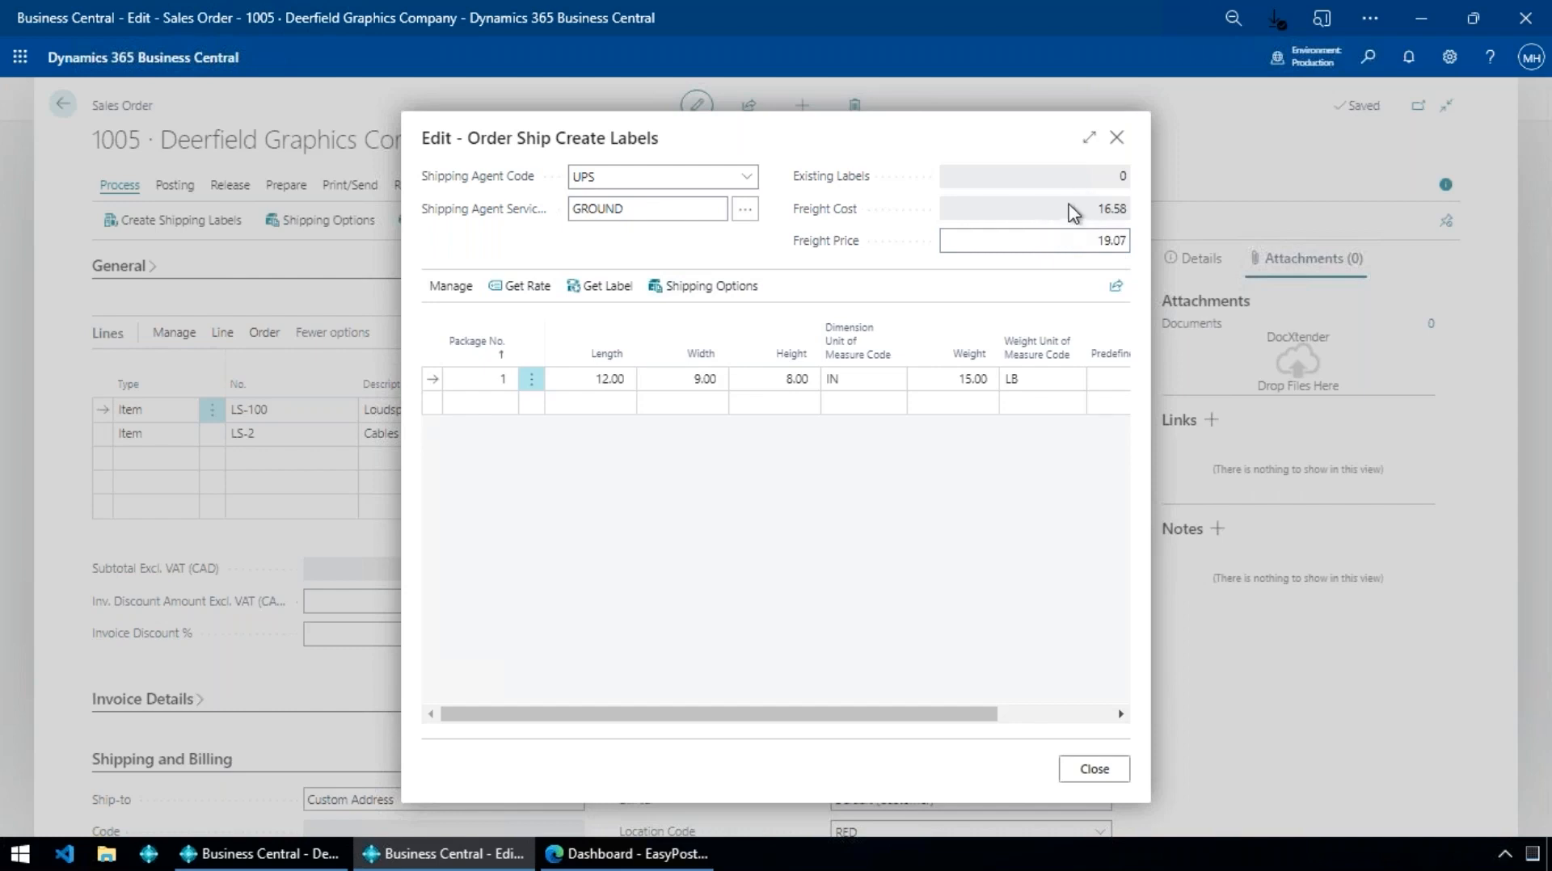
- Add a second package of 8 × 5 × 2 inches weighing 4 LB, and get the rate for both packages
left_click(582, 402)
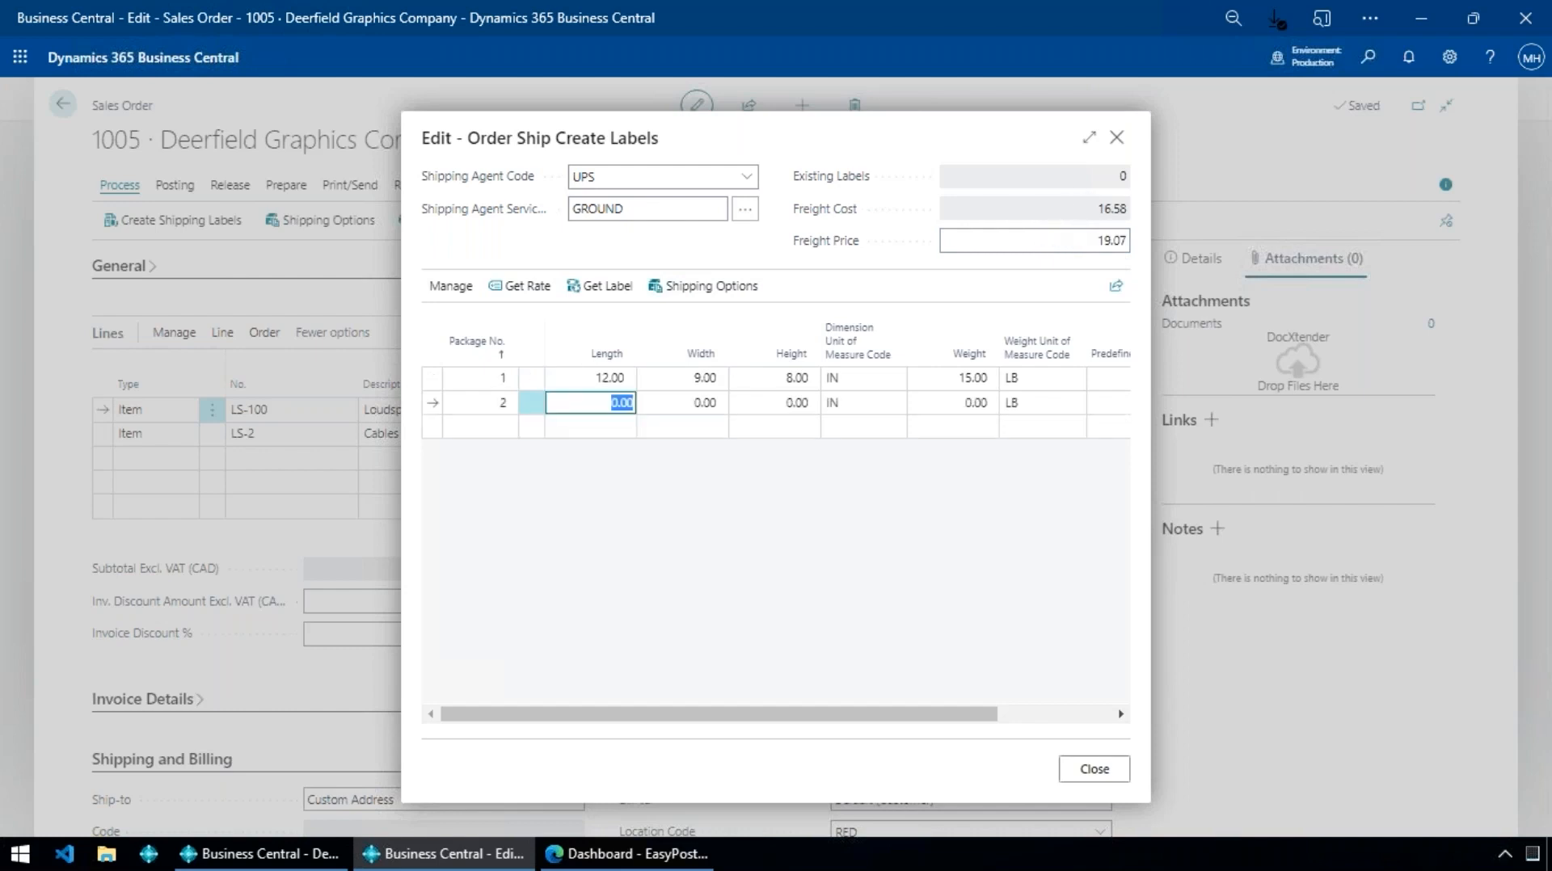
type("8")
key("Tab")
type("5")
key("Tab")
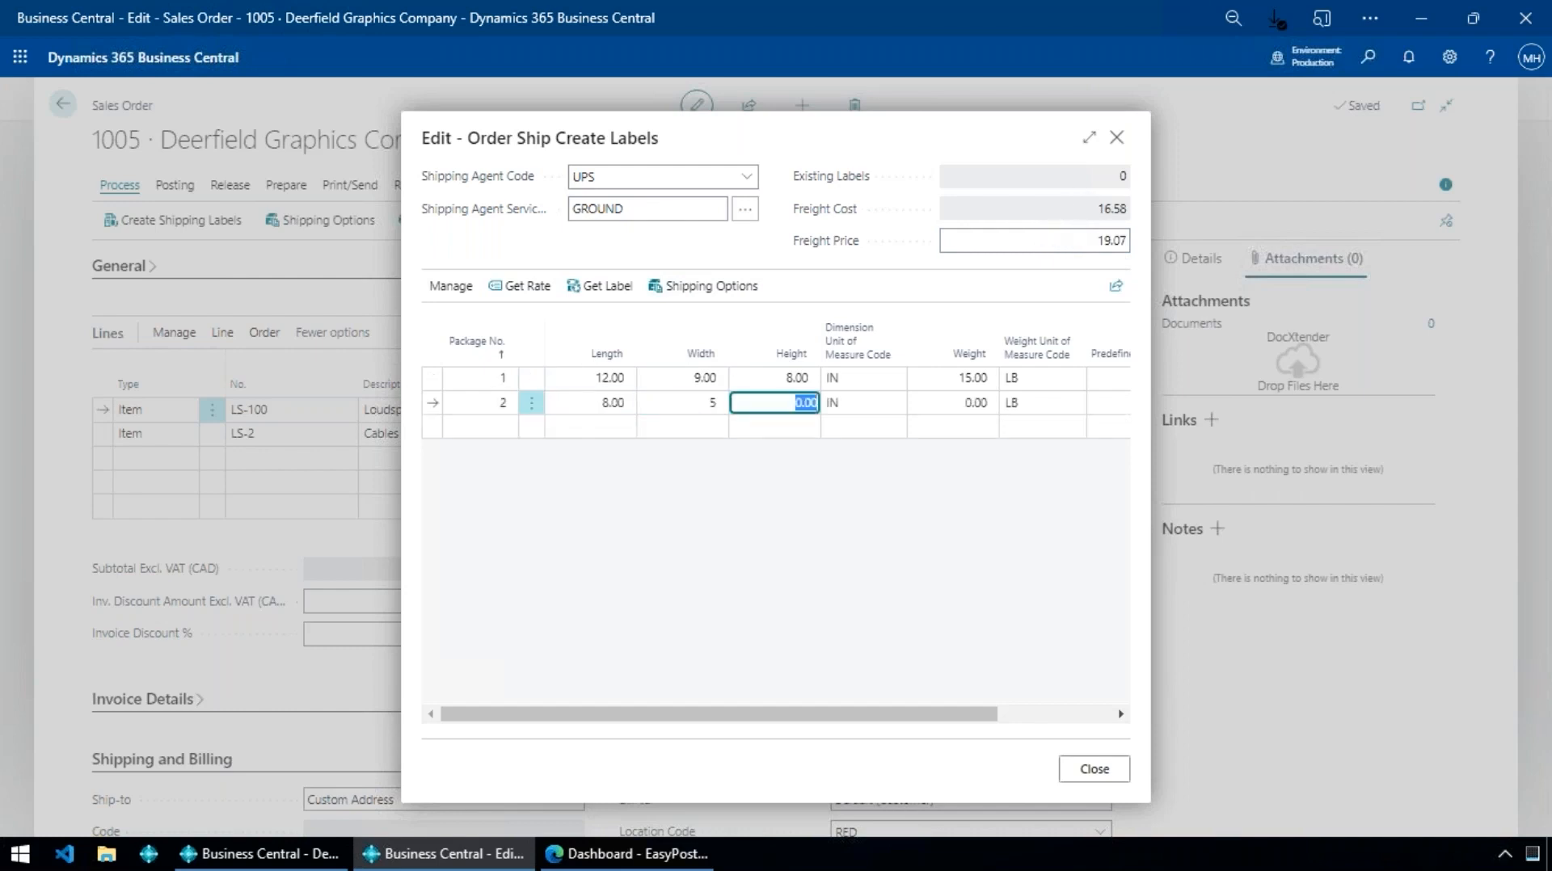
type("2")
key("Tab")
key("Tab")
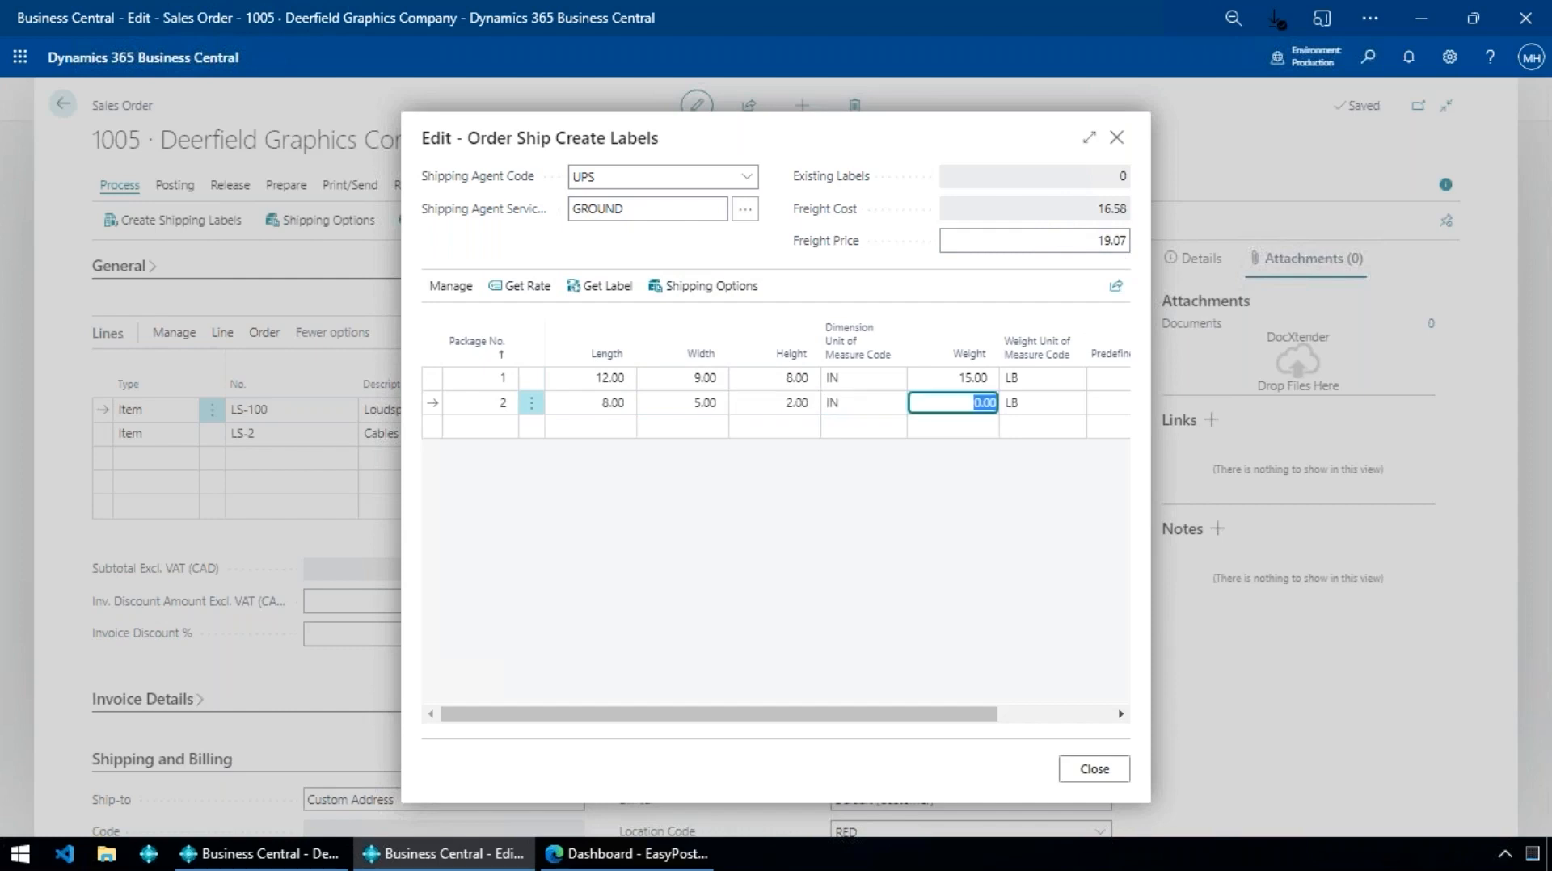
type("4")
key("Up")
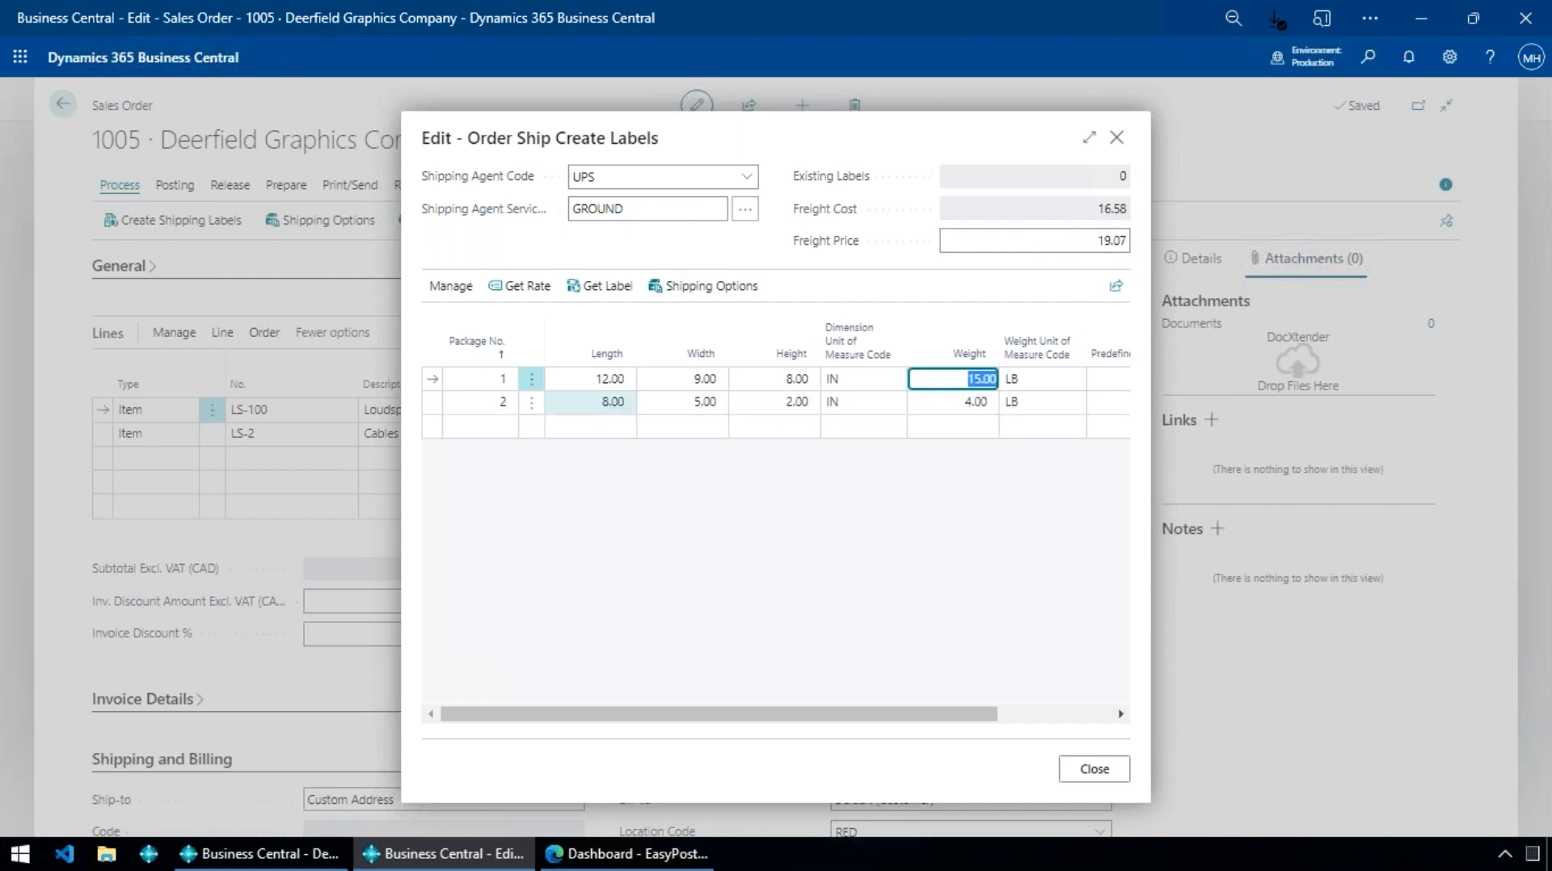
left_click(520, 285)
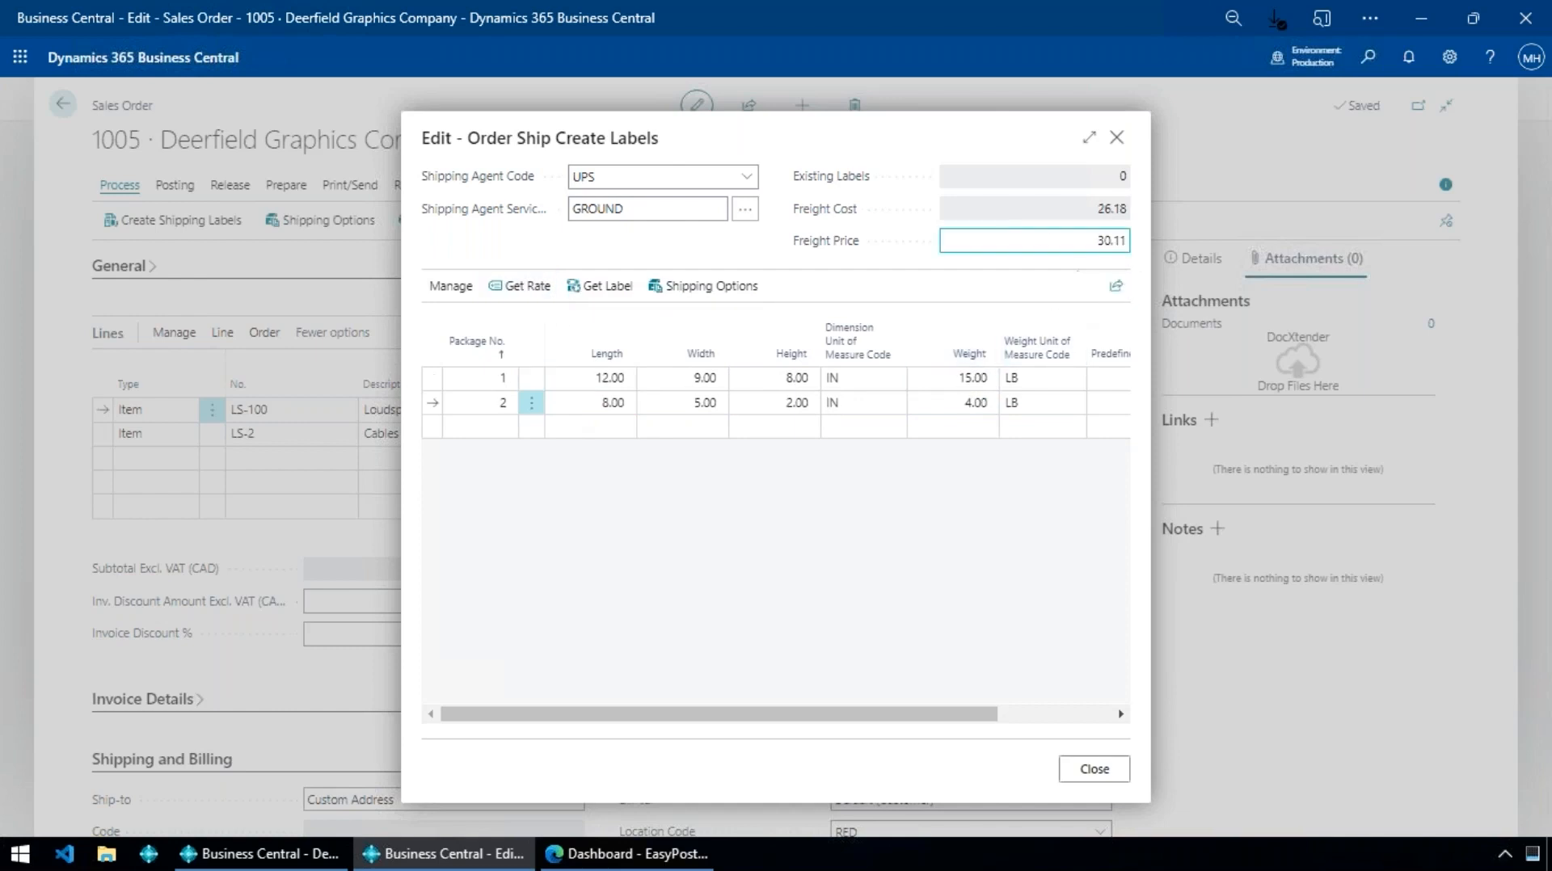
- Override the freight price with 39.99
left_click(1050, 239)
type("39.99")
key("Tab")
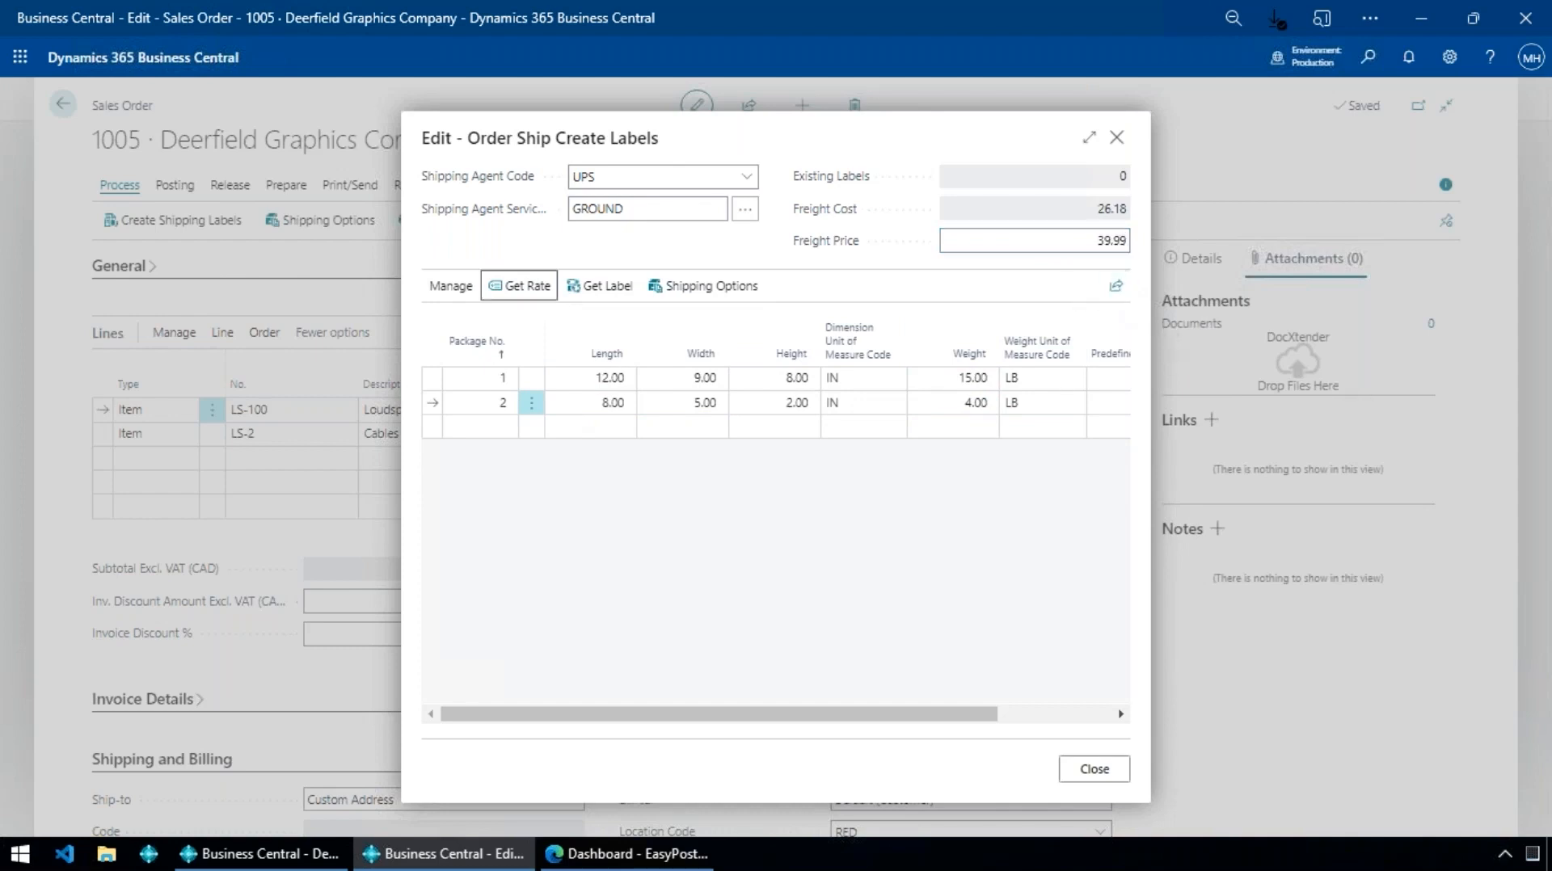
left_click(605, 386)
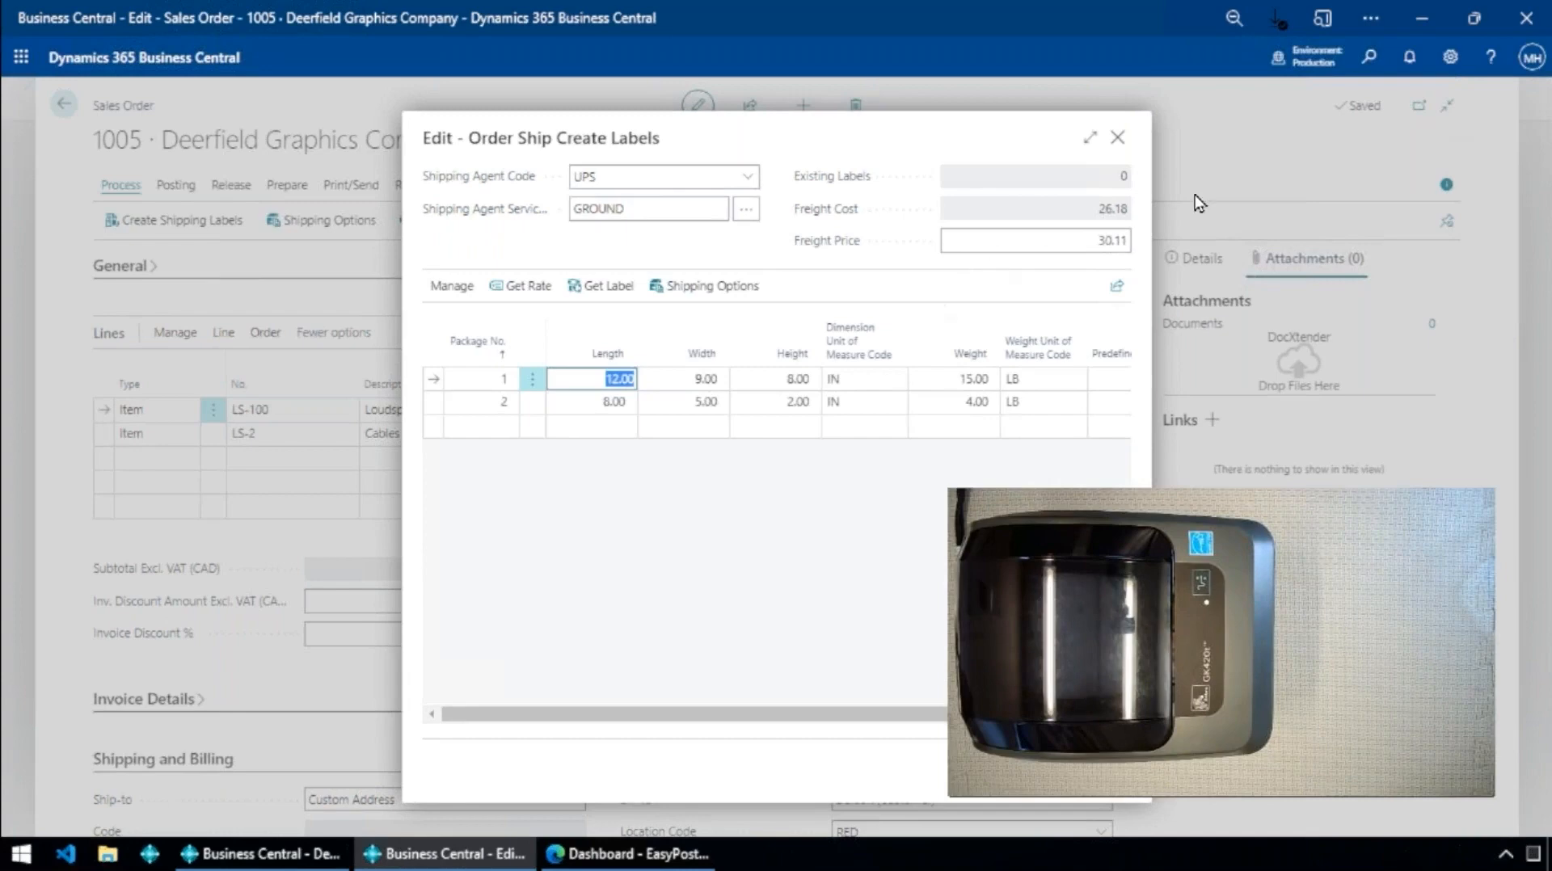
- Take the remote desktop session out of full screen and get the shipping labels for both packages
mouse_move(761, 3)
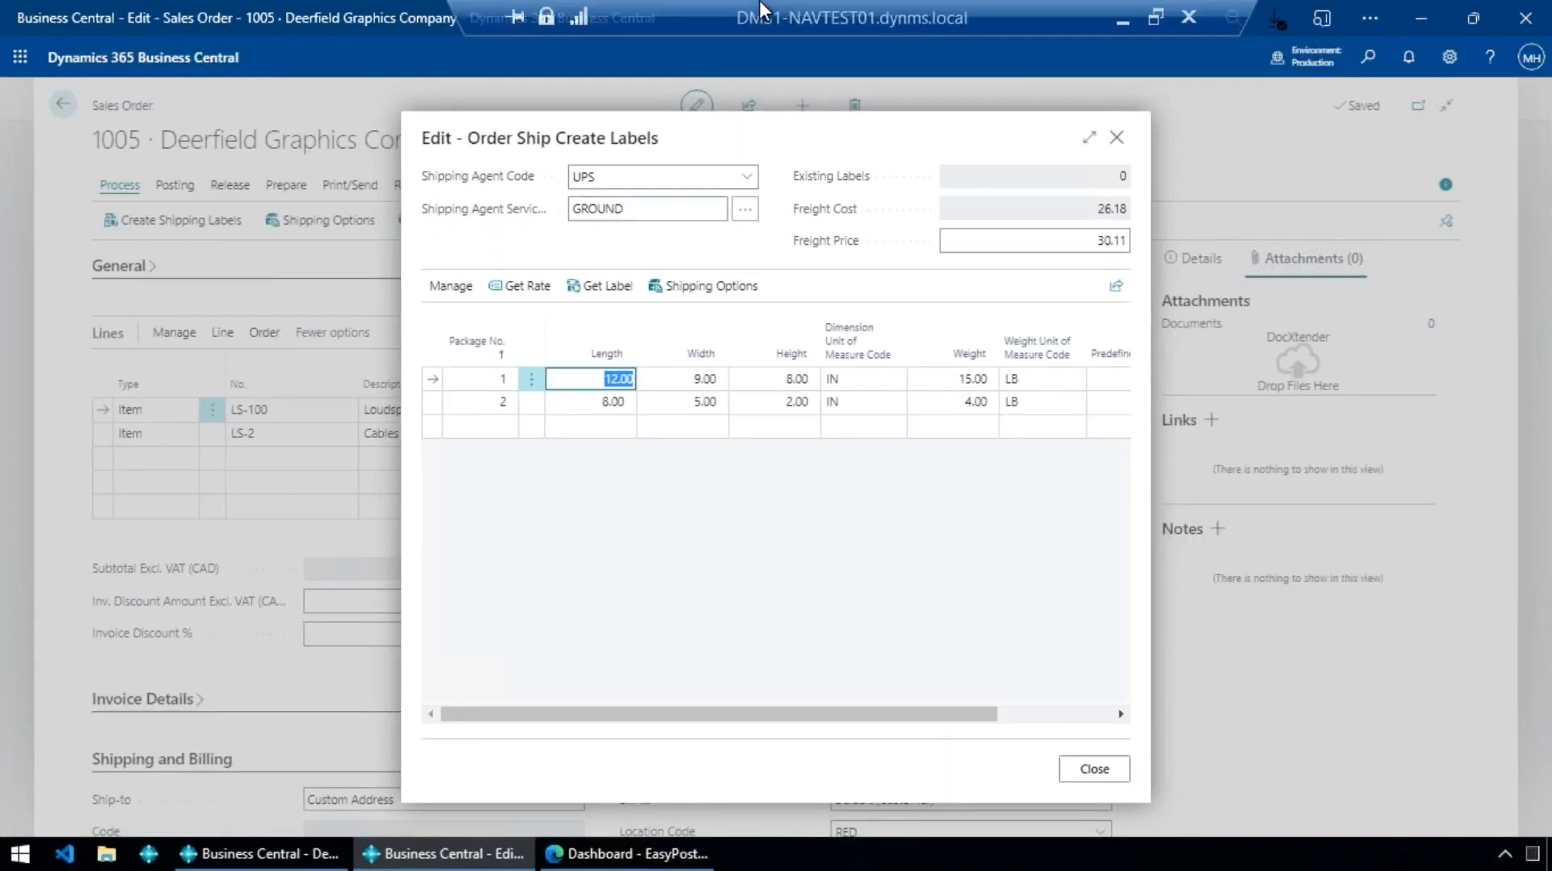
left_click(1162, 15)
key("super+shift+Left")
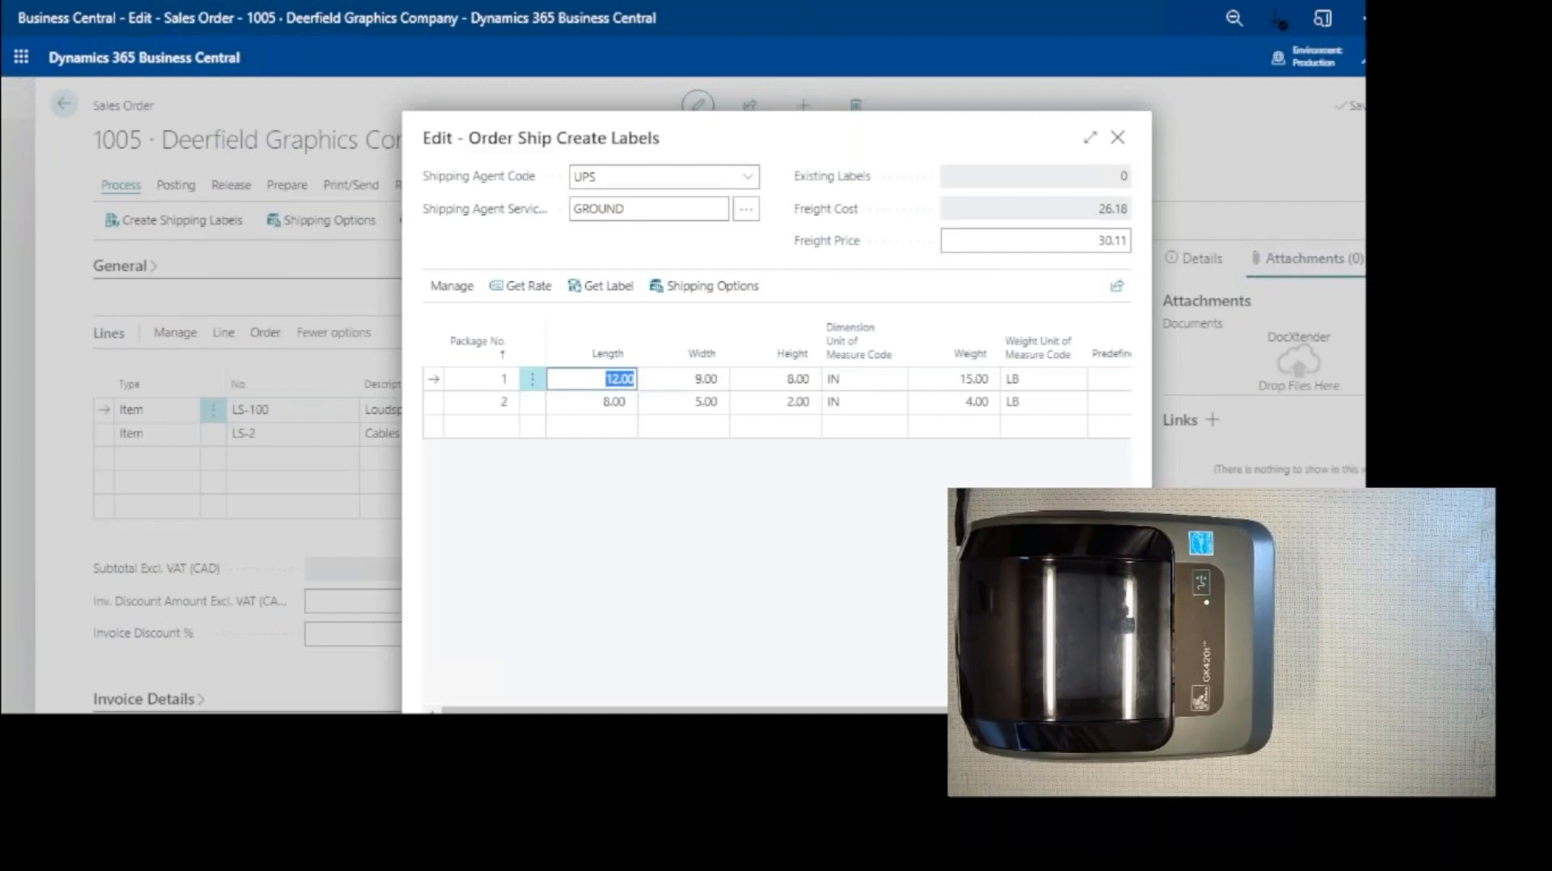
key("super+Up")
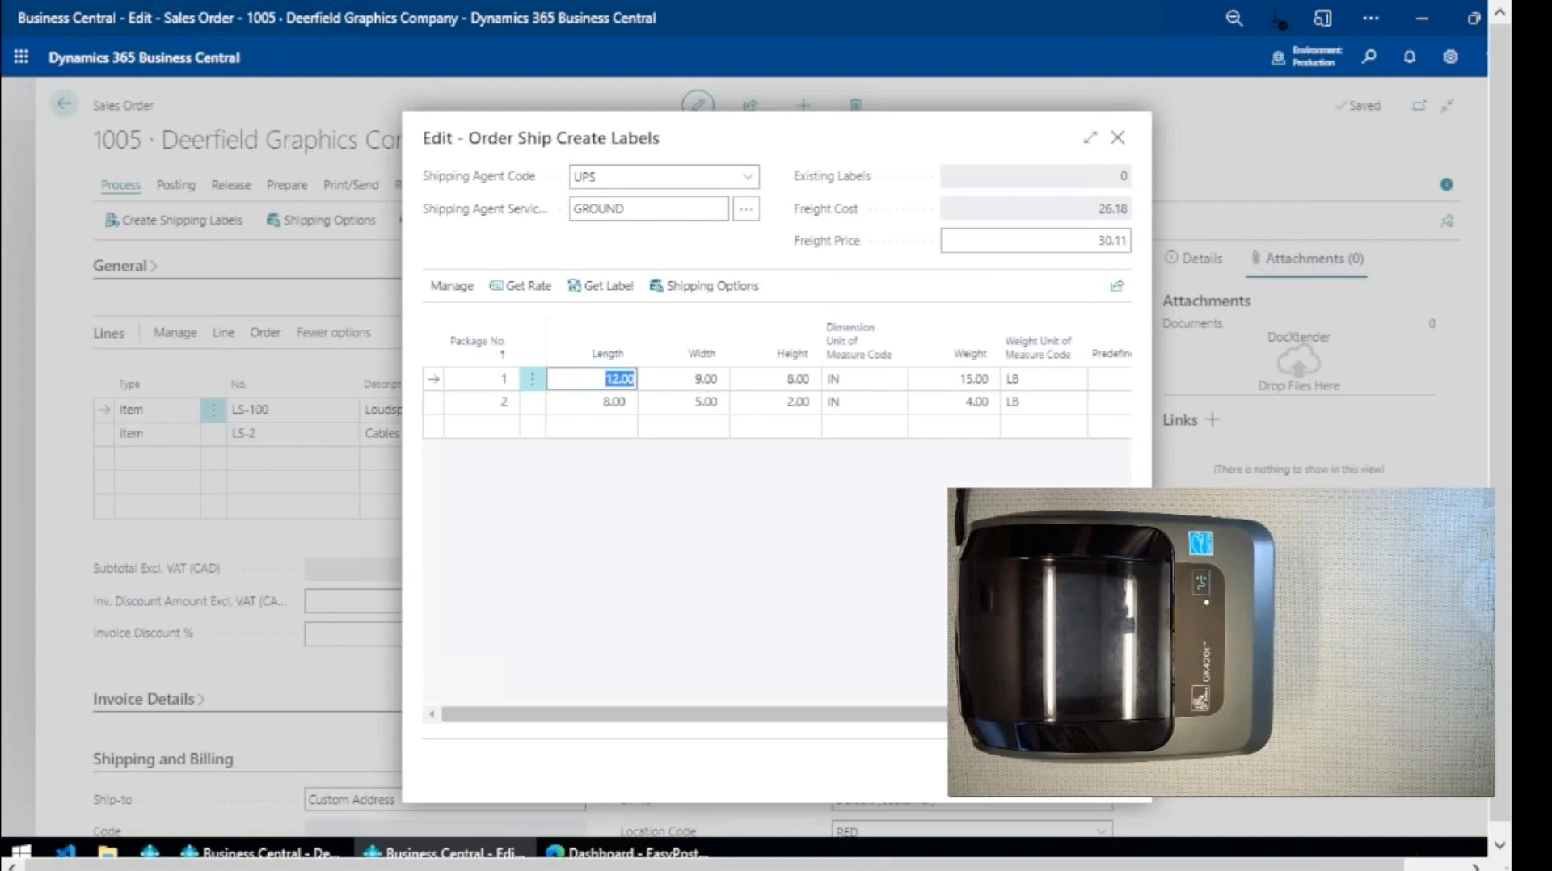
left_click(609, 290)
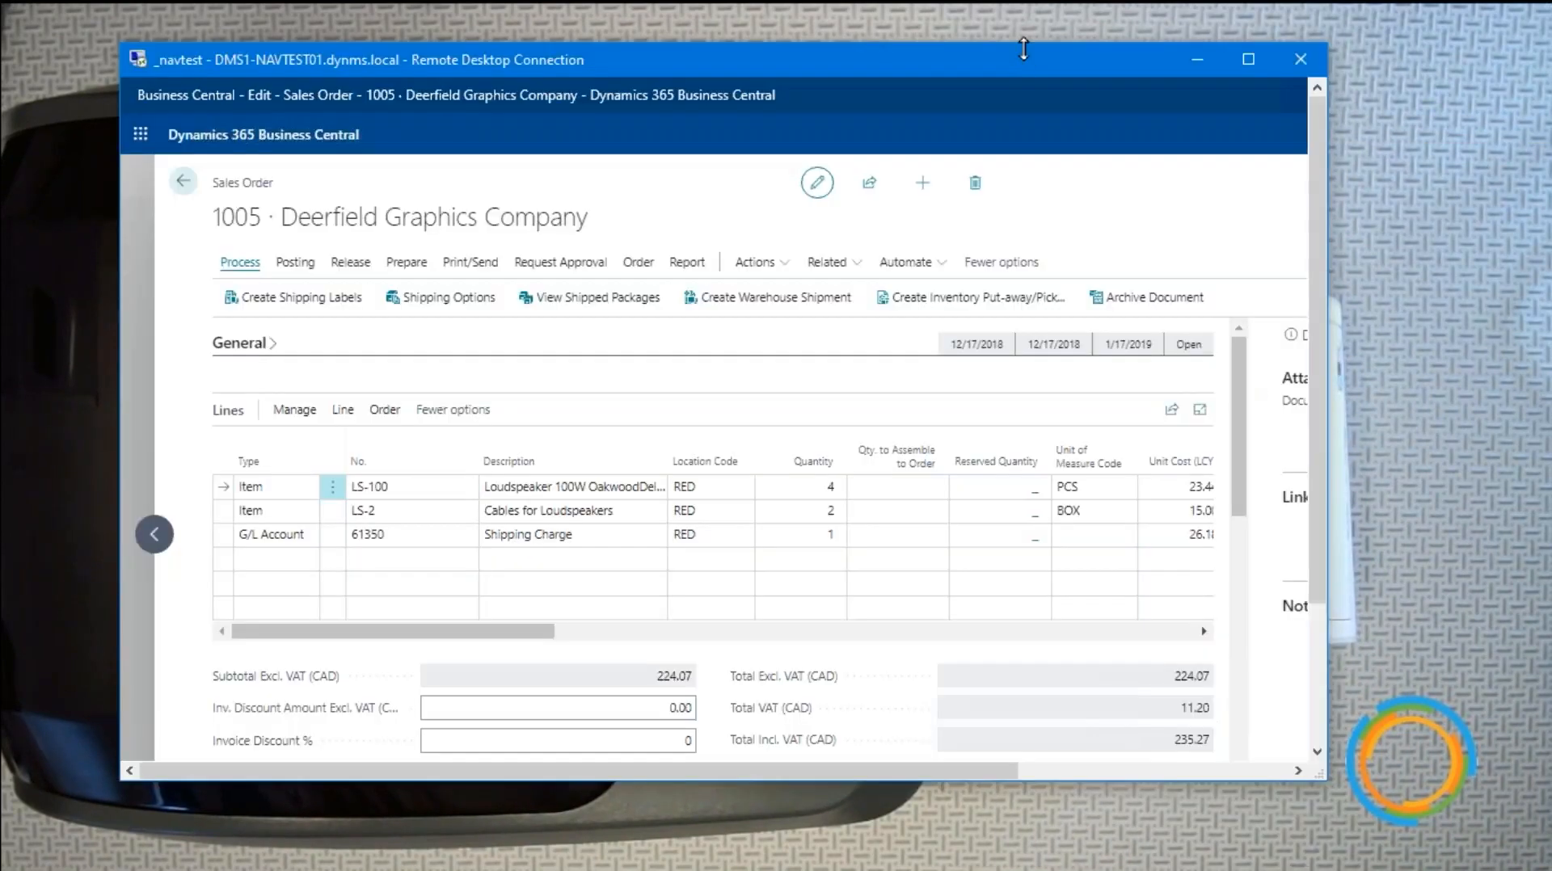
- Return the remote session to full screen and examine the Shipping Charge line's unit cost and unit price on the sales order
double_click(1023, 50)
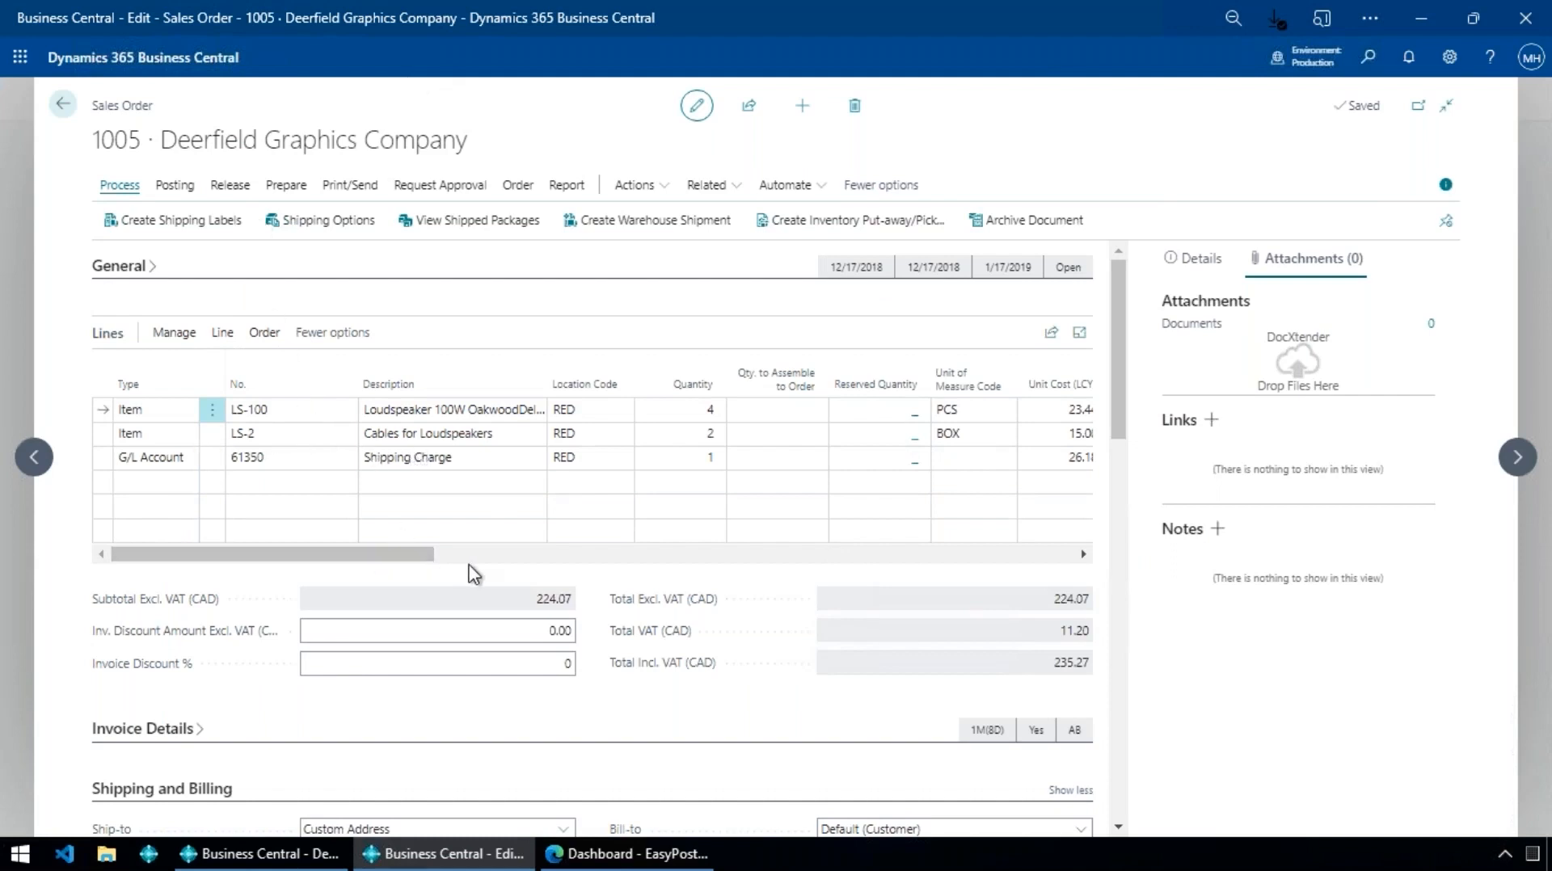
scroll(485, 571, "right", 5)
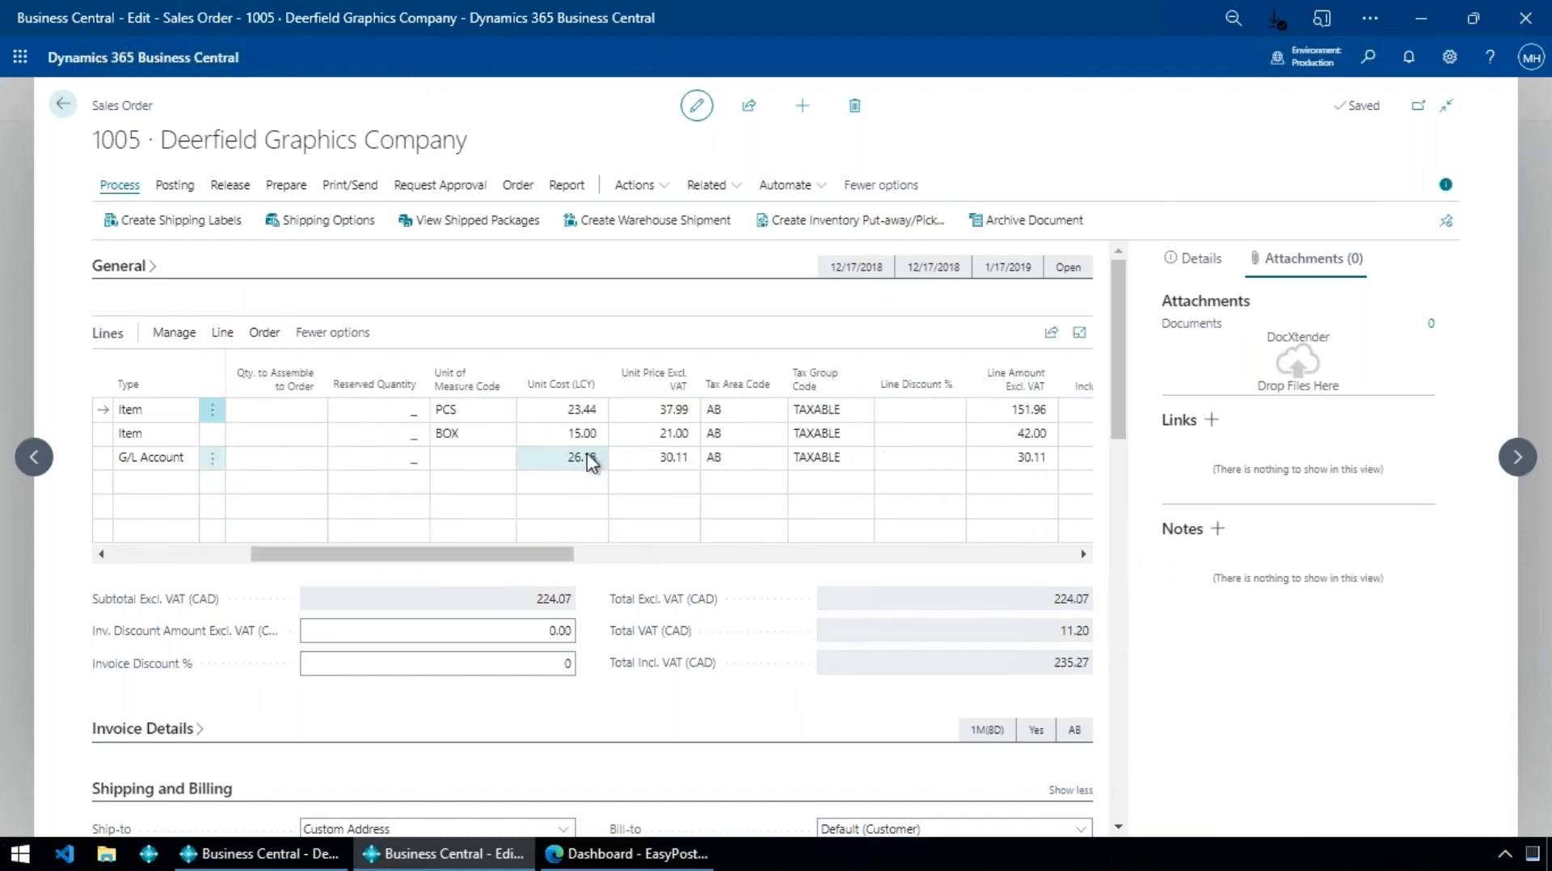
left_click(665, 459)
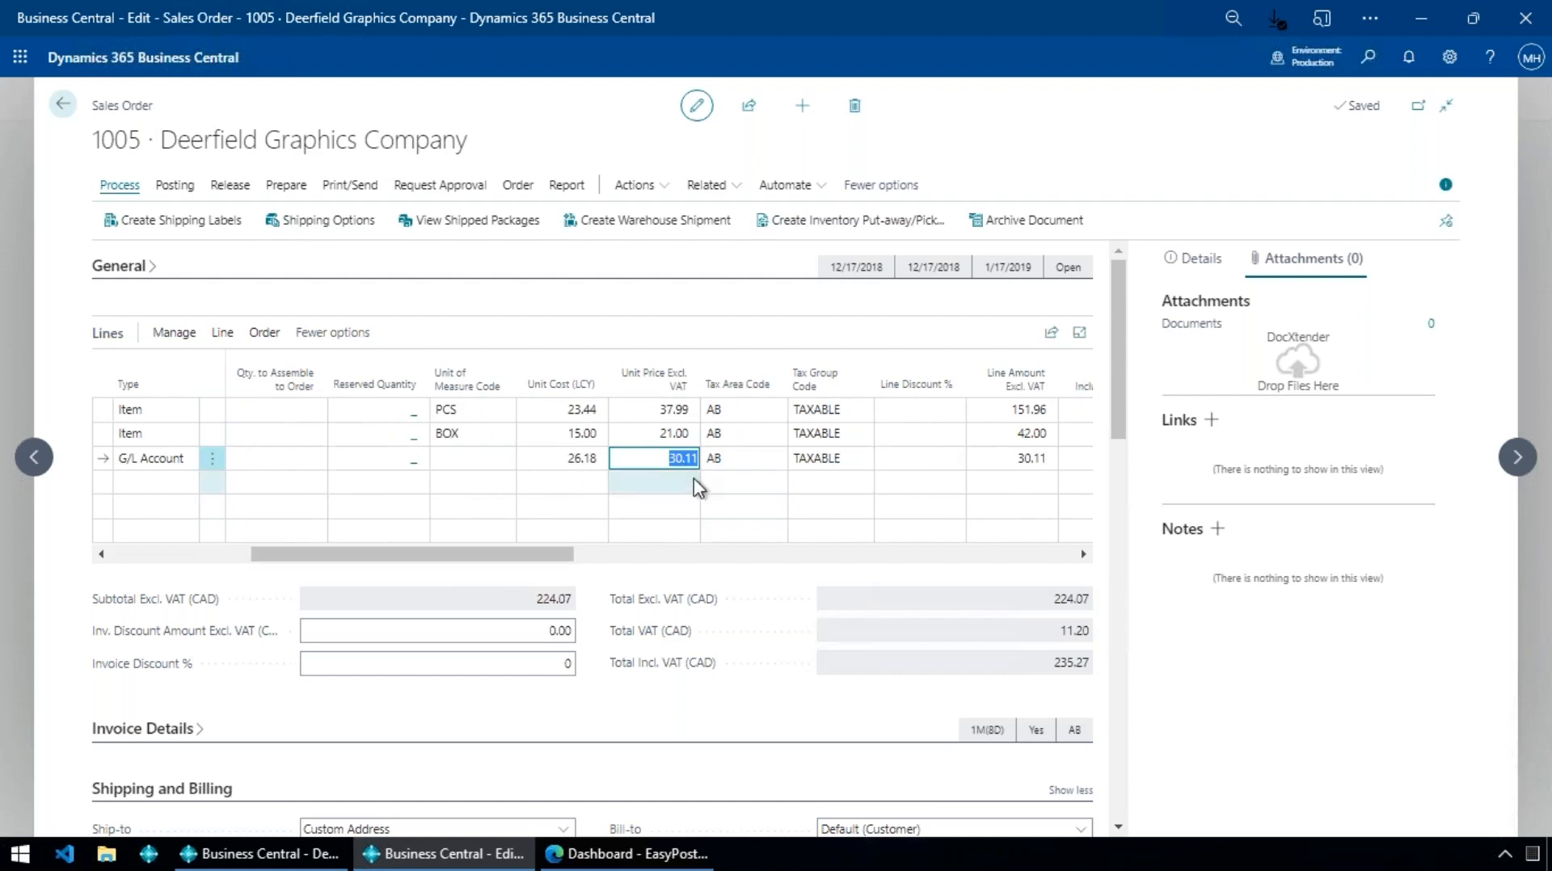
left_click(607, 460)
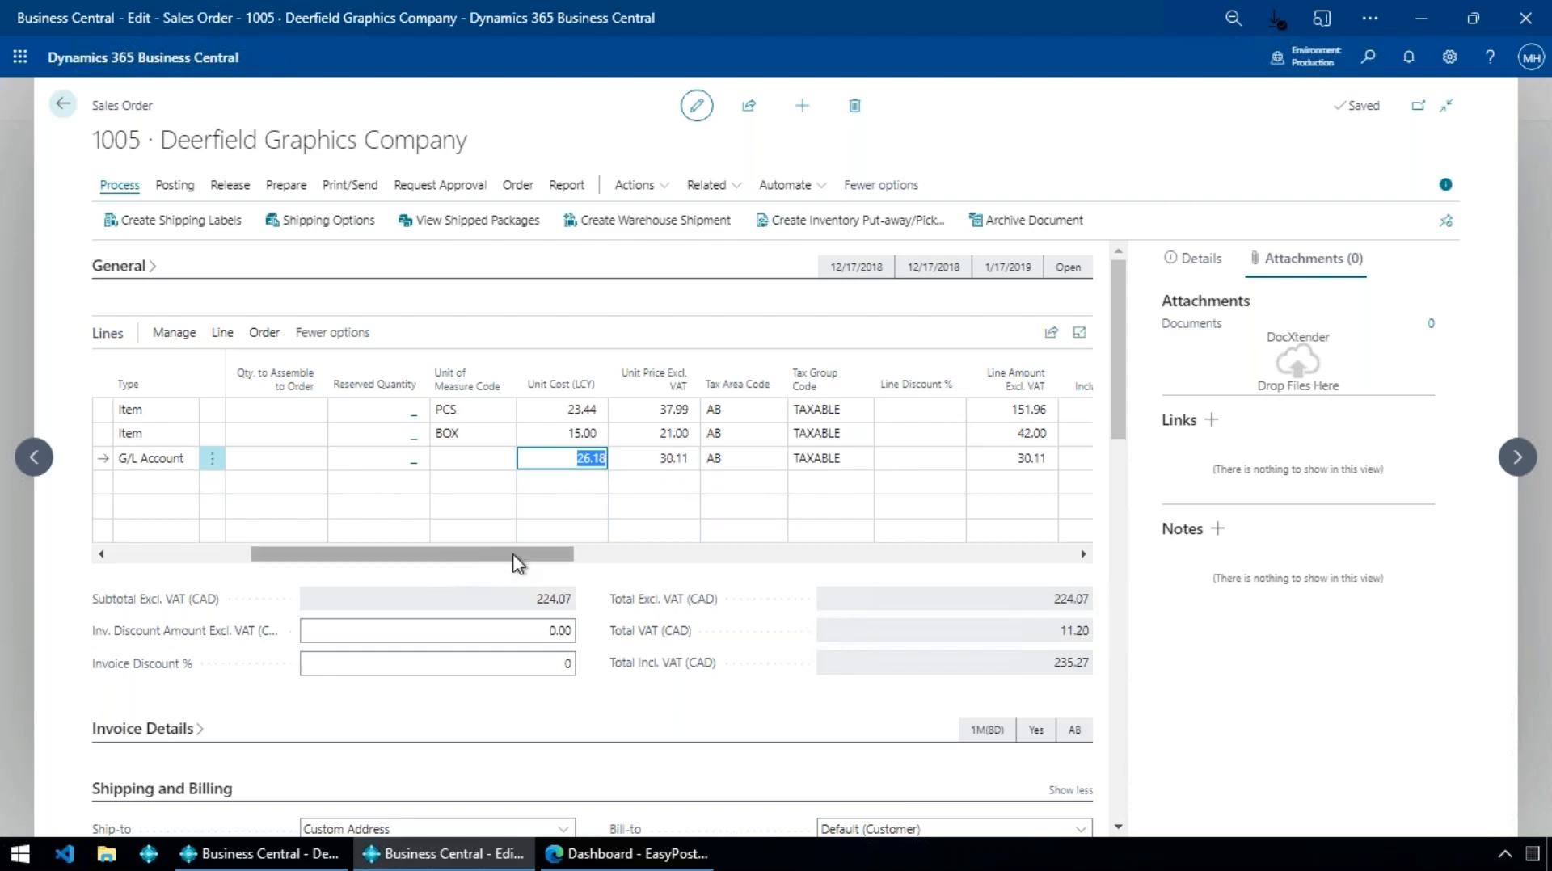
- Examine the package tracking number and the shipment method's agent and agent service in the order's shipping details
scroll(578, 603, "down", 2)
scroll(584, 599, "down", 4)
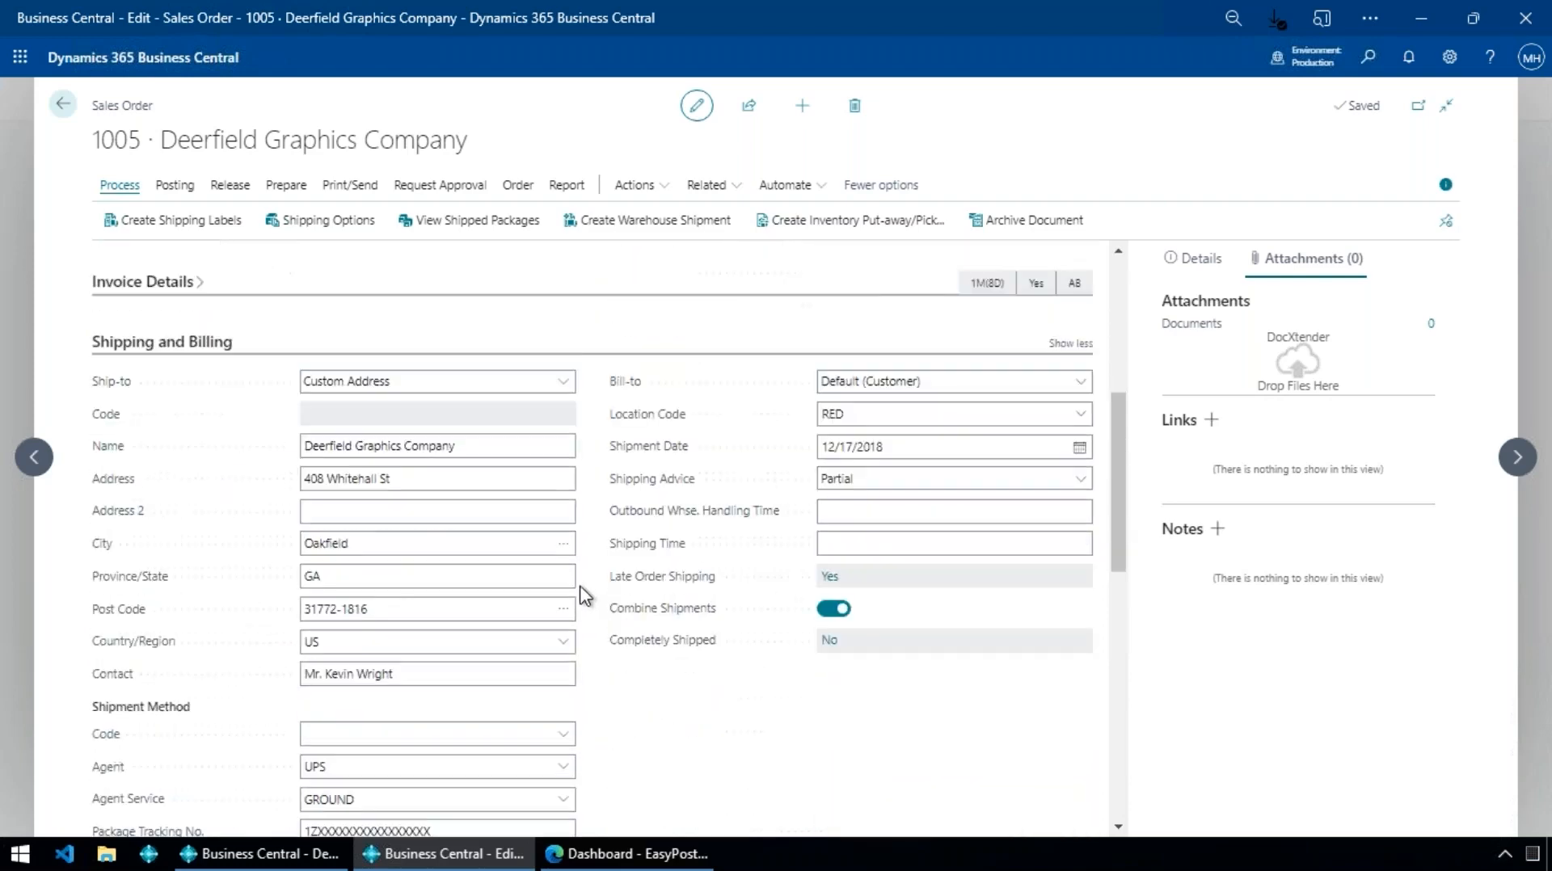
left_click(481, 739)
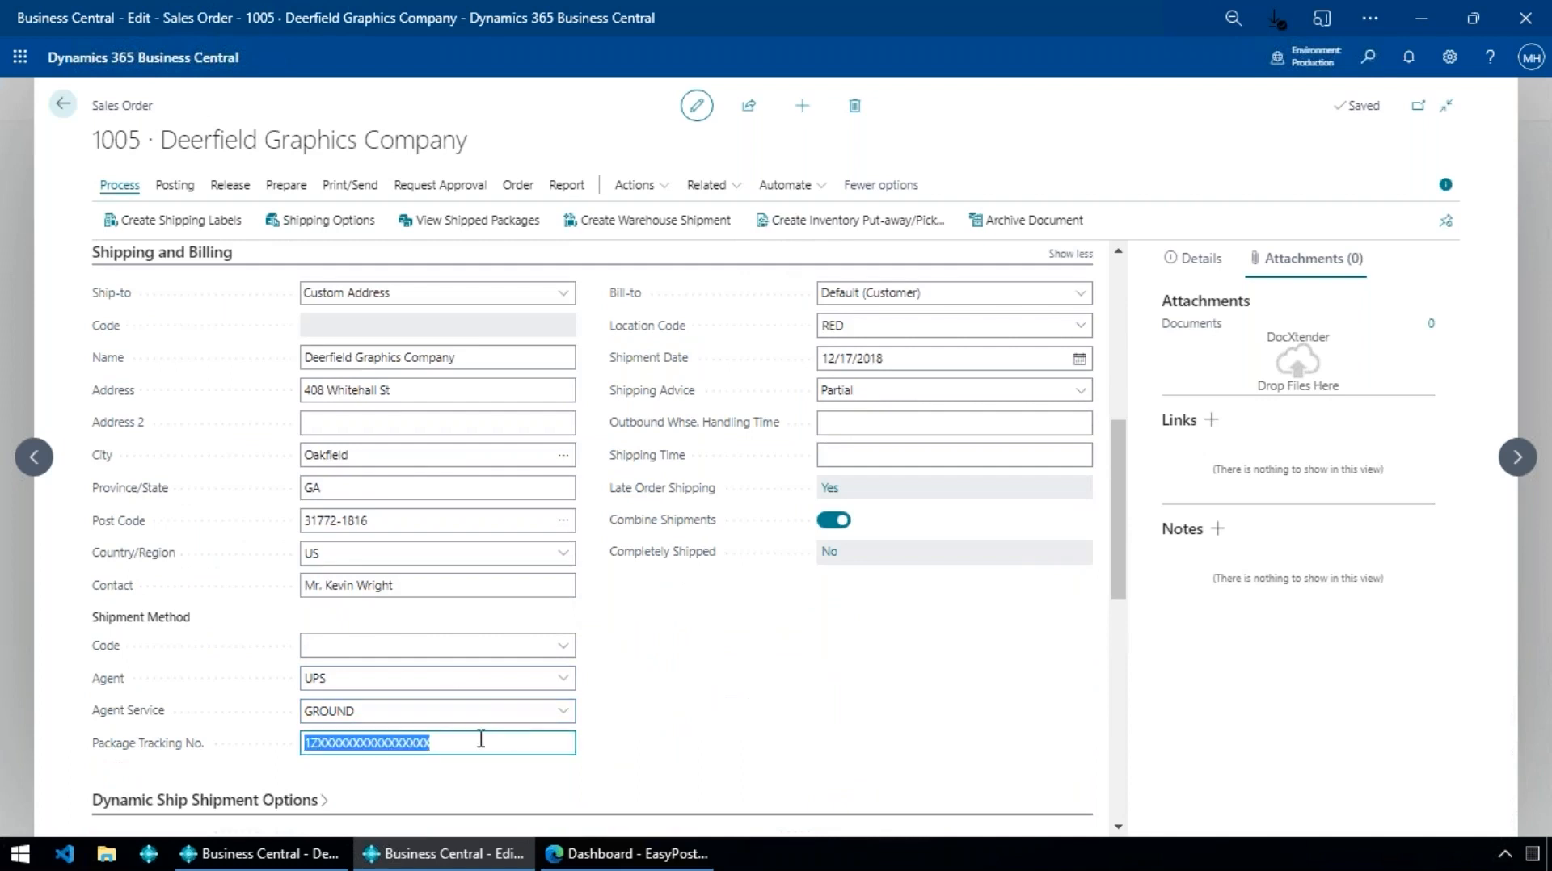
left_click(436, 741)
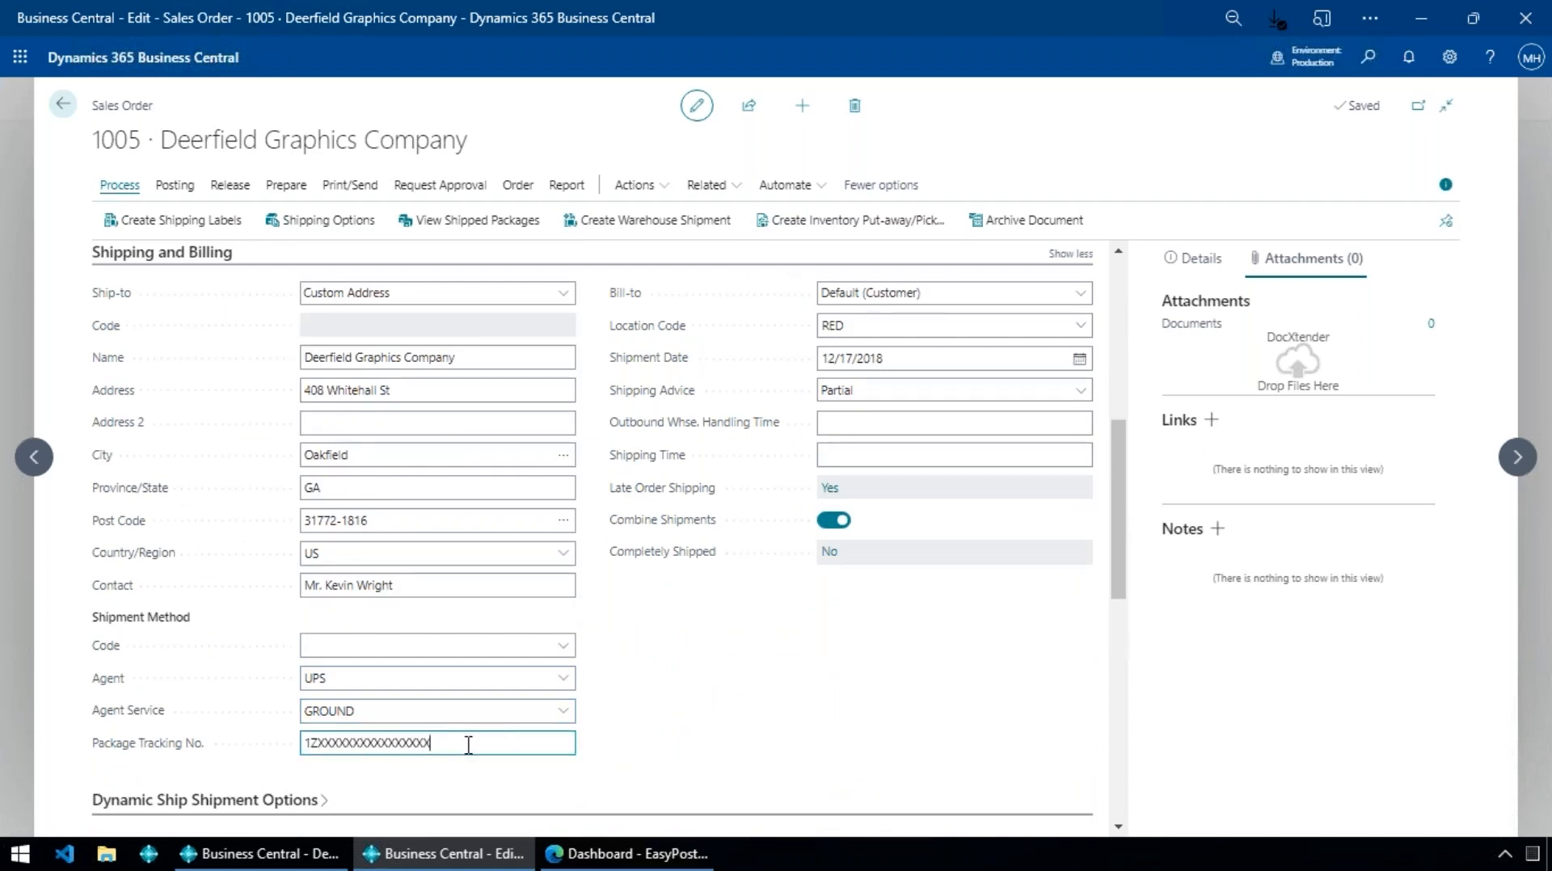
scroll(466, 740, "up", 1)
left_click(1064, 539)
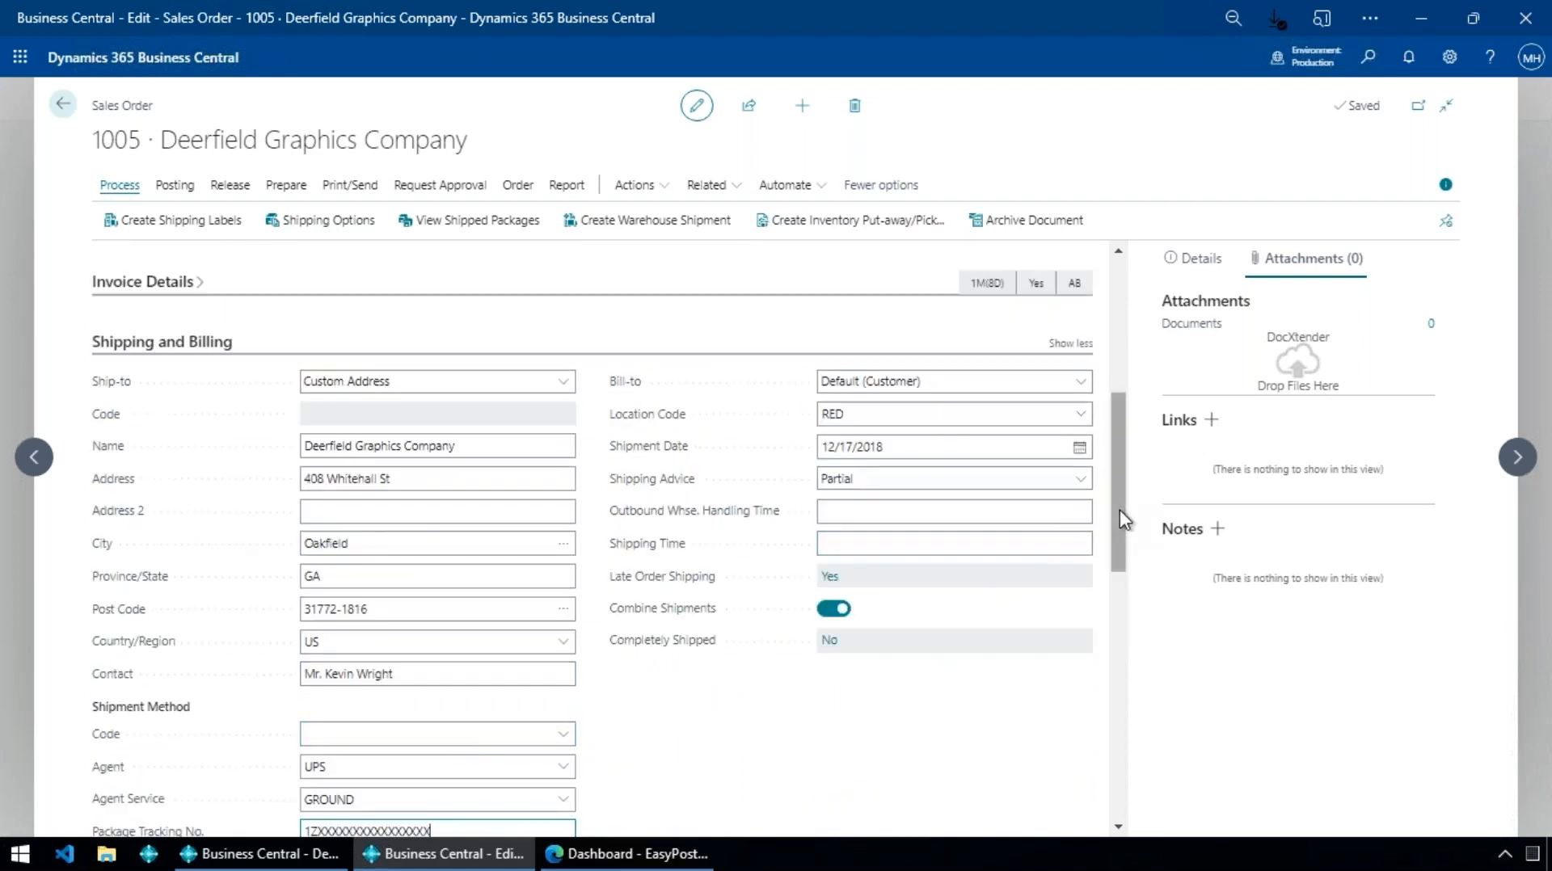
left_click_drag(1119, 509, 1119, 518)
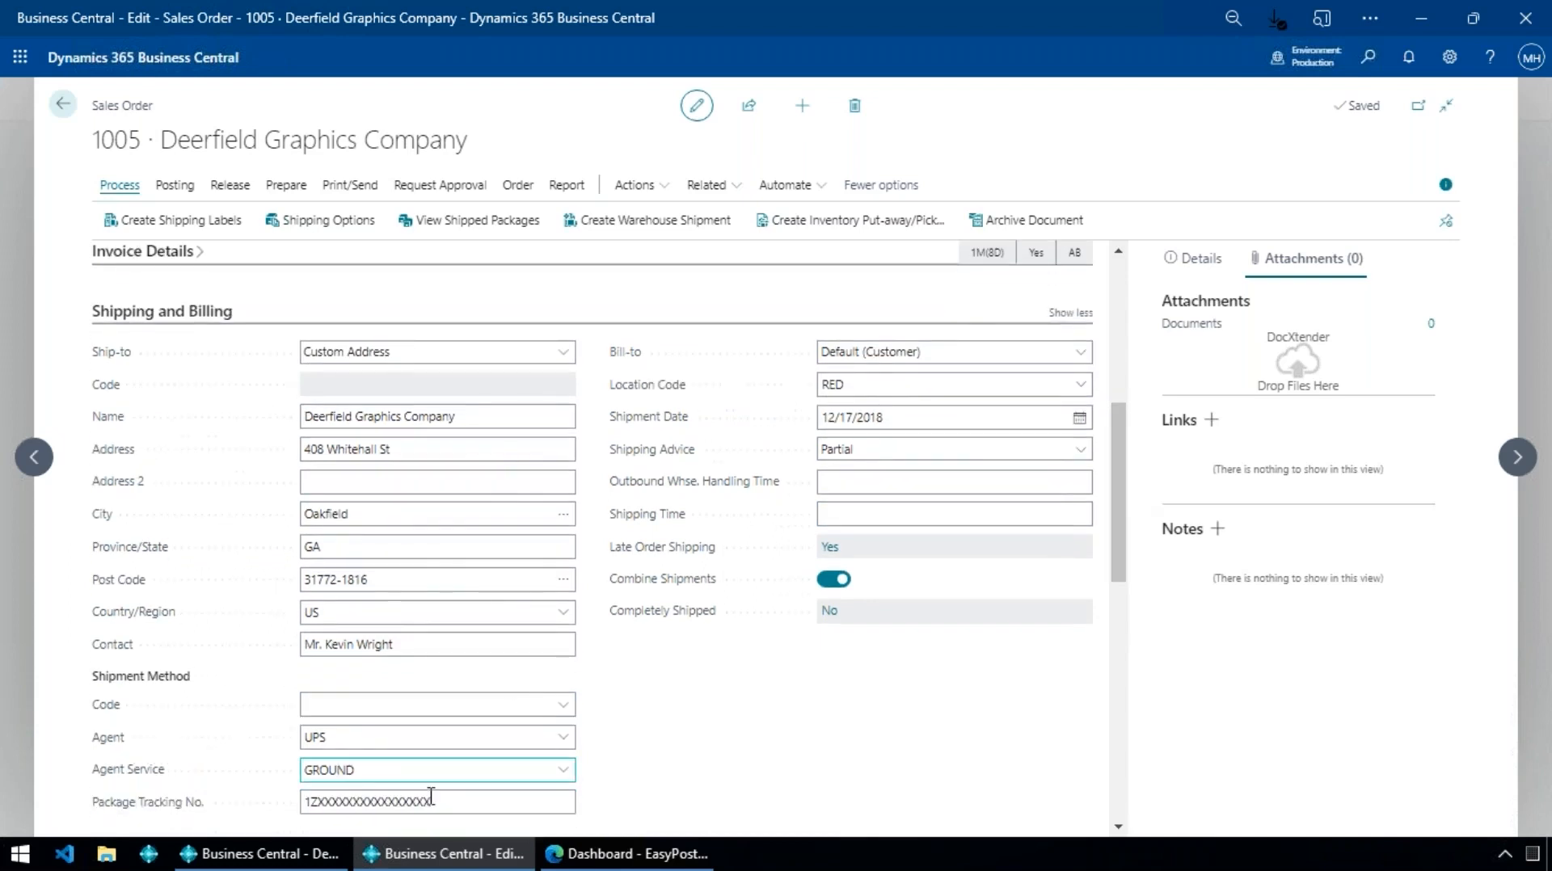
left_click(496, 800)
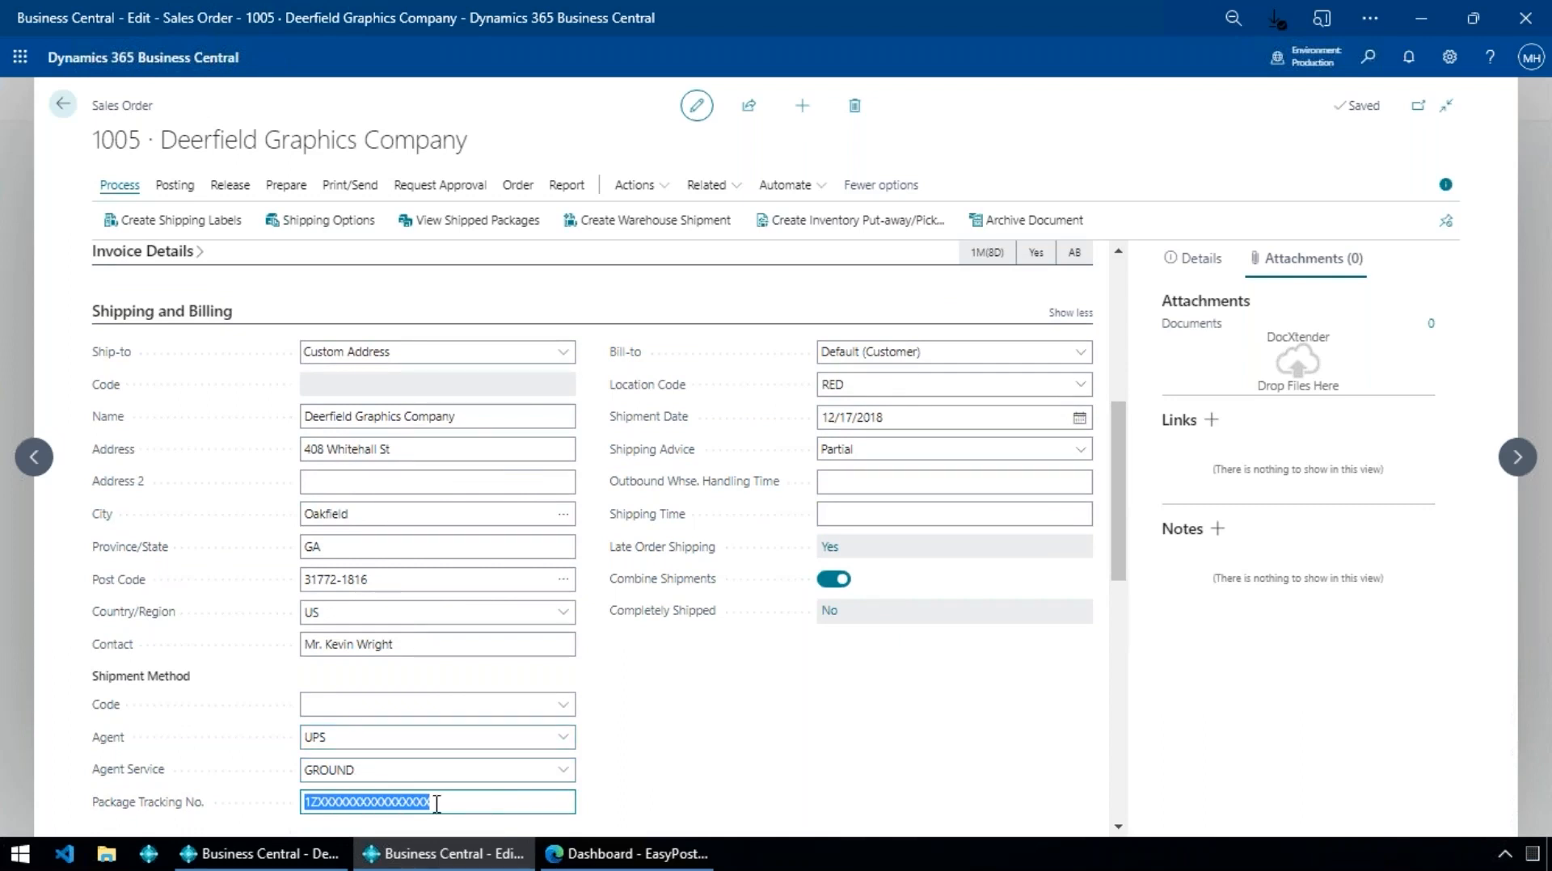
left_click(560, 744)
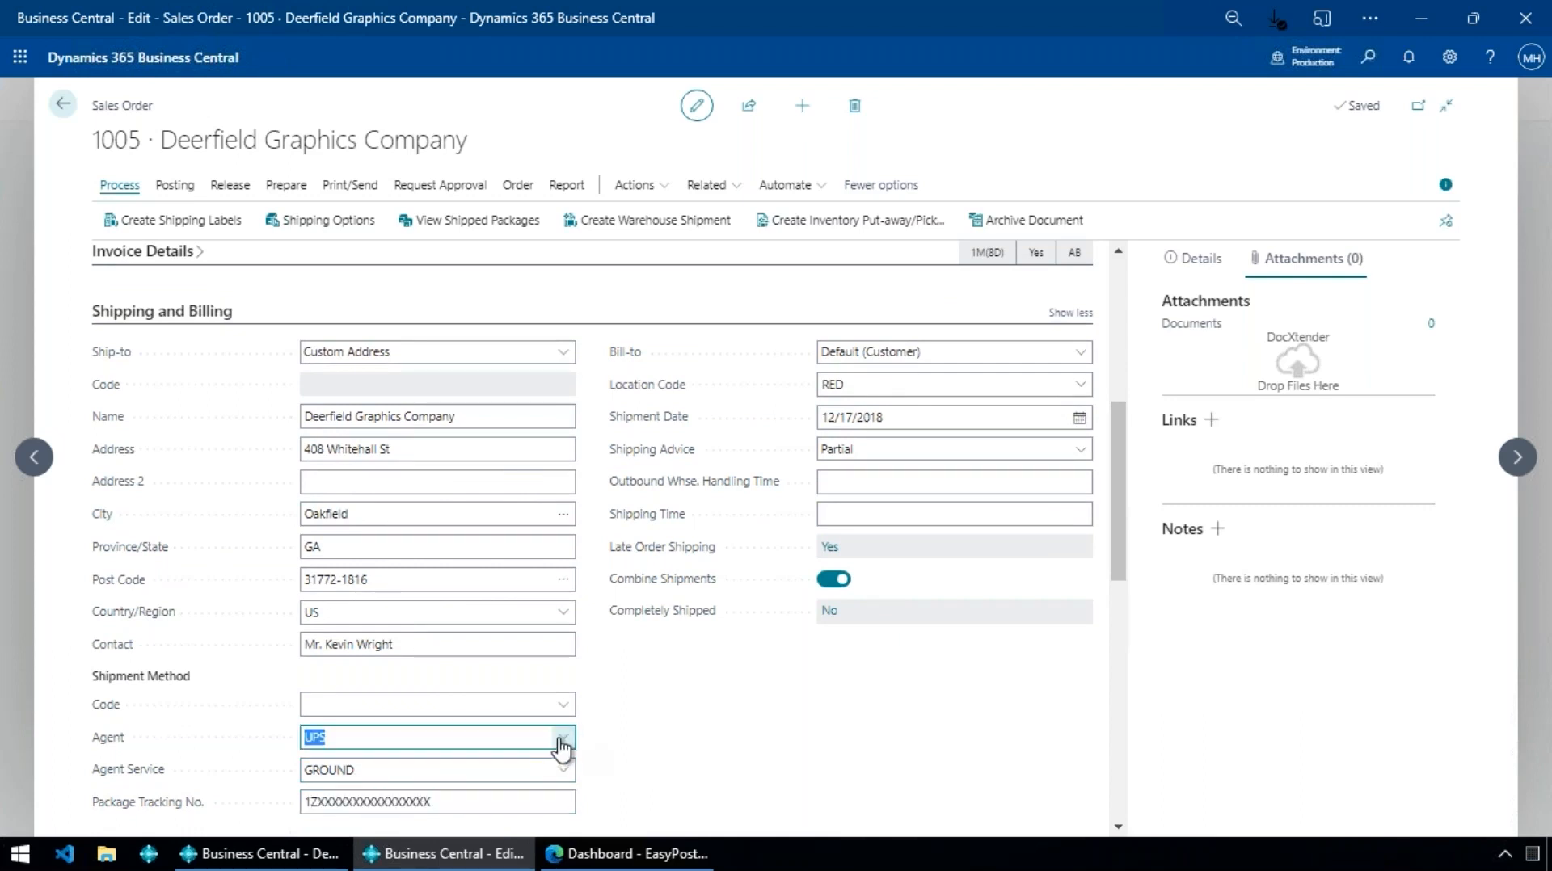
- Examine the package tracking URLs in the full list of shipping agents, keeping UPS as the order's agent
left_click(562, 738)
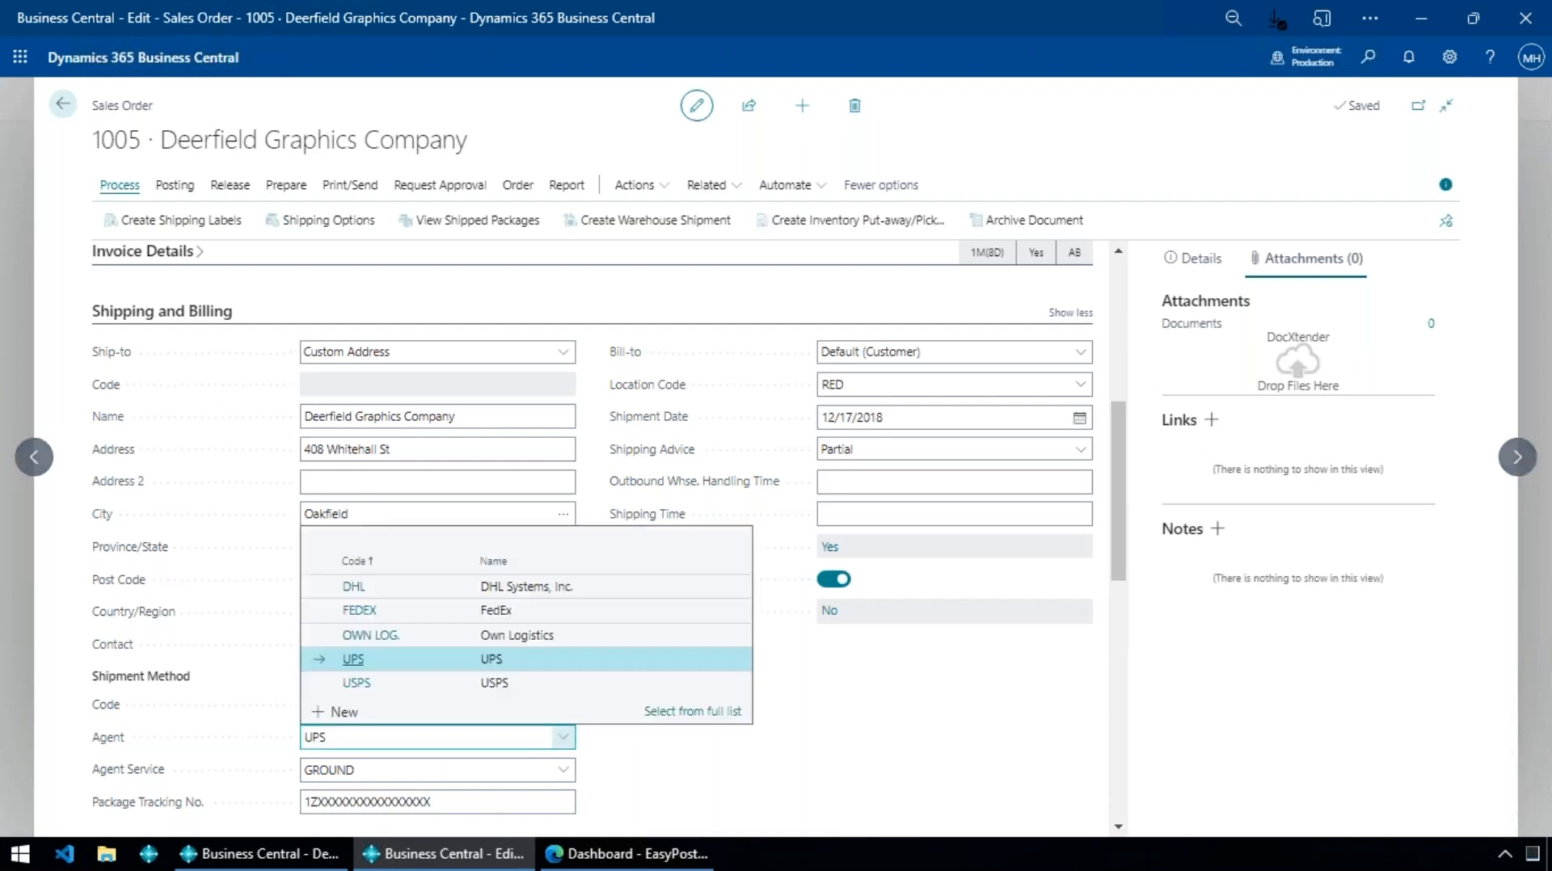
left_click(693, 712)
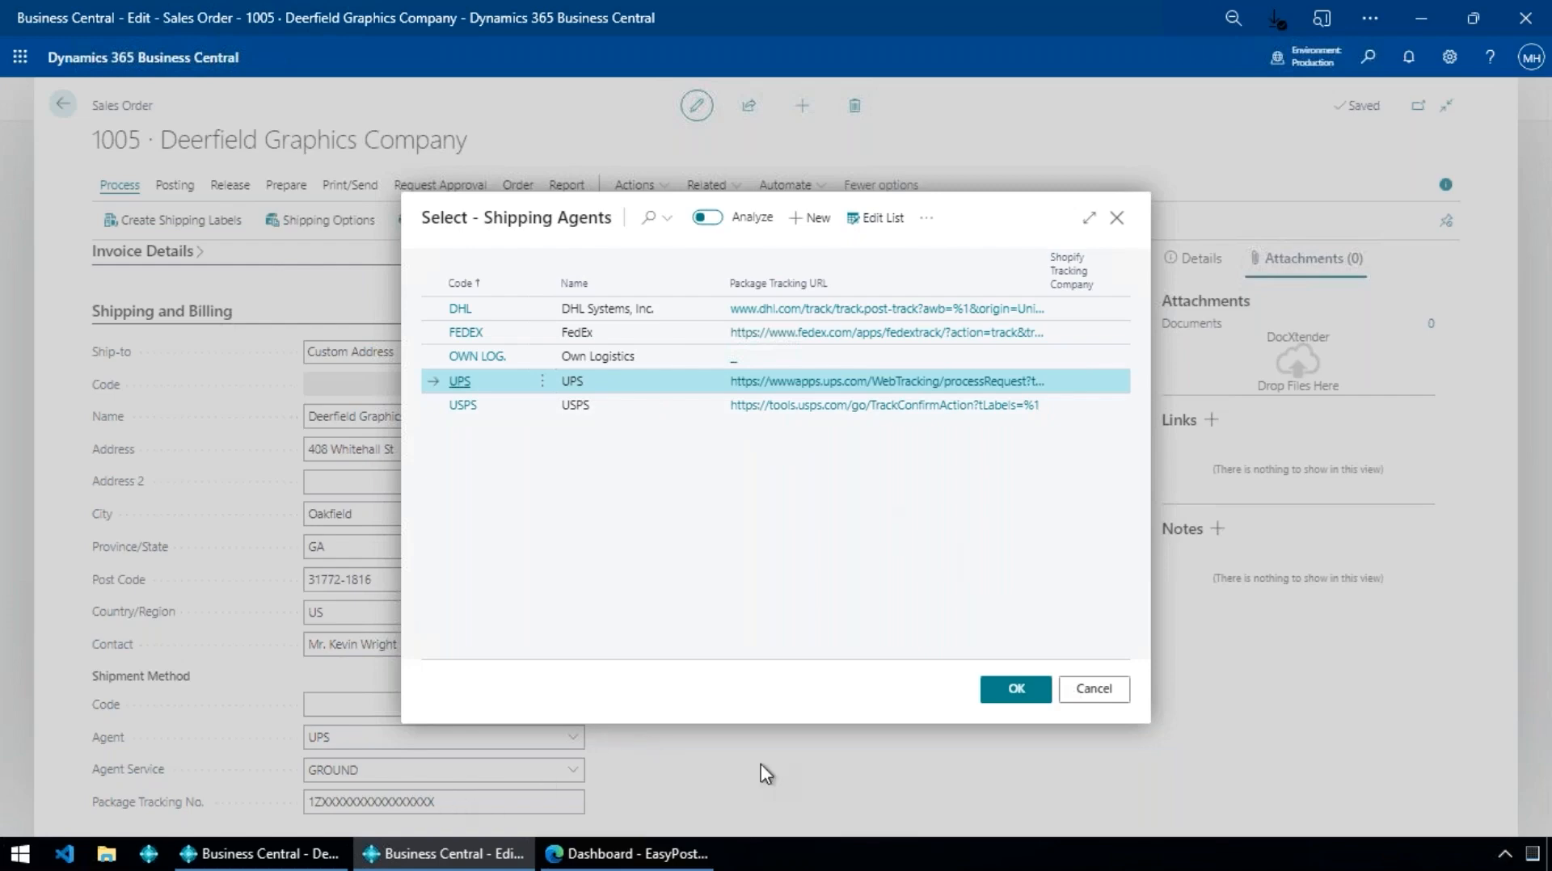
left_click(1094, 689)
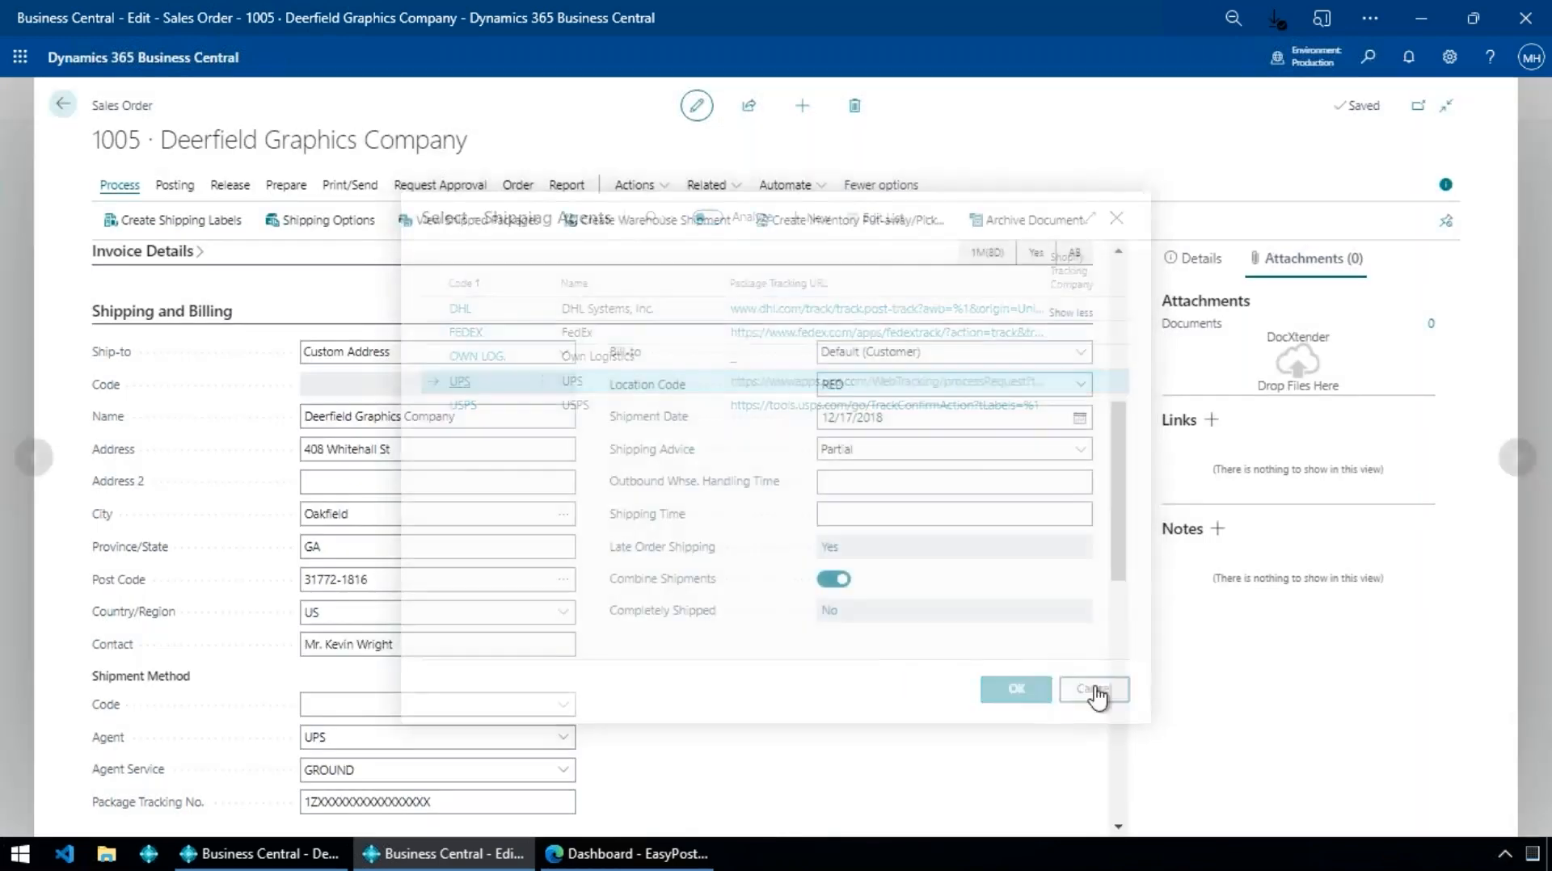
- Examine the Shipping Charge line among the sales order lines
scroll(751, 609, "up", 6)
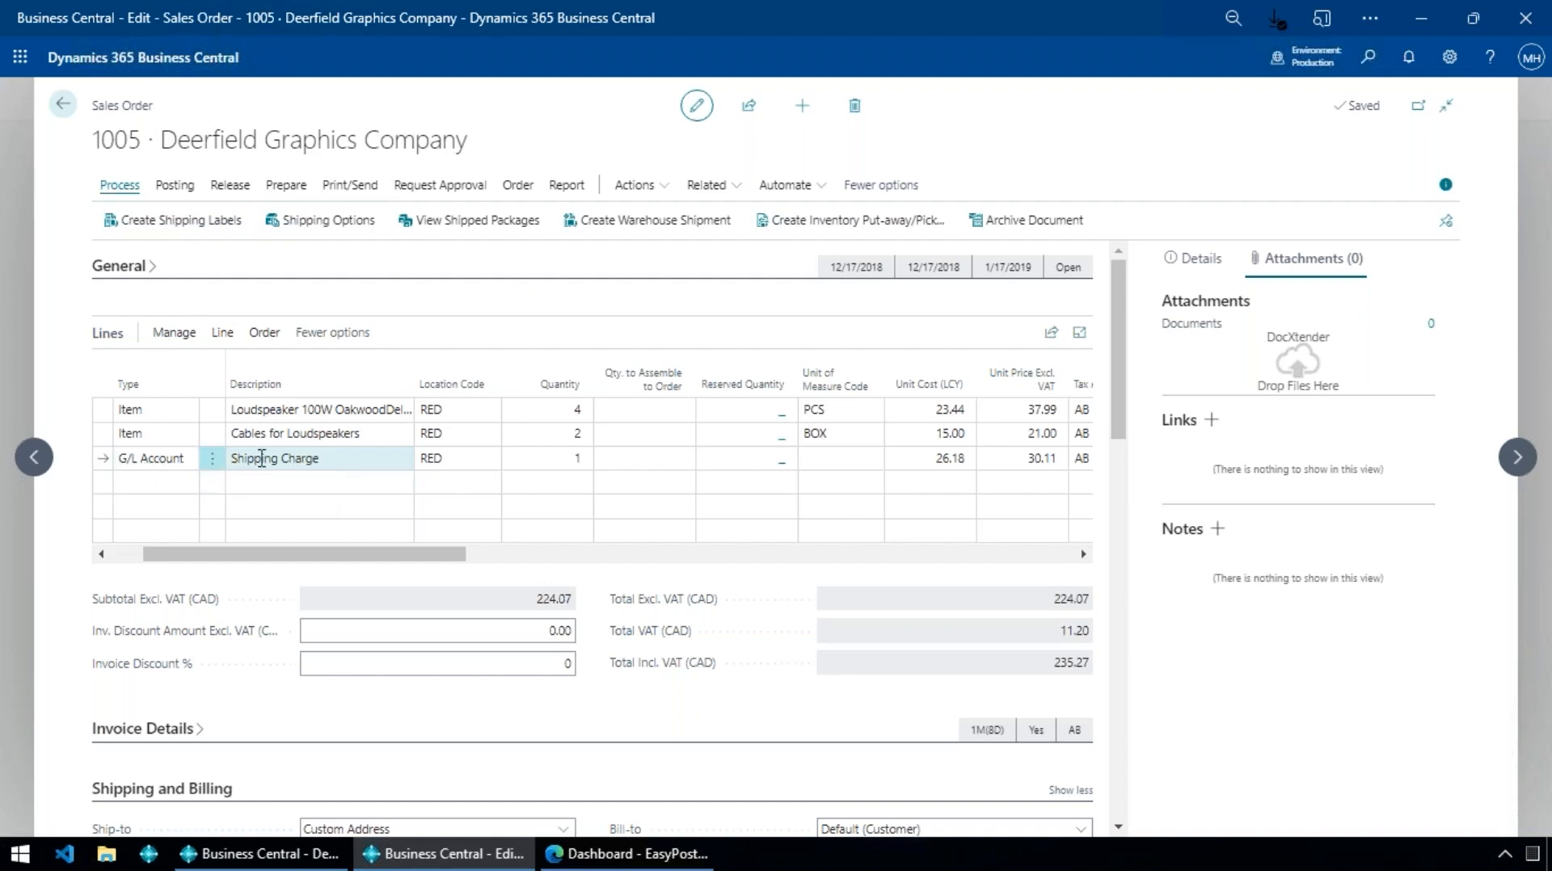
left_click(322, 459)
left_click(511, 447)
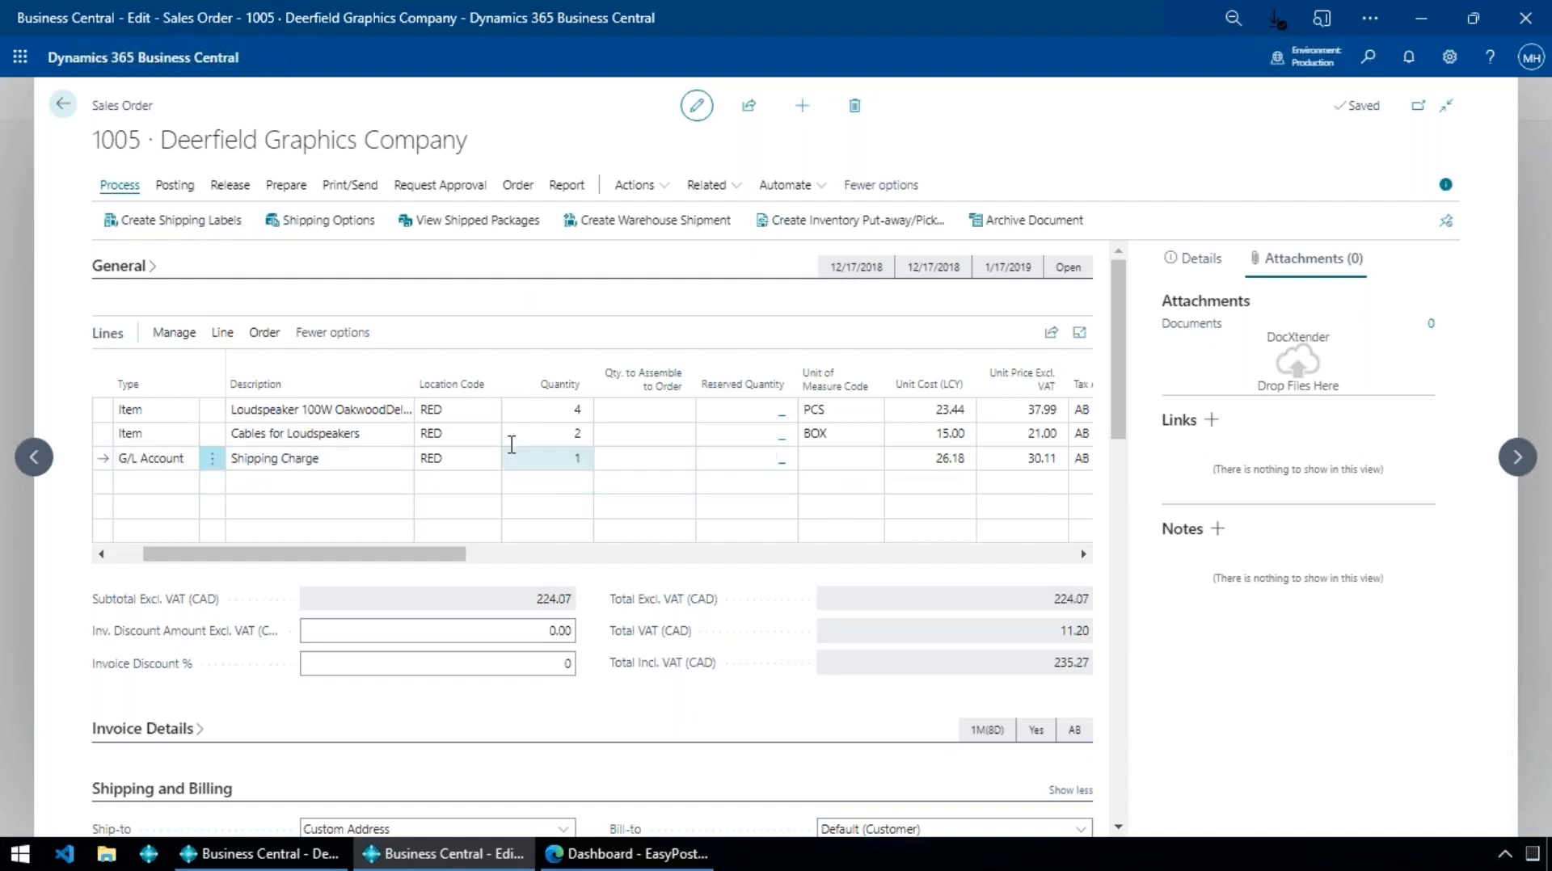
left_click(486, 465)
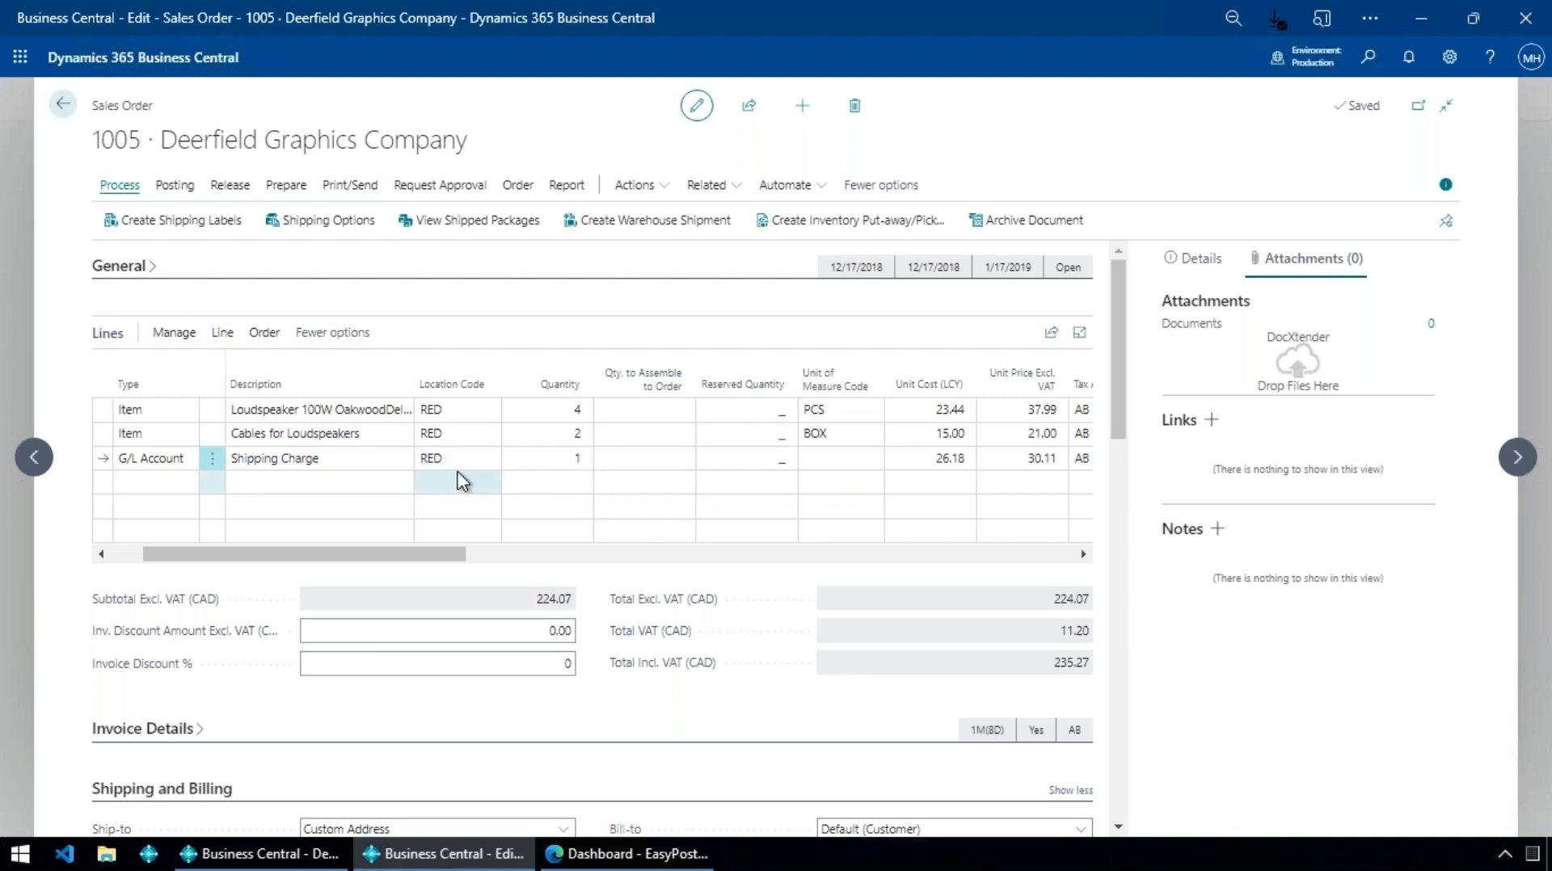
left_click(379, 459)
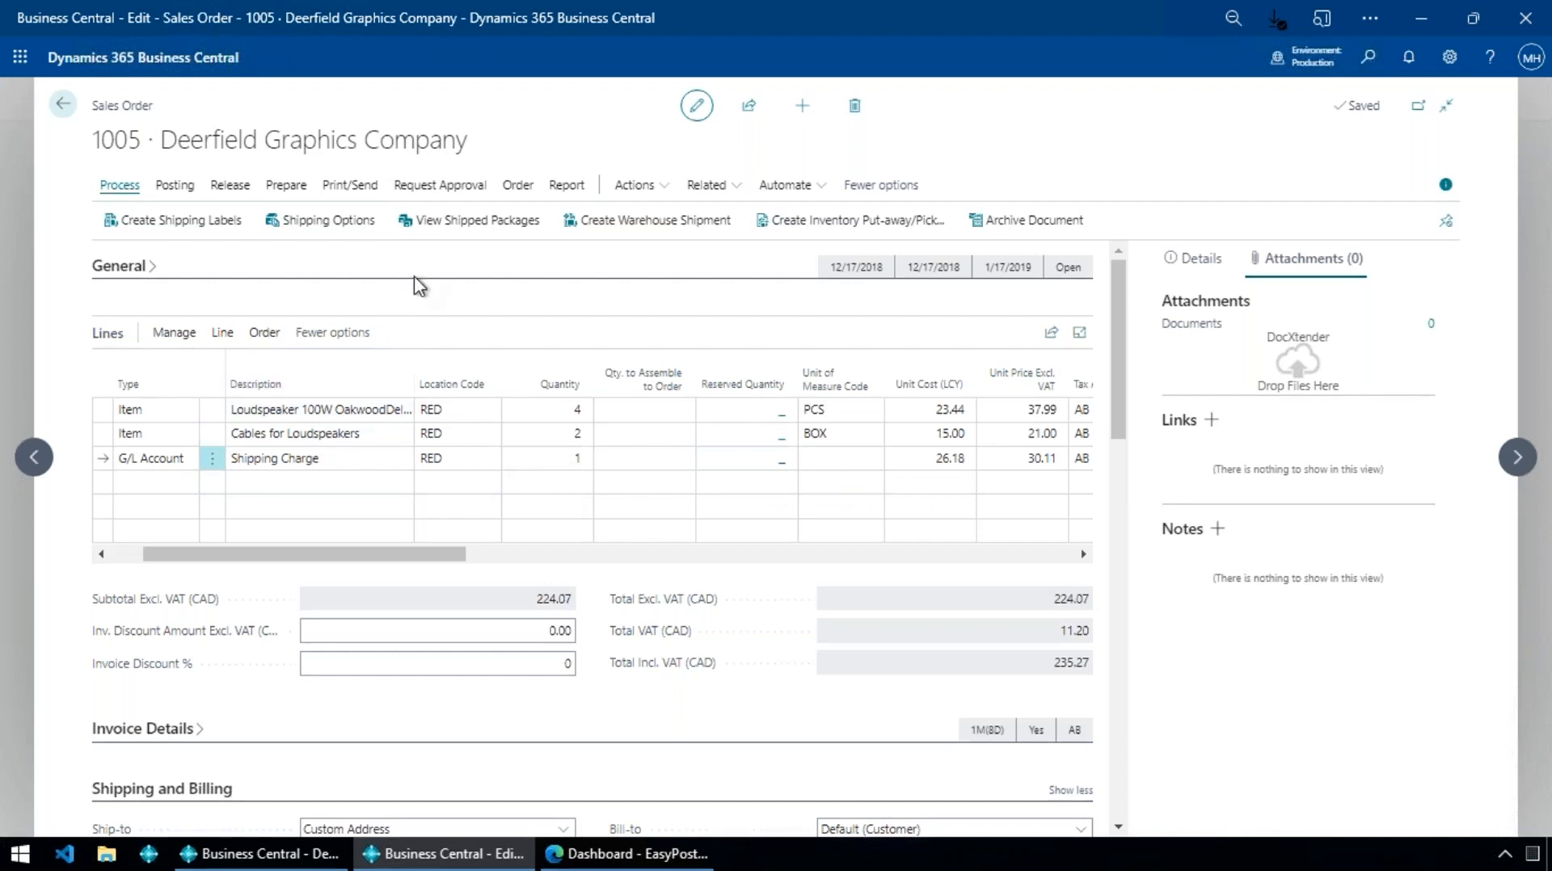
- Examine the order's shipped packages and their options for reprinting, return and refund labels, and return to the order
left_click(474, 230)
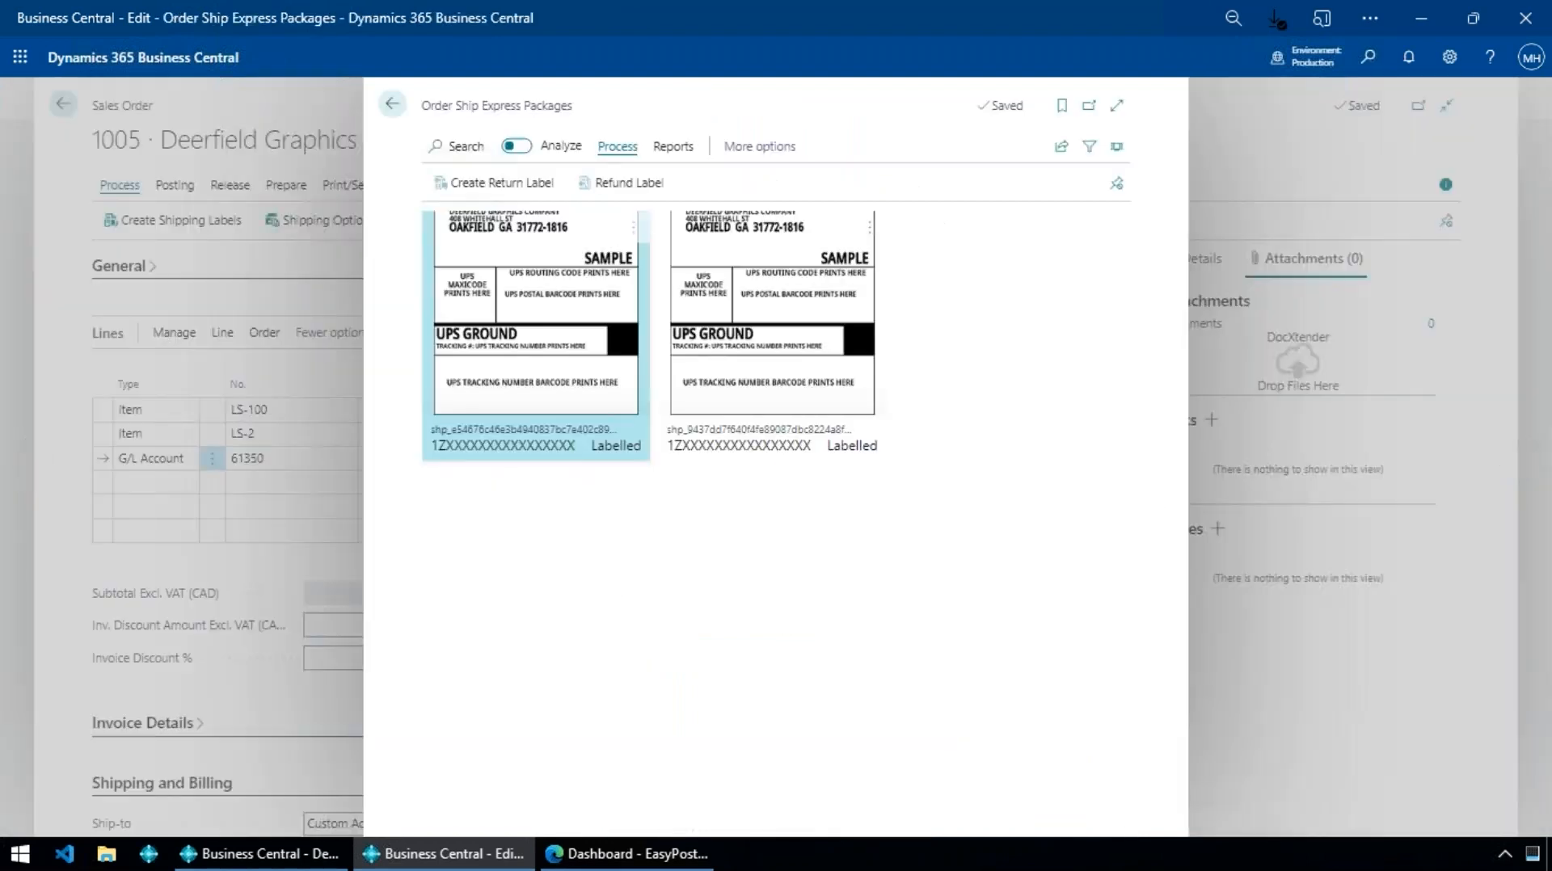
left_click(781, 331)
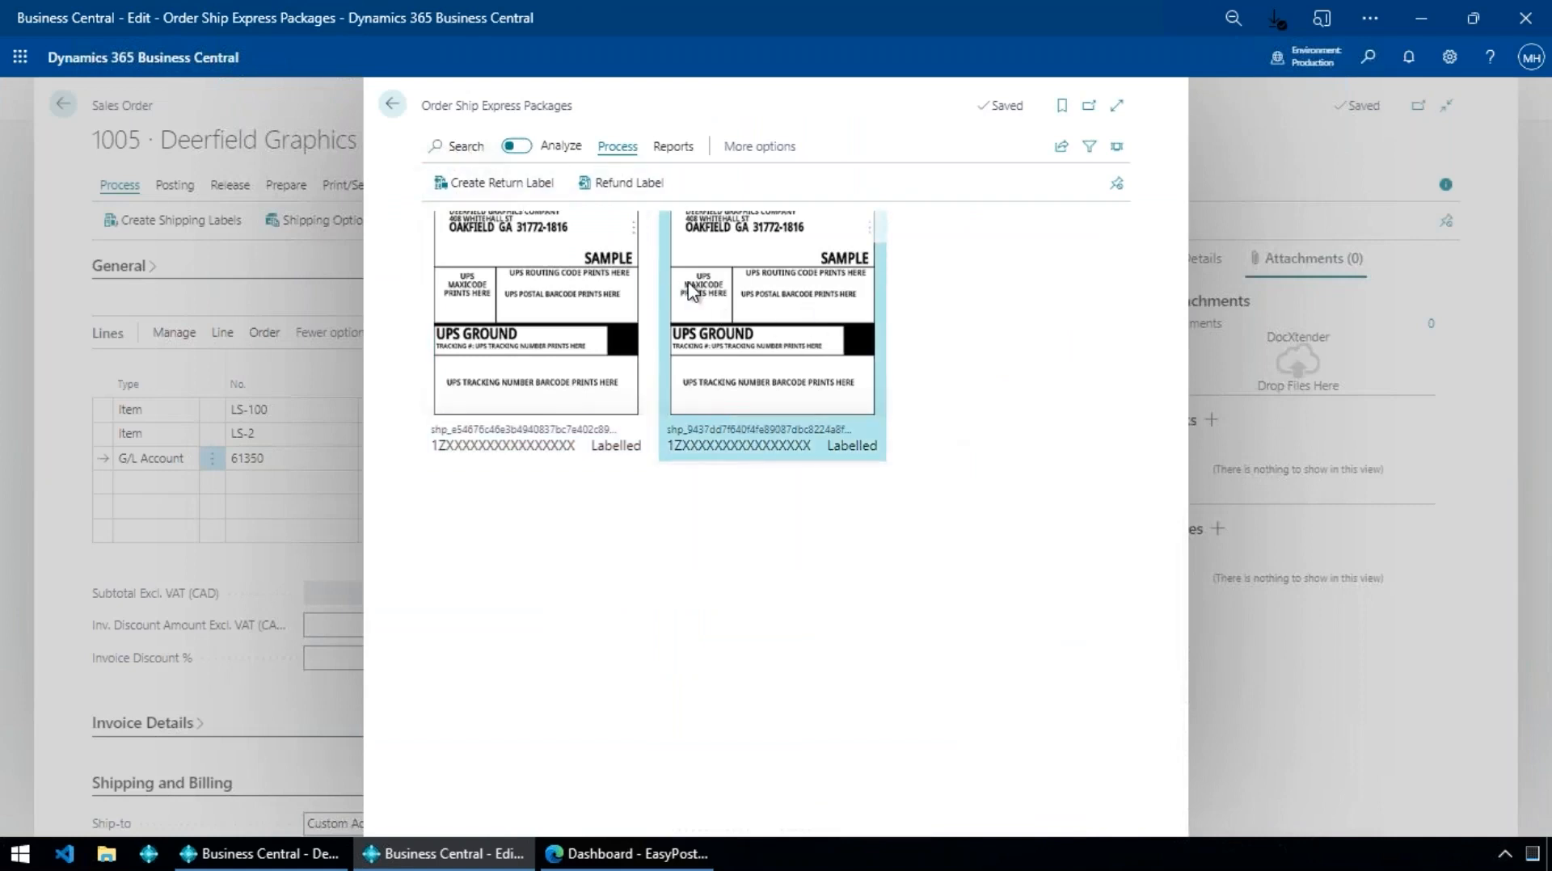
left_click(674, 147)
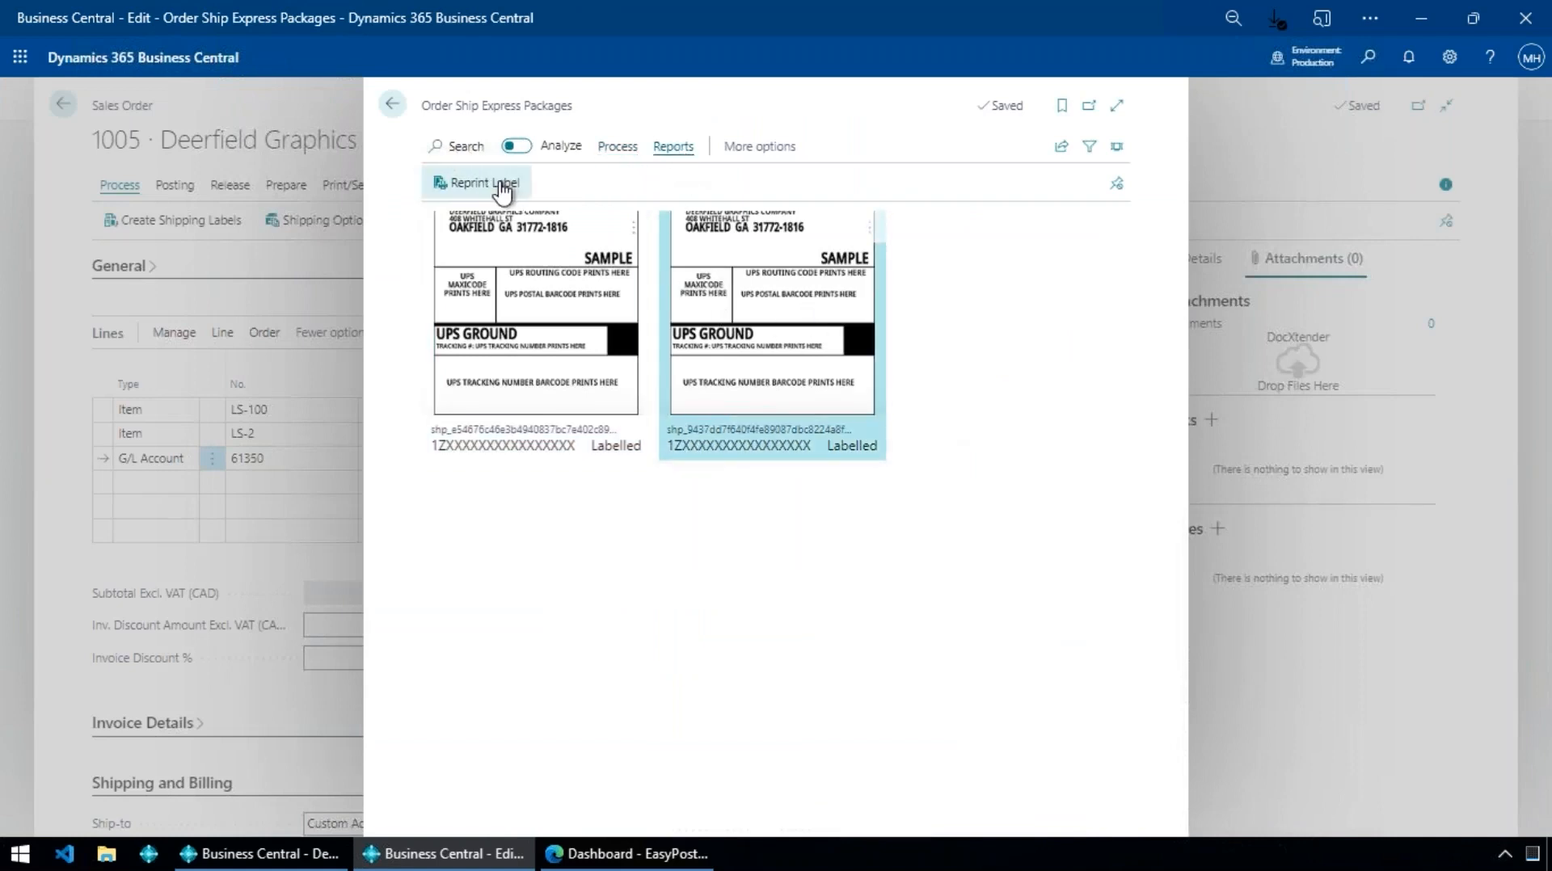
left_click(618, 149)
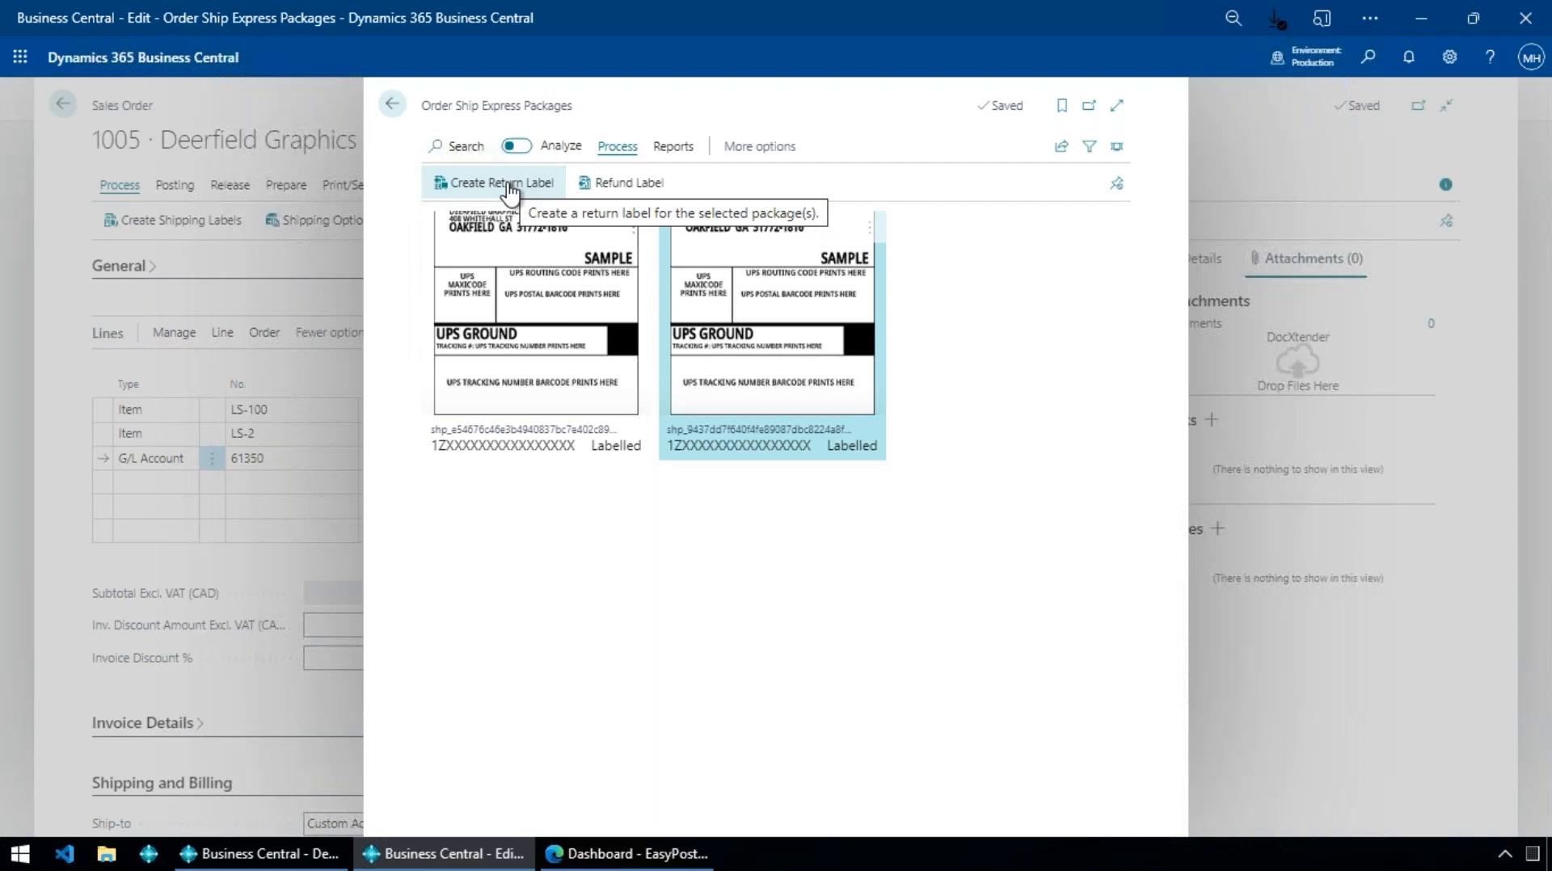
left_click(394, 108)
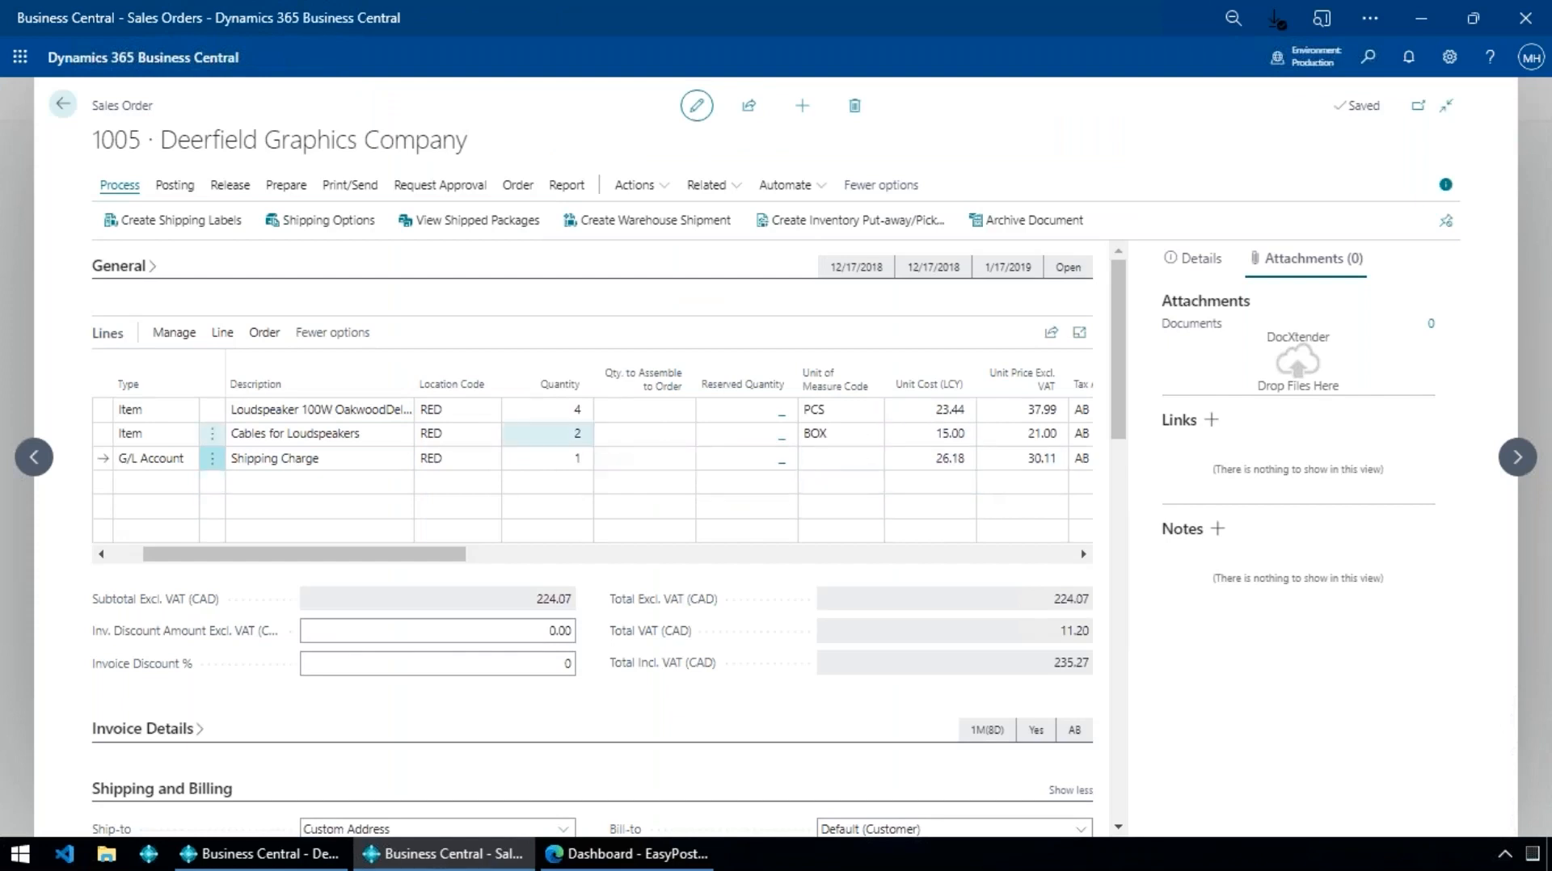
- Start creating new shipping labels for the order and delete package 2, leaving only package 1
left_click(204, 233)
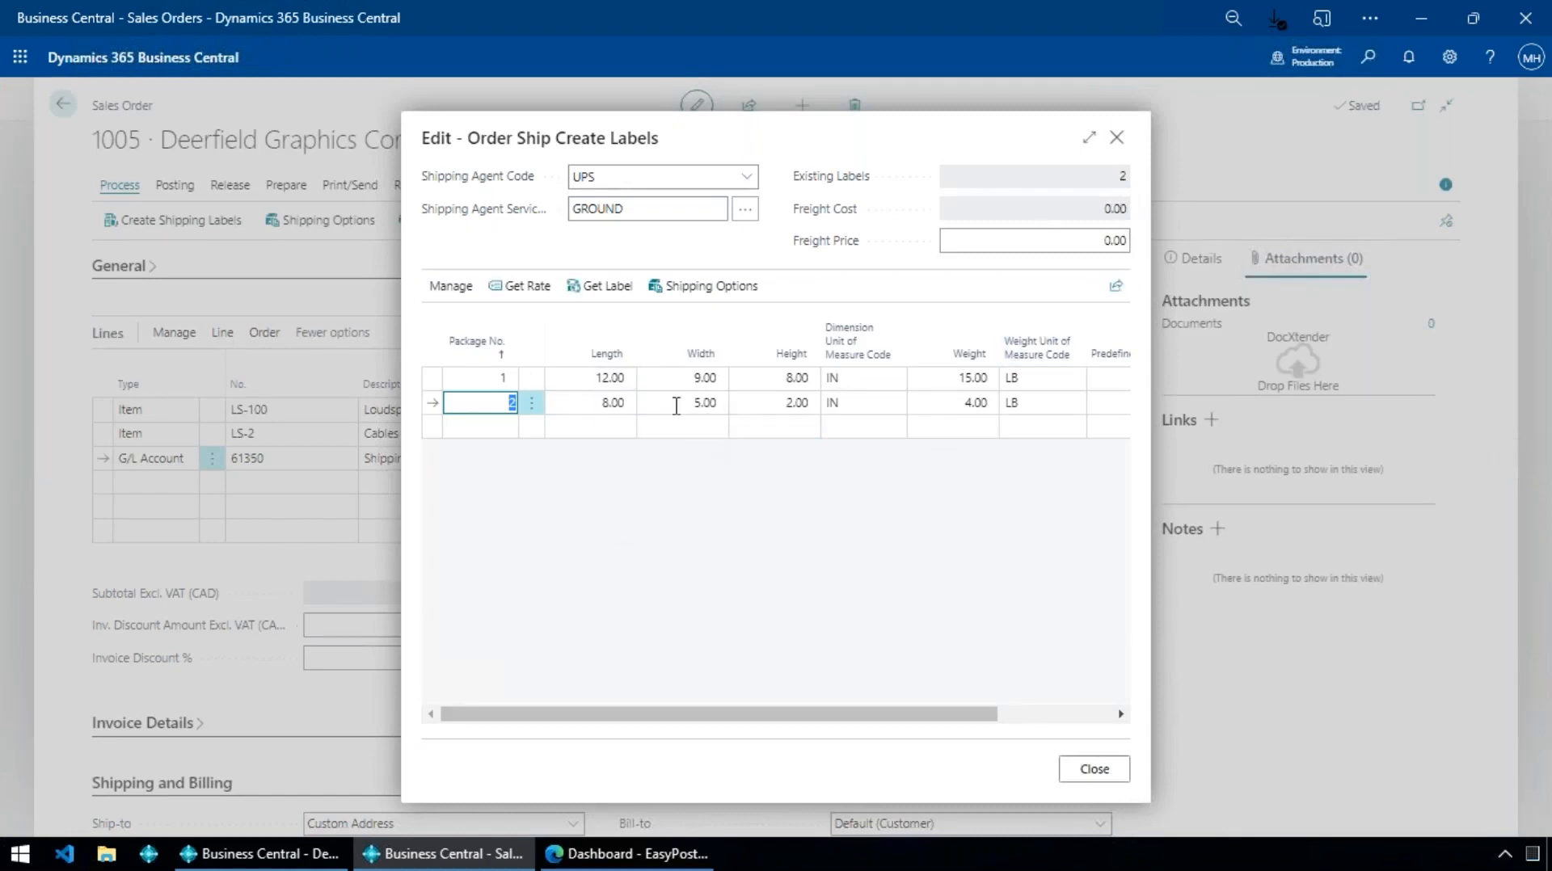
left_click(531, 402)
left_click(533, 451)
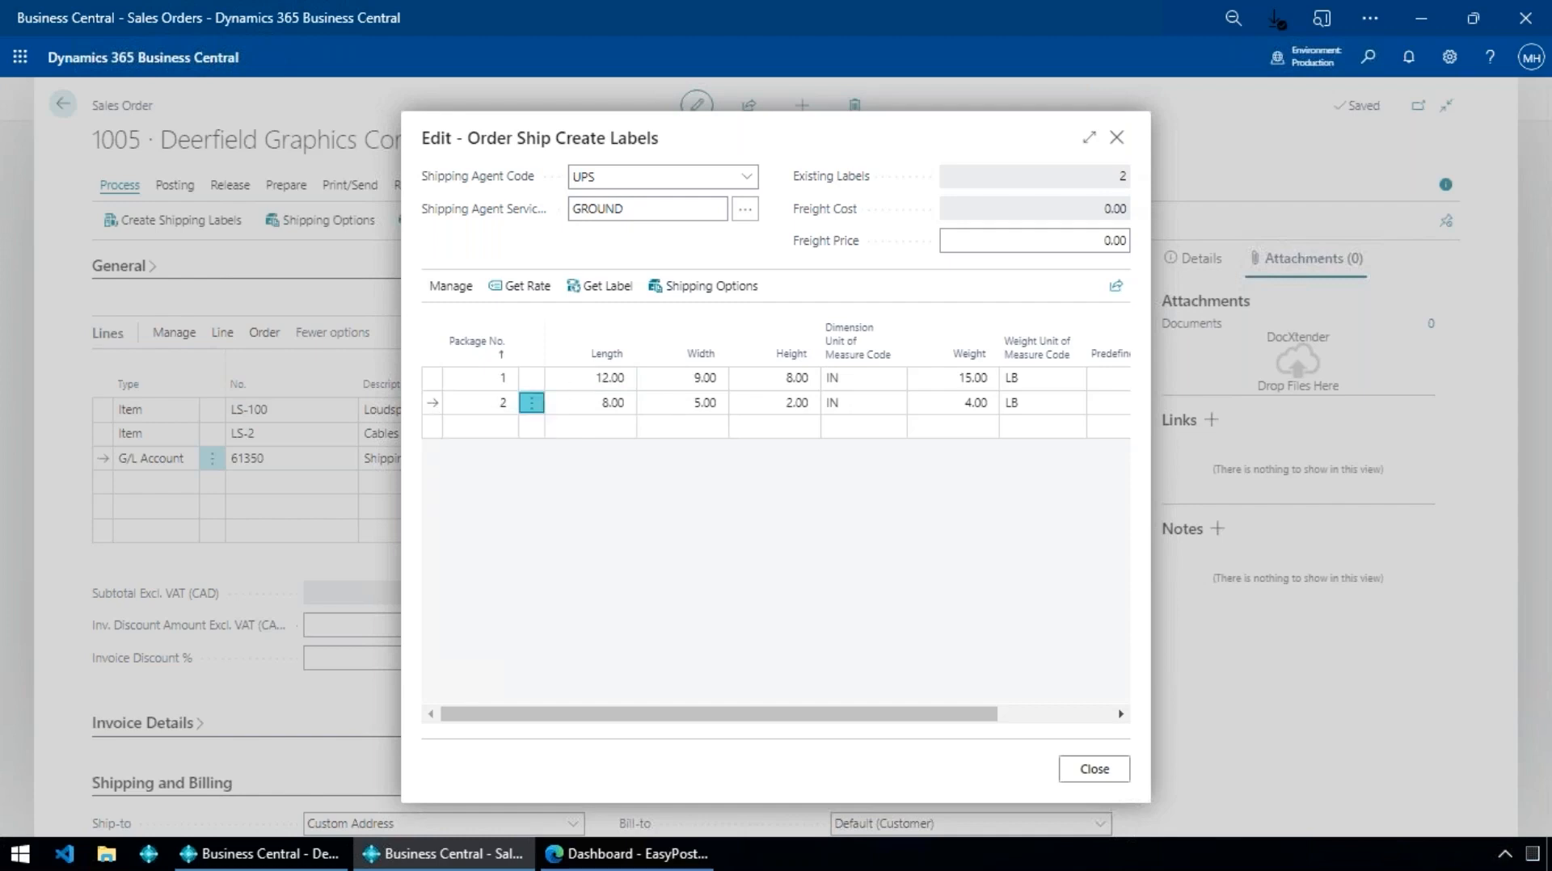
left_click(855, 498)
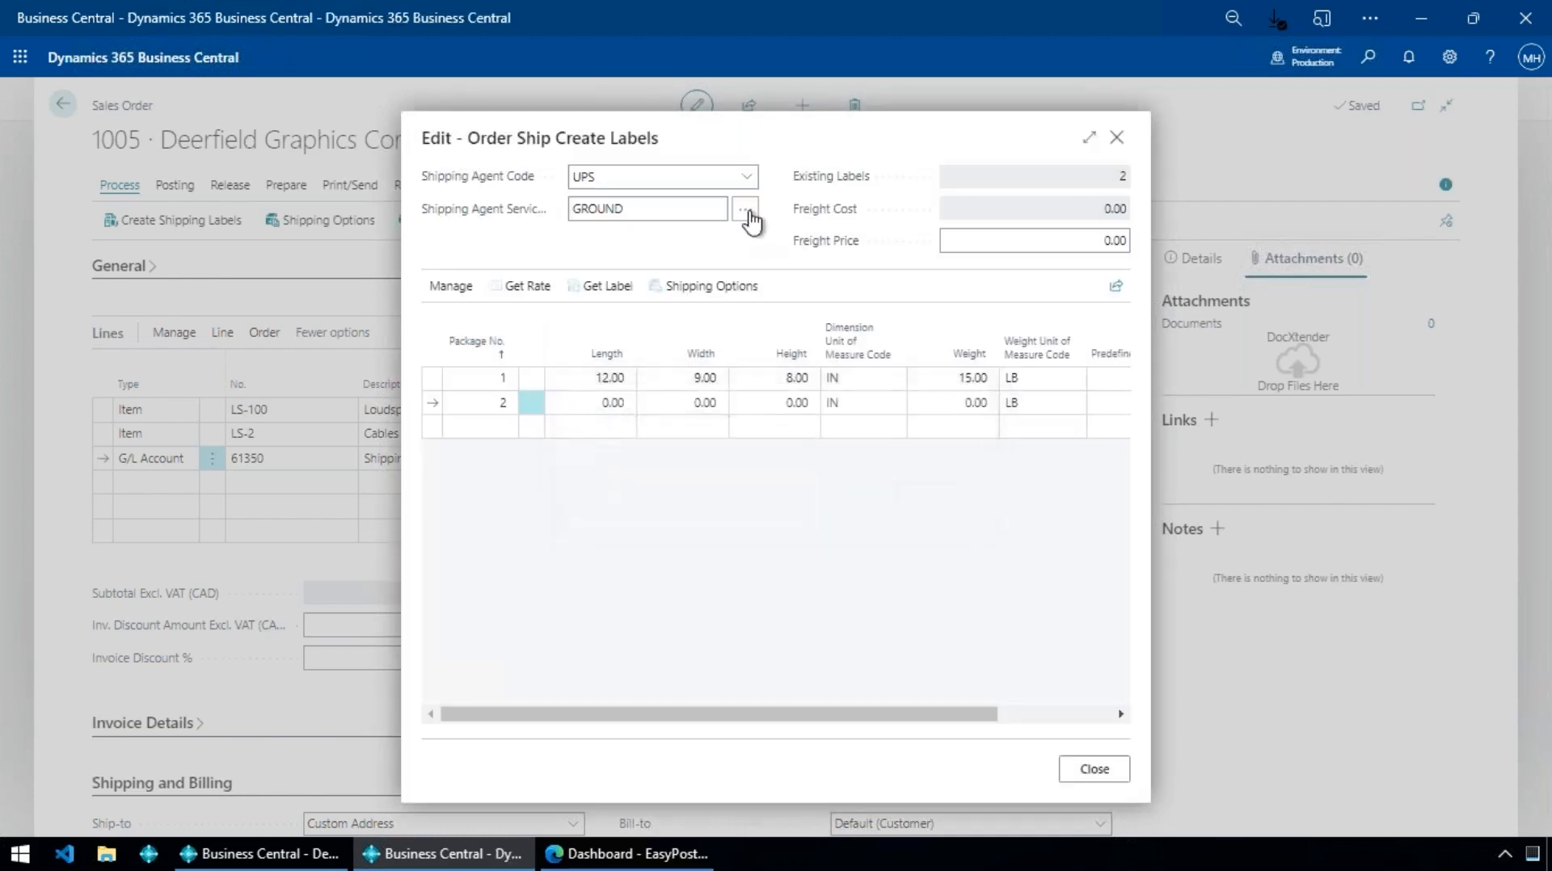
left_click(591, 376)
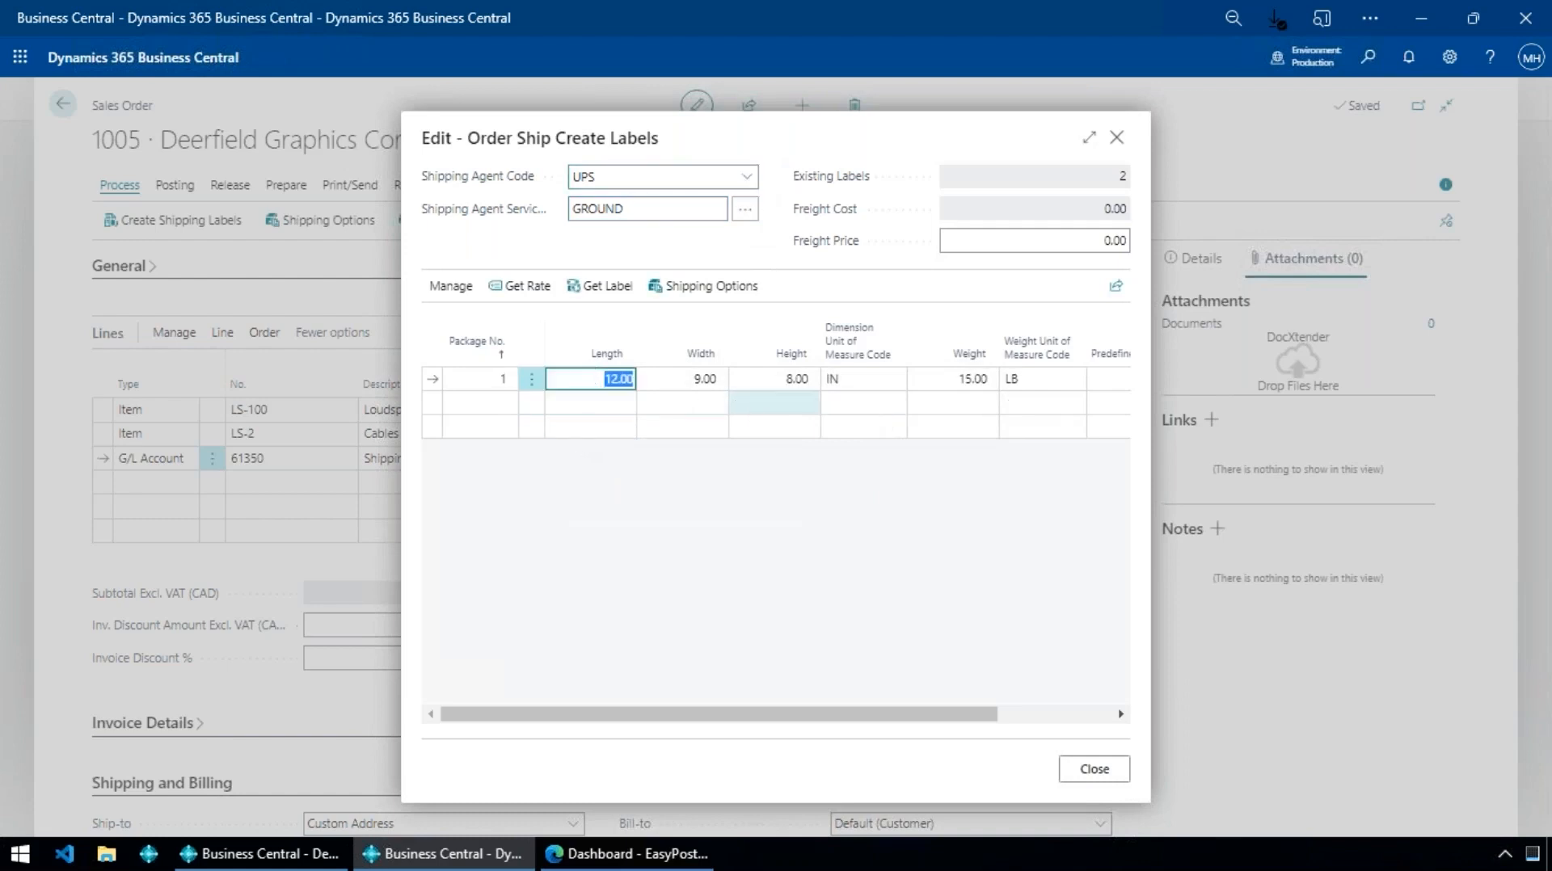
- Set the shipping agent to USPS with the PRIORITY service and get the label for the remaining package
left_click(746, 176)
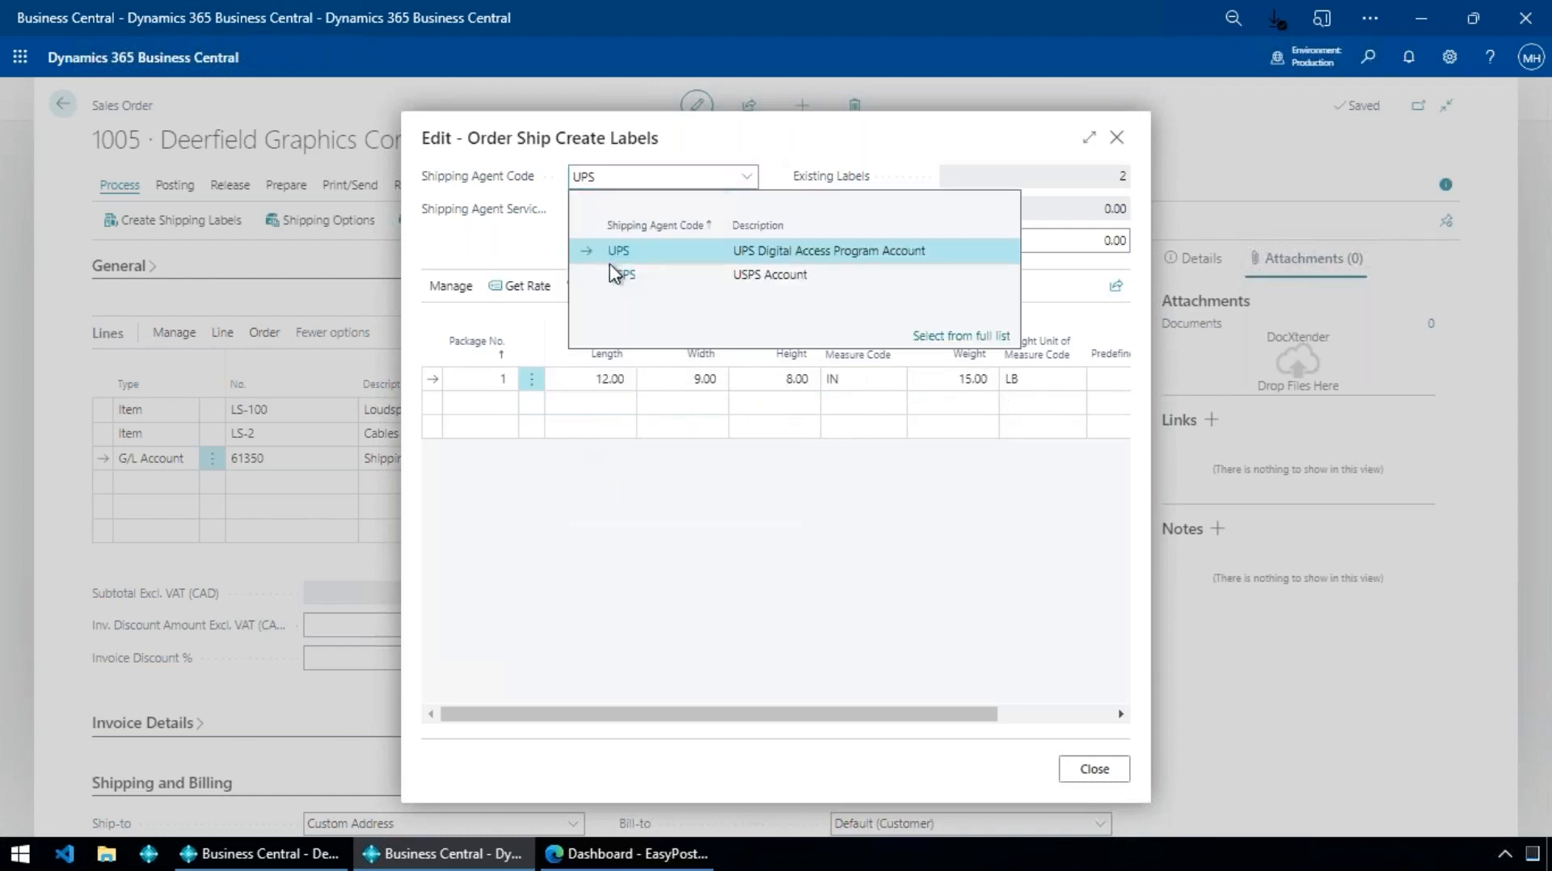
left_click(622, 275)
key("Tab")
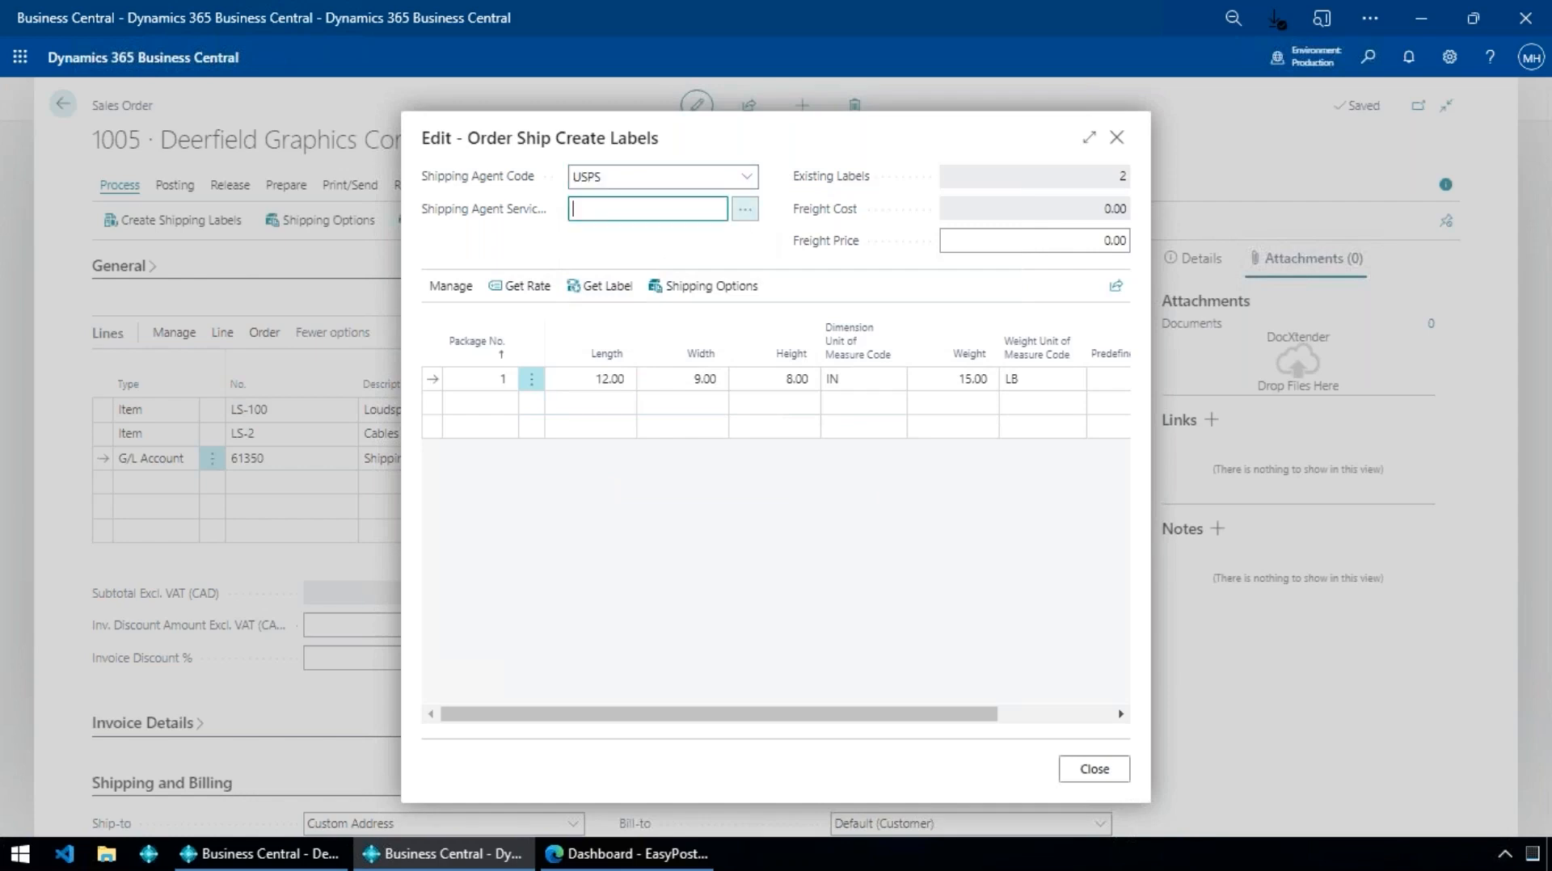
left_click(744, 208)
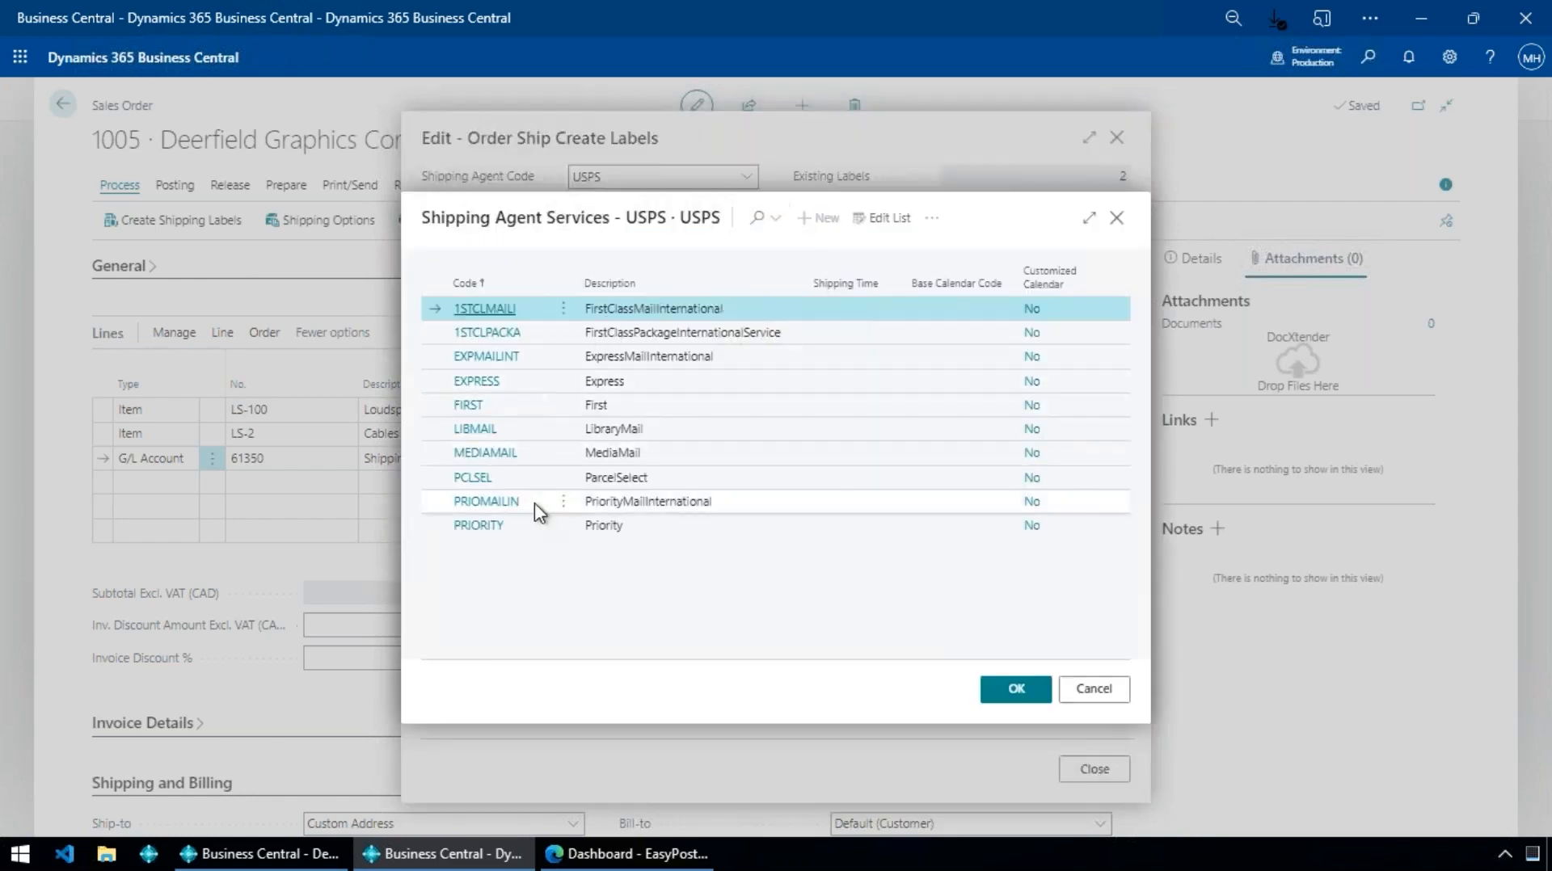
left_click(488, 527)
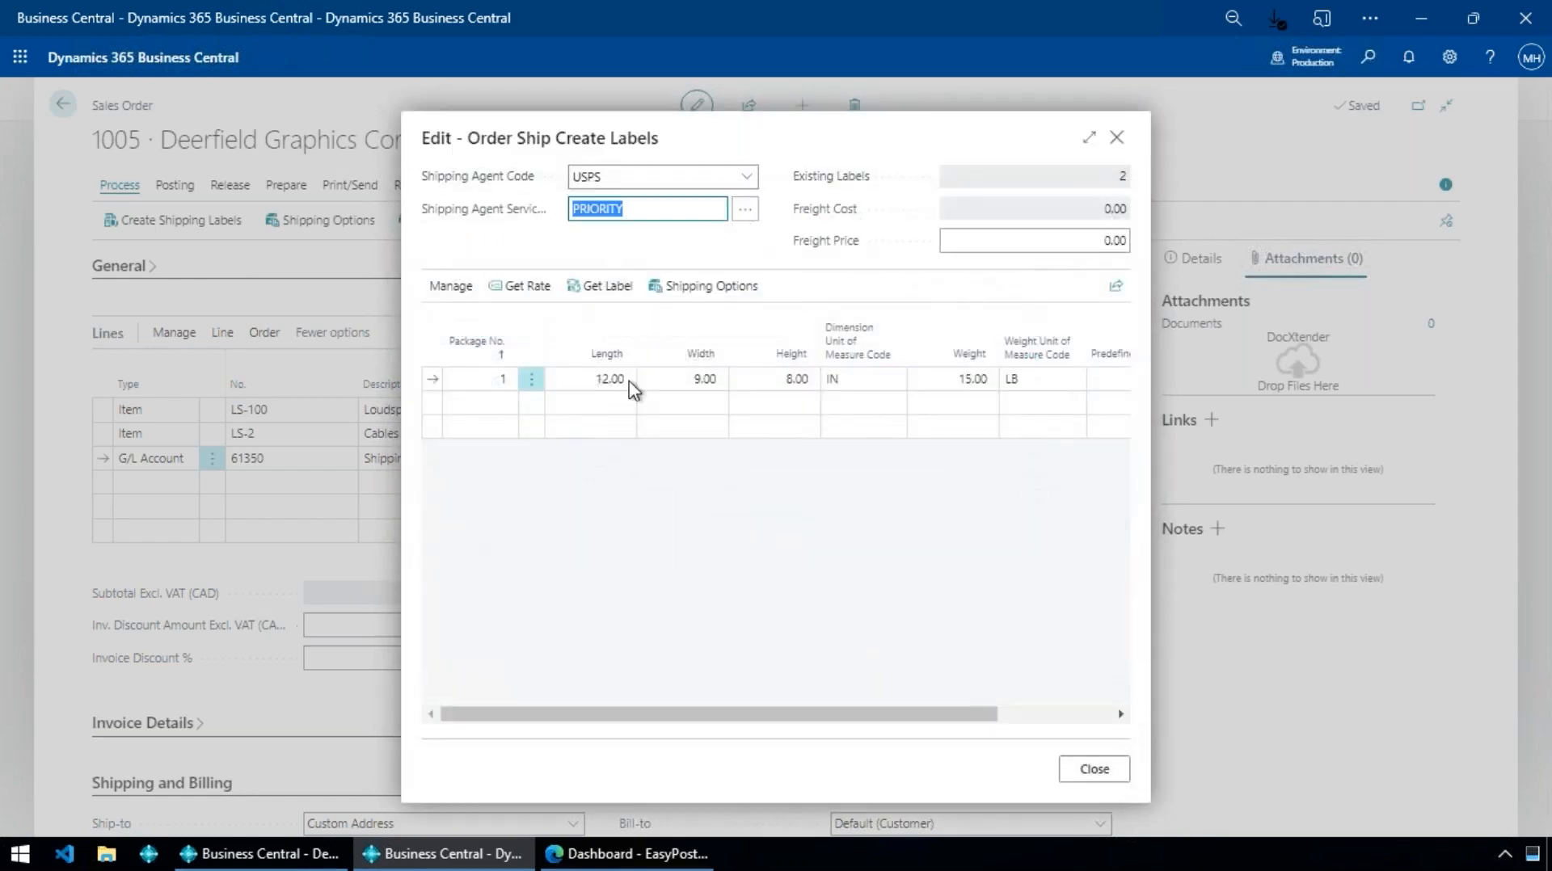
left_click(603, 295)
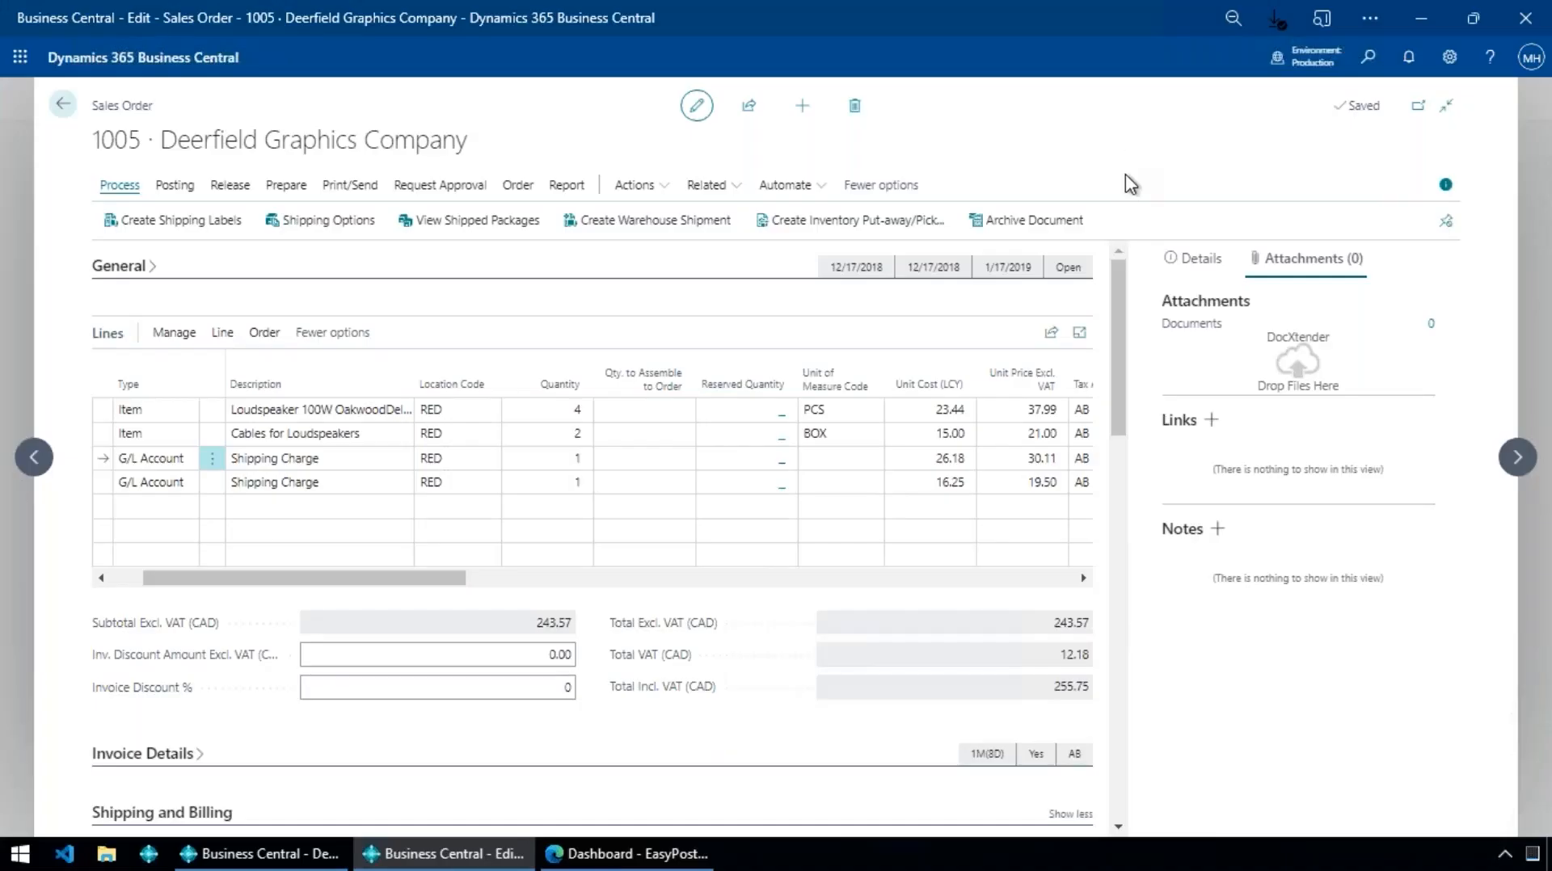
- Find the Printer Selections page and open the PrintNode print setting for the Order Ship Express Carrier Label report
key("alt+q")
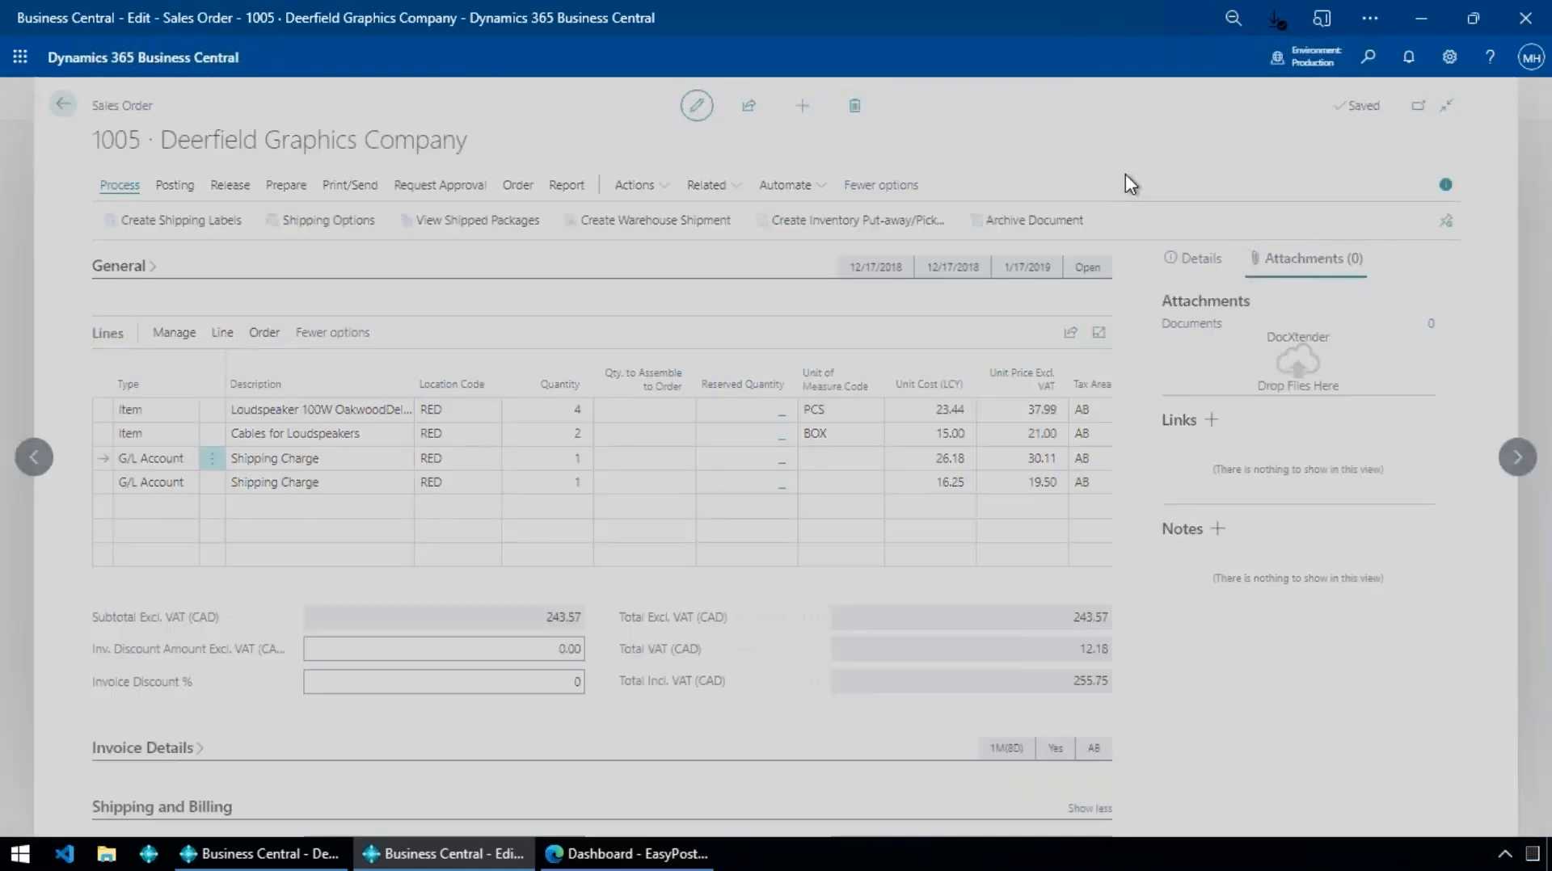
type("printe se")
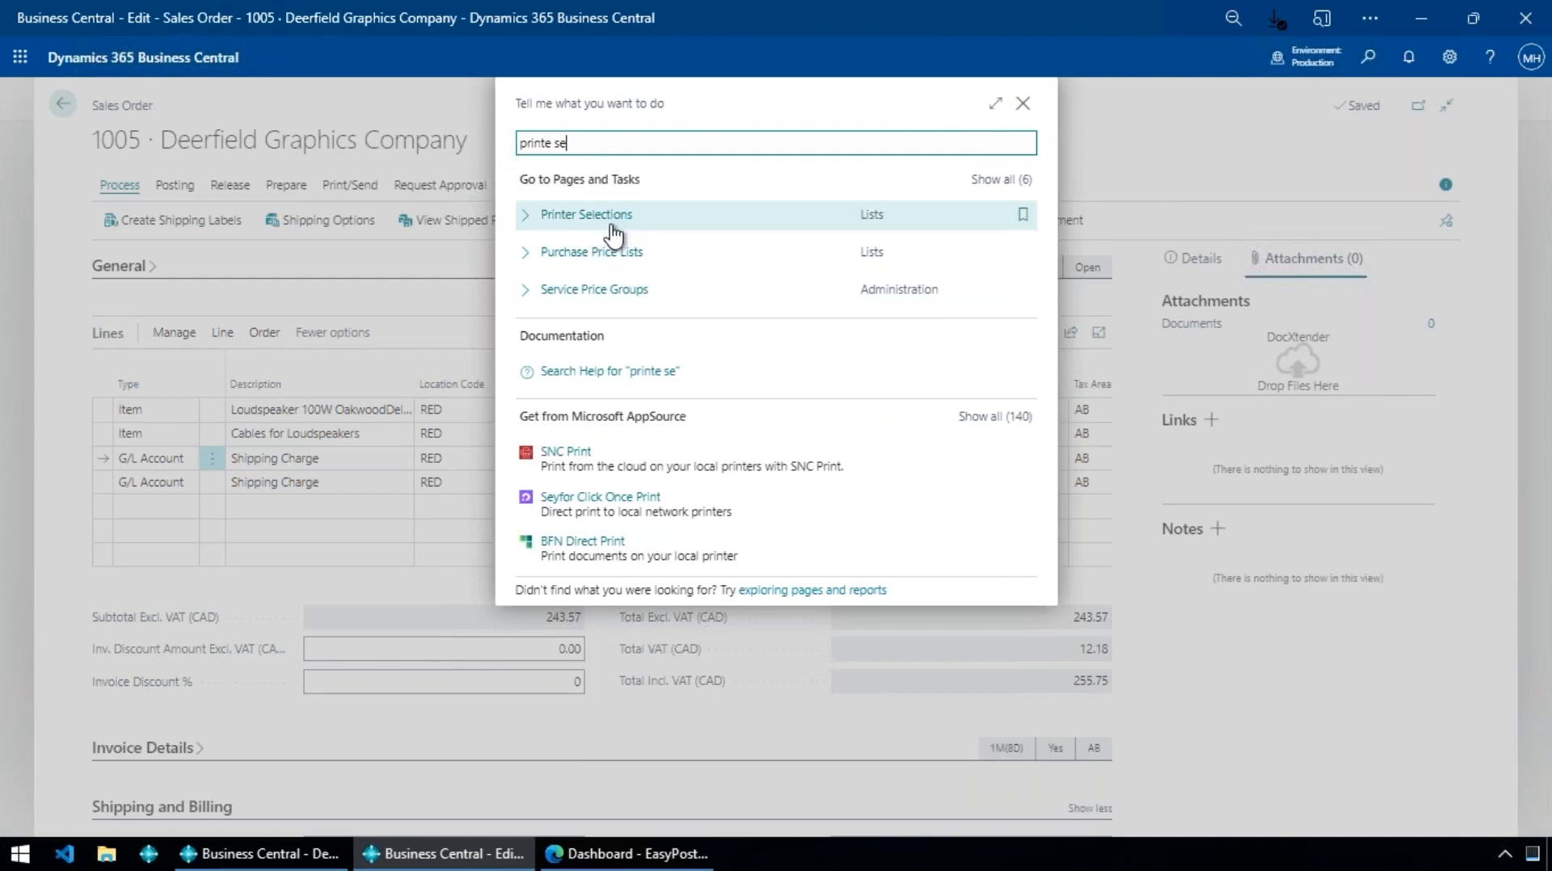
left_click(617, 228)
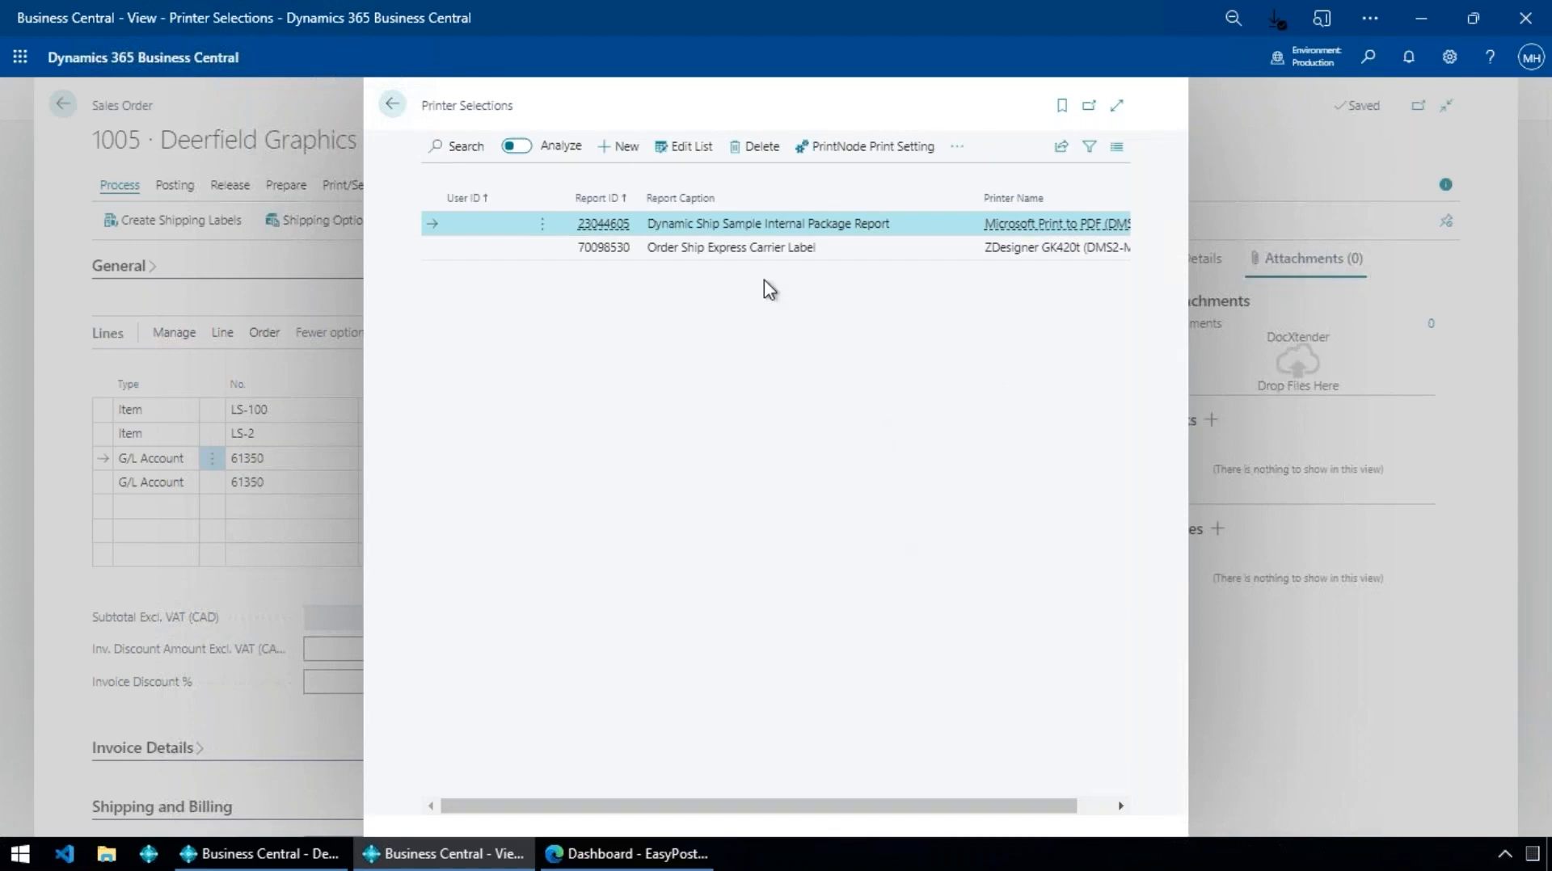
left_click(687, 249)
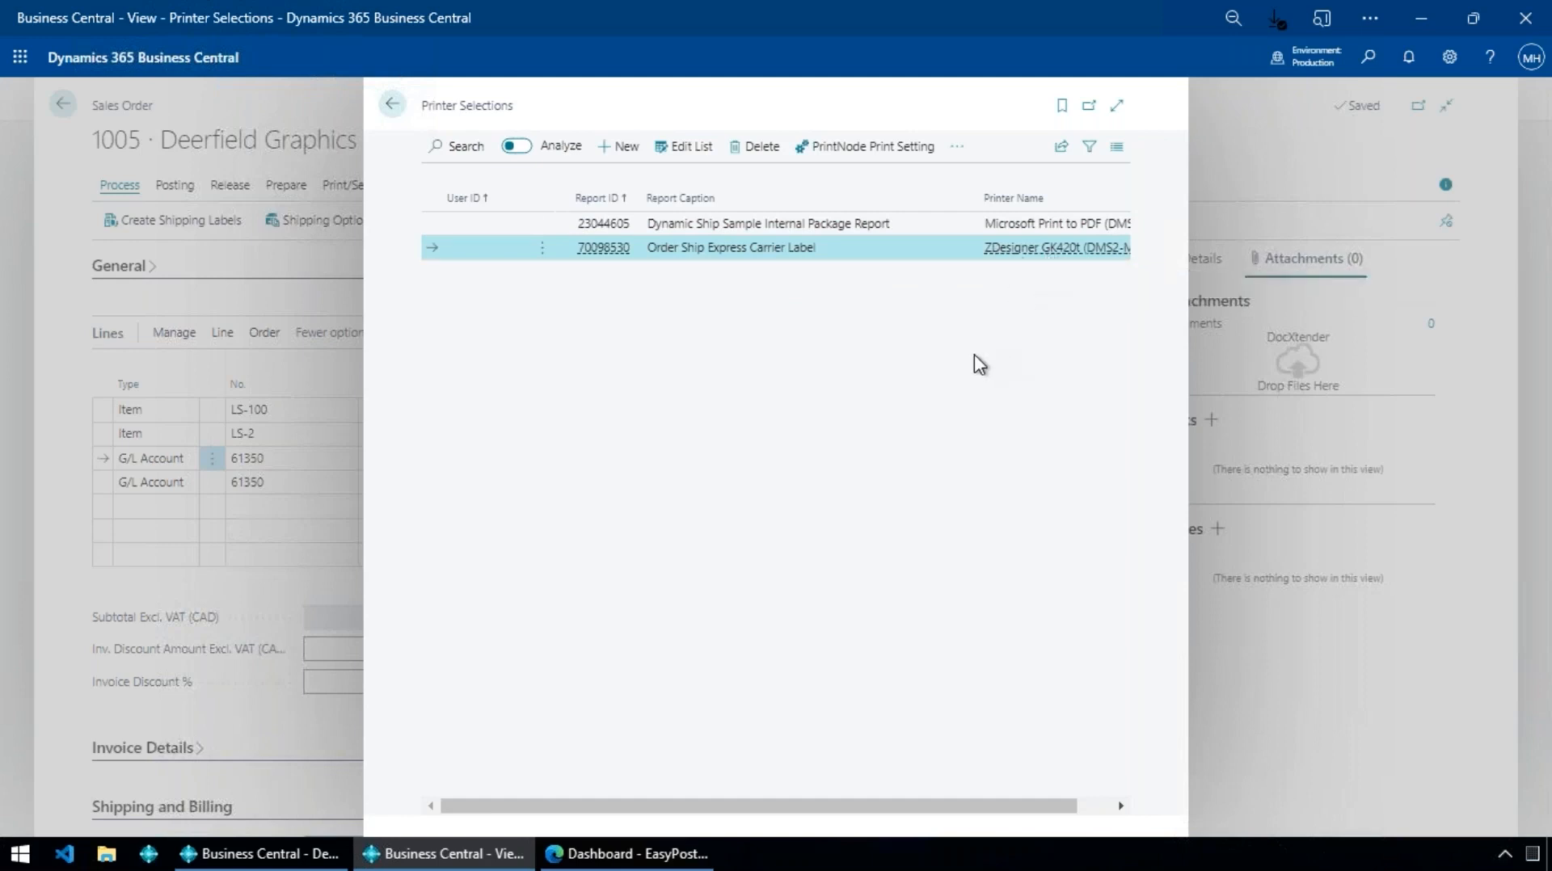
left_click(859, 153)
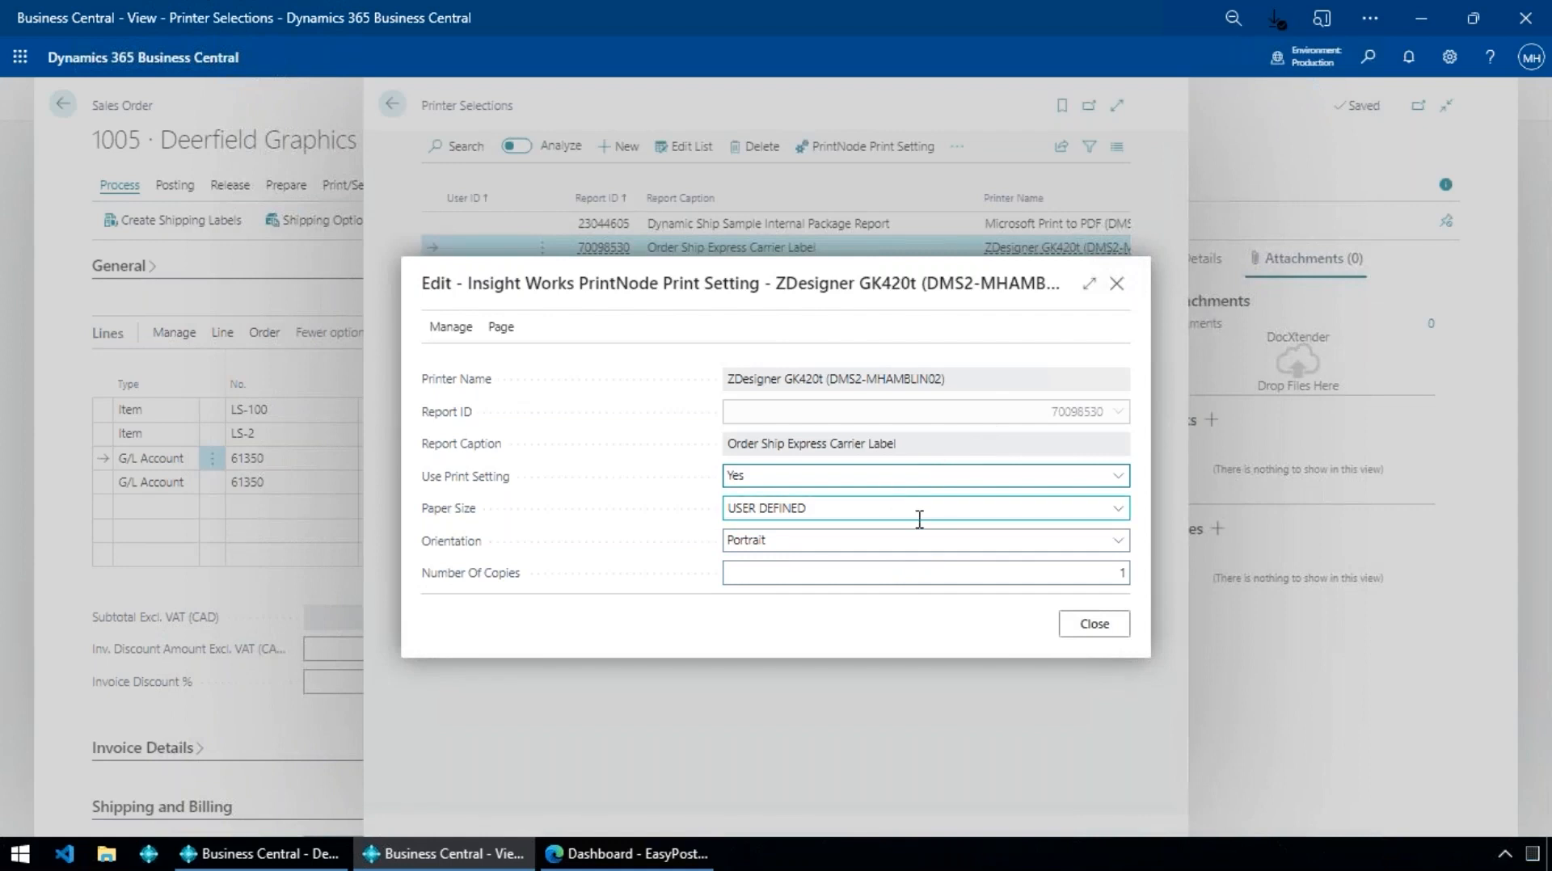
- Check the paper size choices in the carrier label's print setting and return to the sales order
left_click(1122, 508)
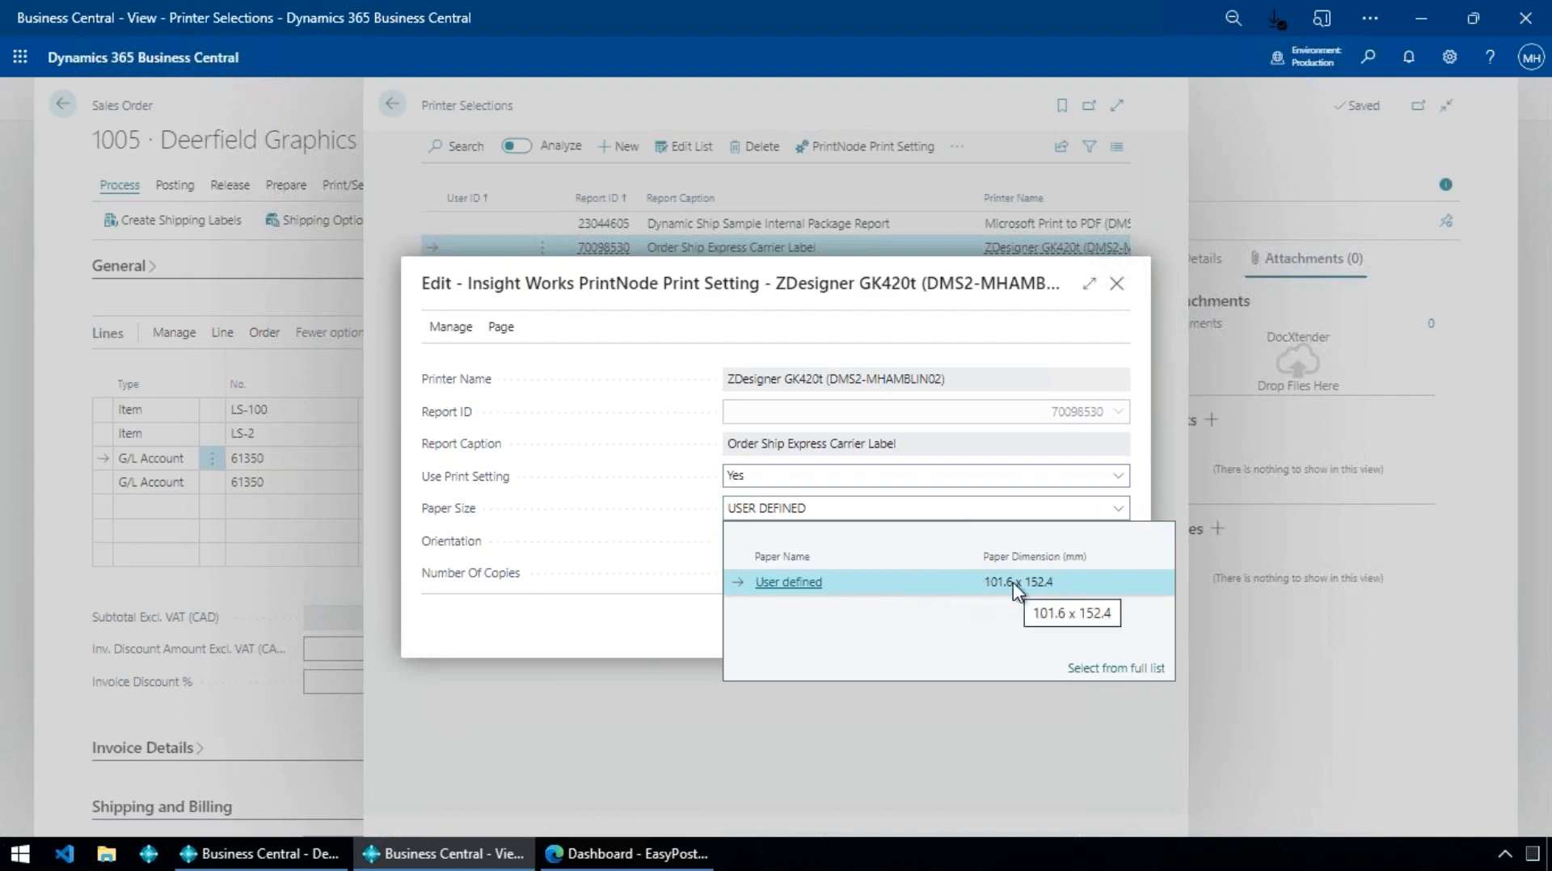
left_click(1024, 344)
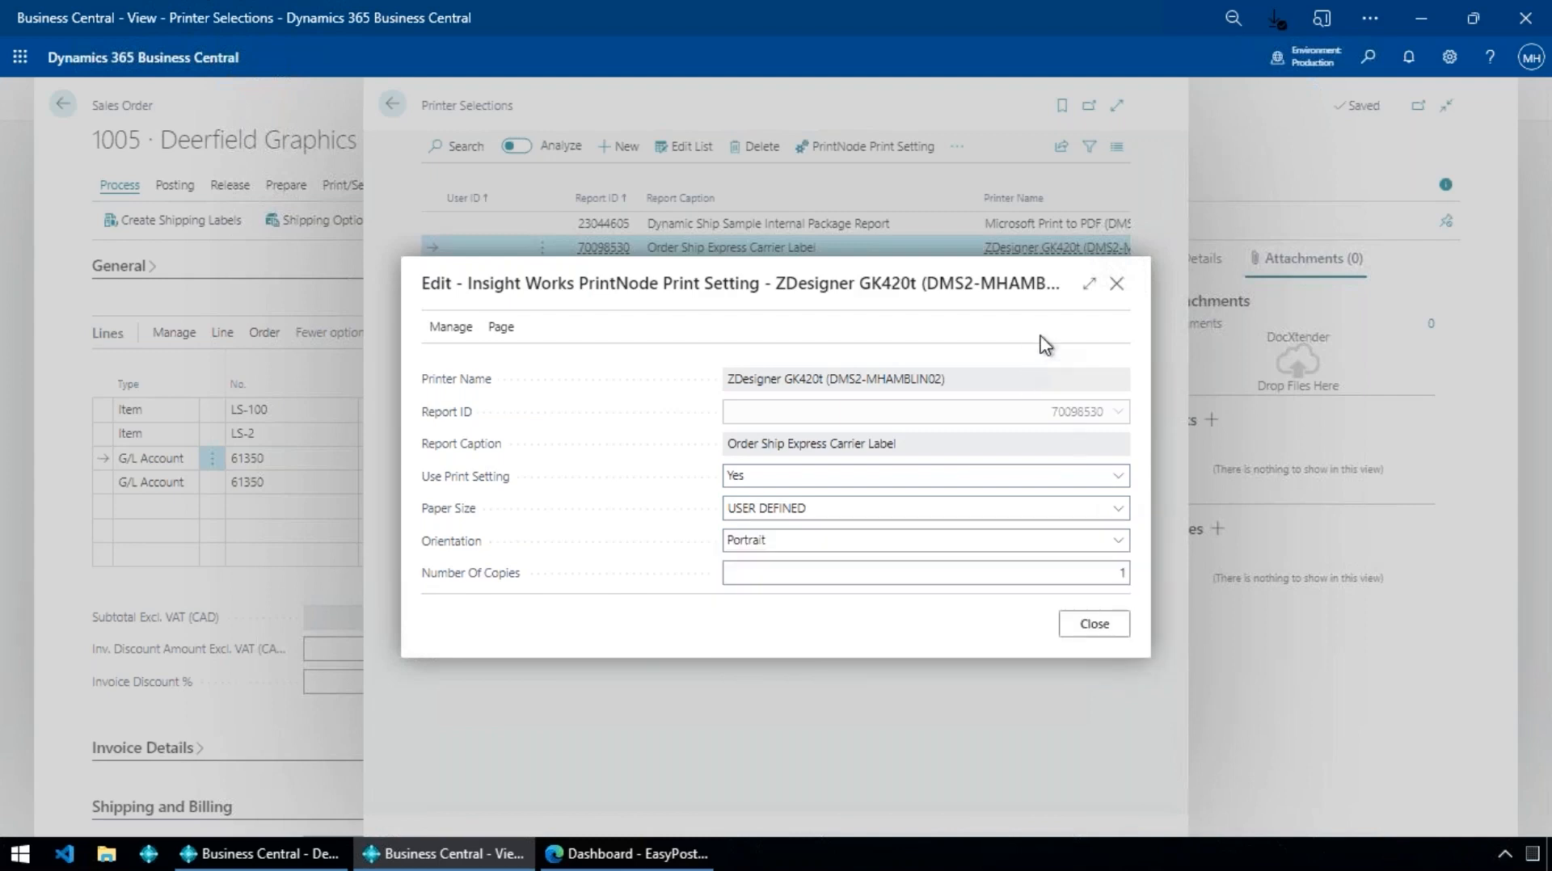
left_click(1093, 624)
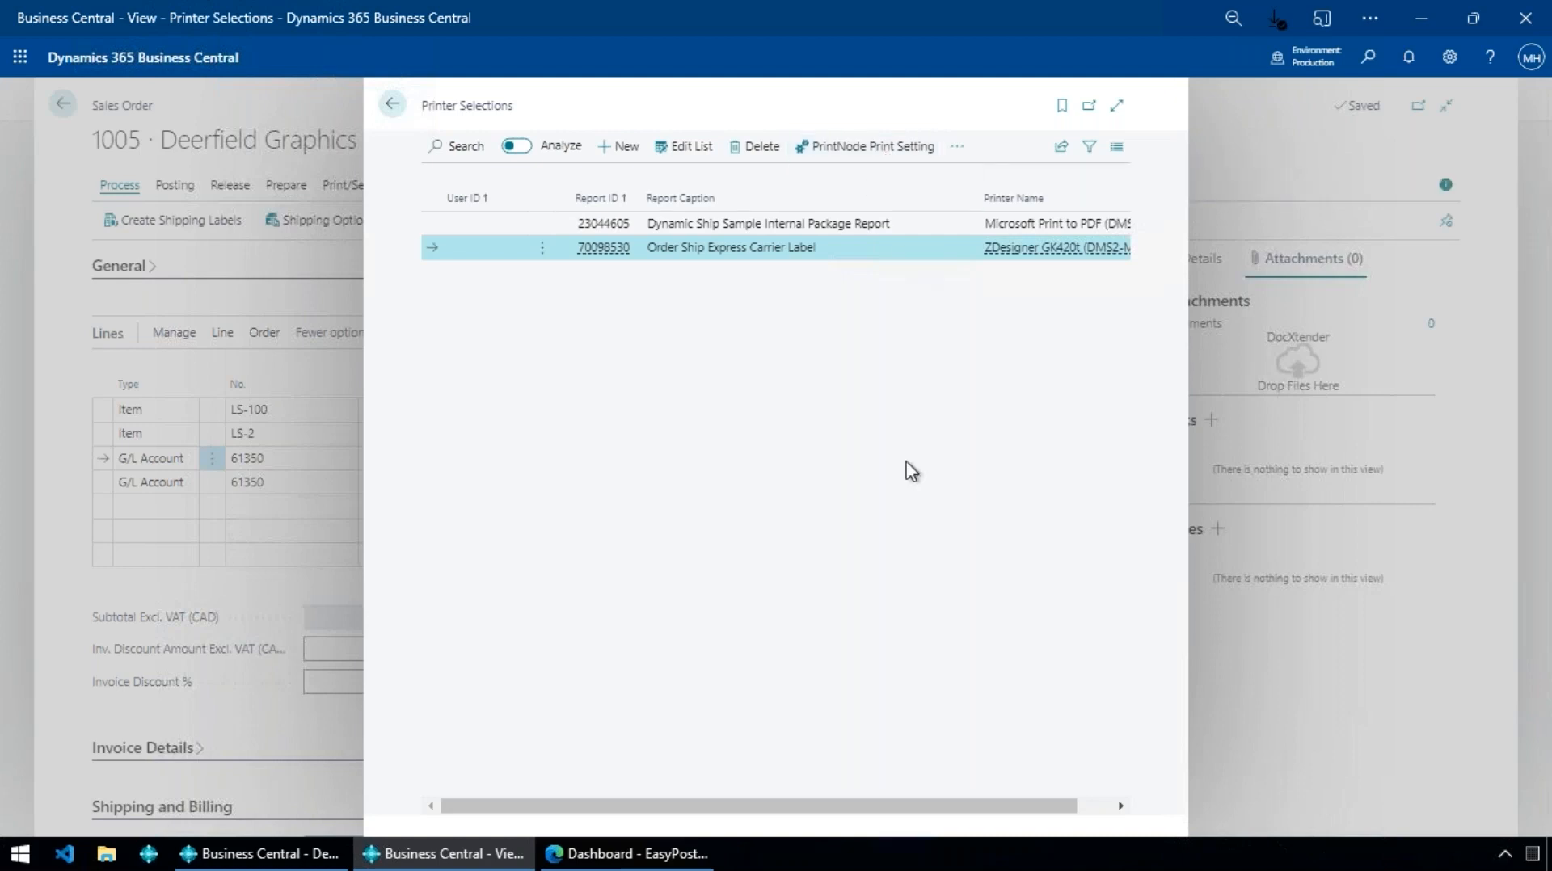
key("Escape")
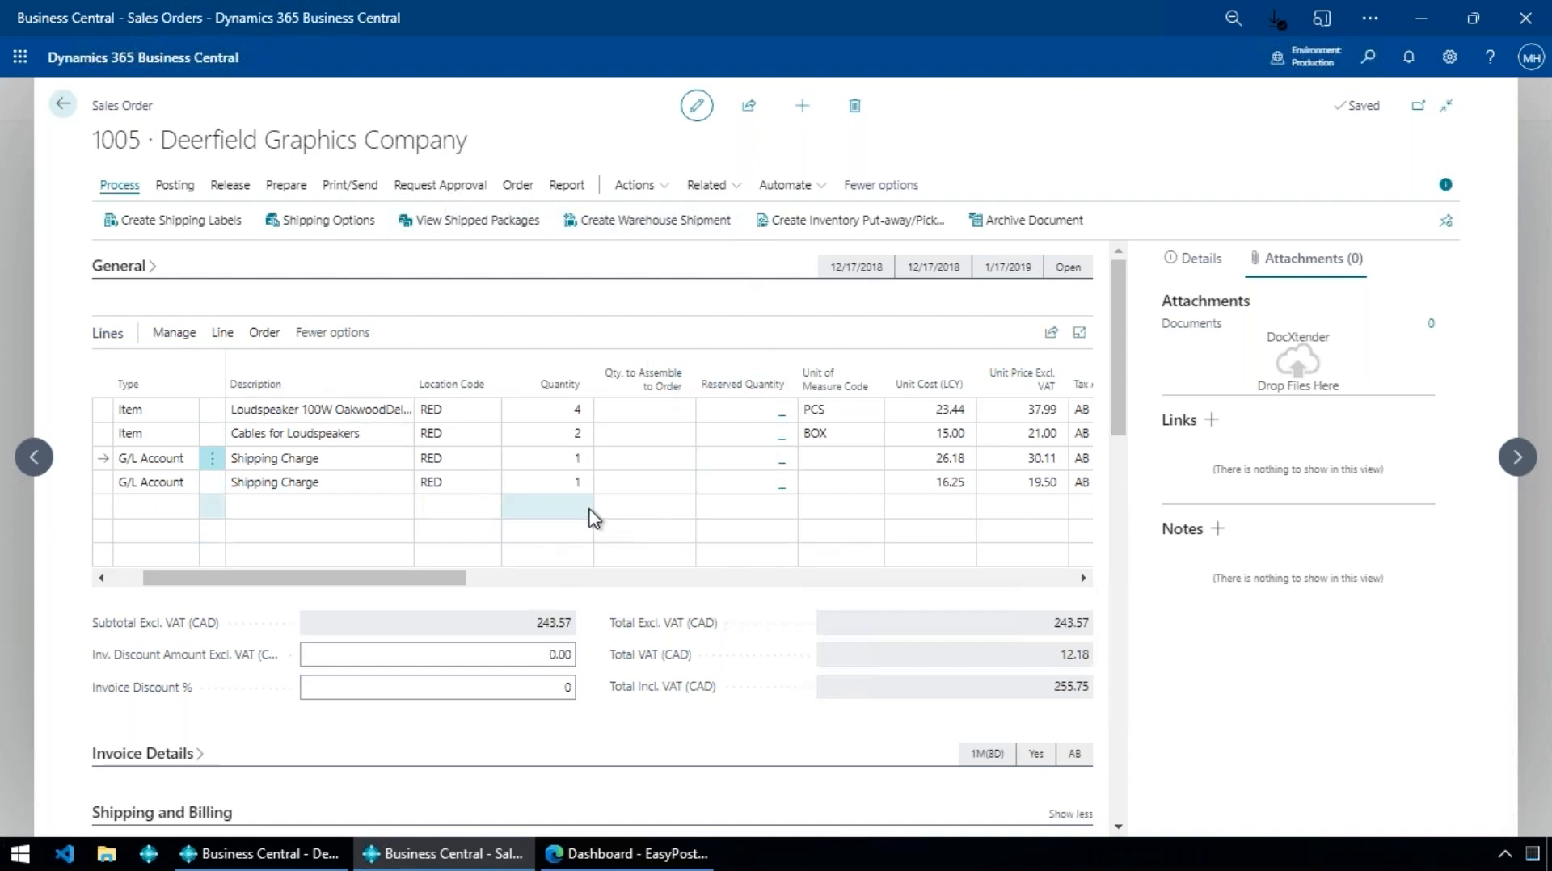
- Switch to the Demo environment's sales order and get Dynamic Ship freight quotes for 3 boxes using the STDBOX template
left_click(260, 854)
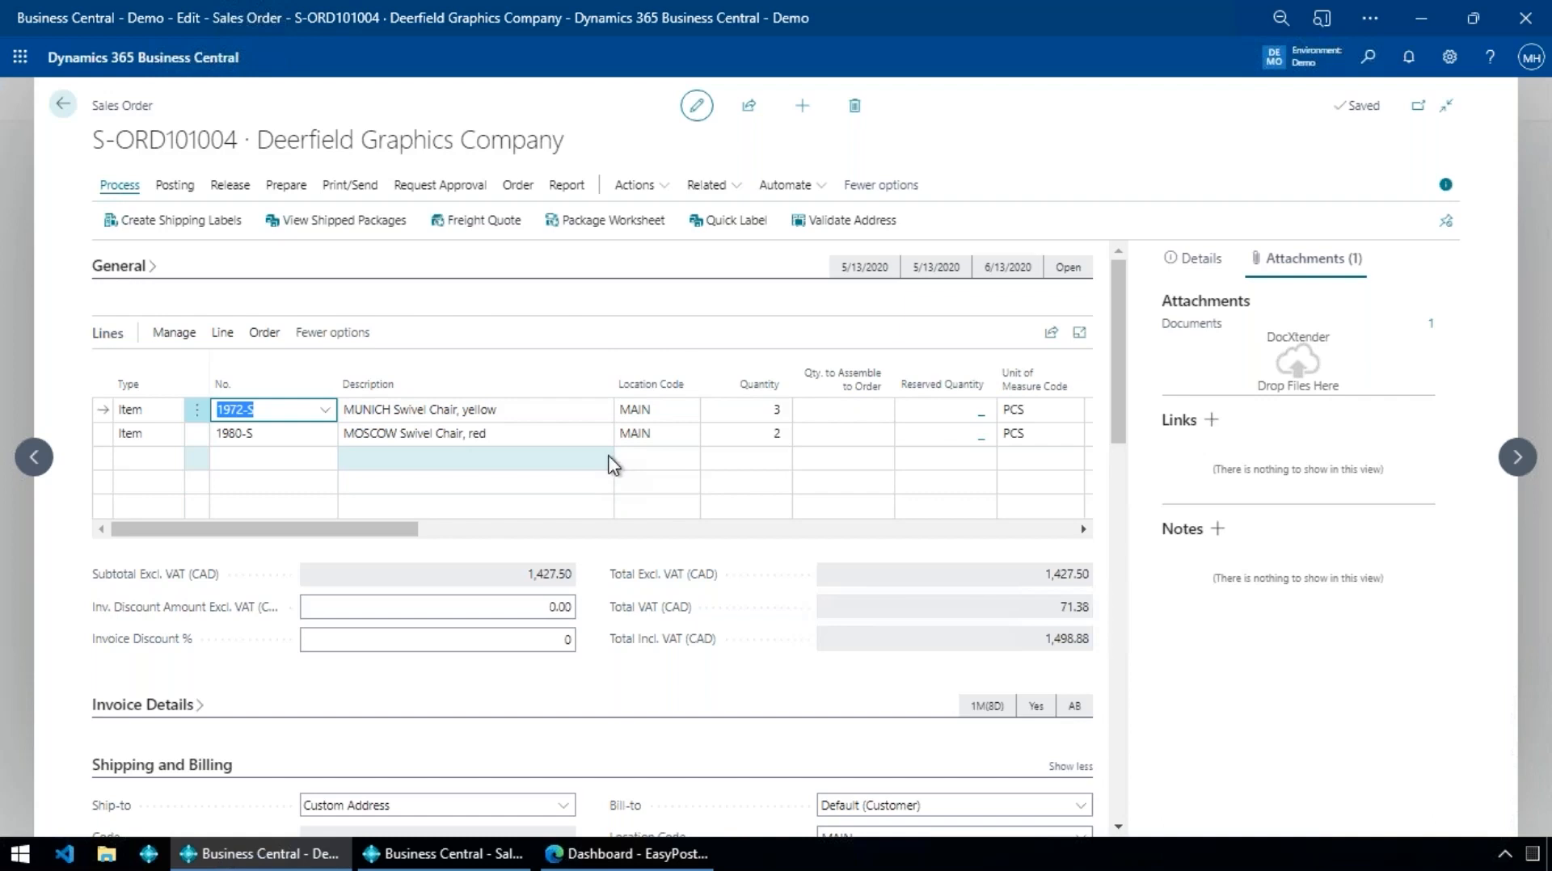
left_click(480, 226)
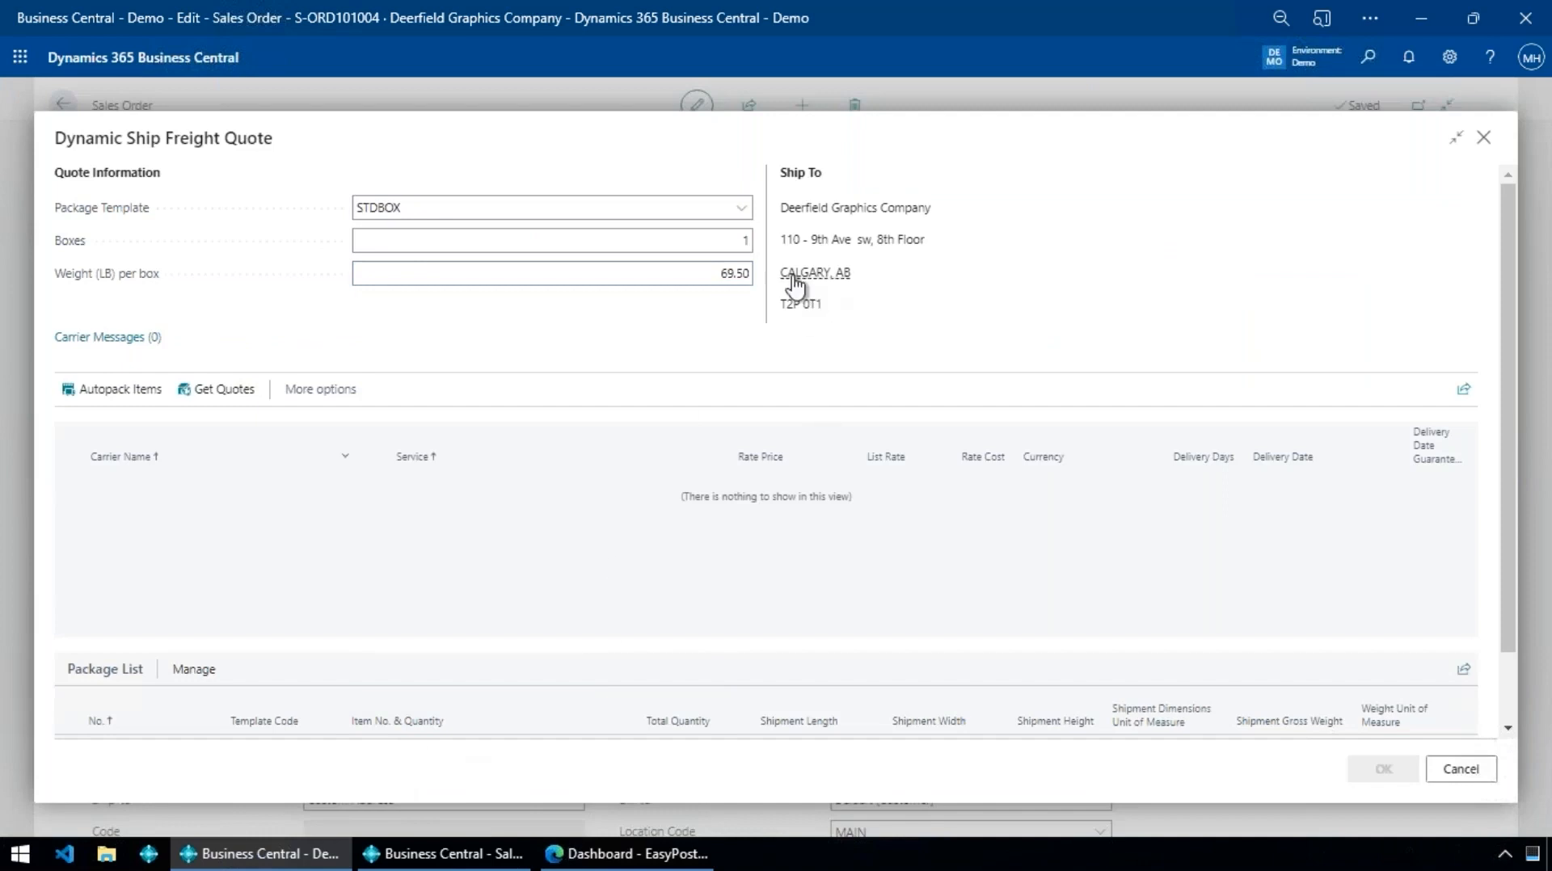
left_click(750, 242)
left_click(747, 242)
type("3")
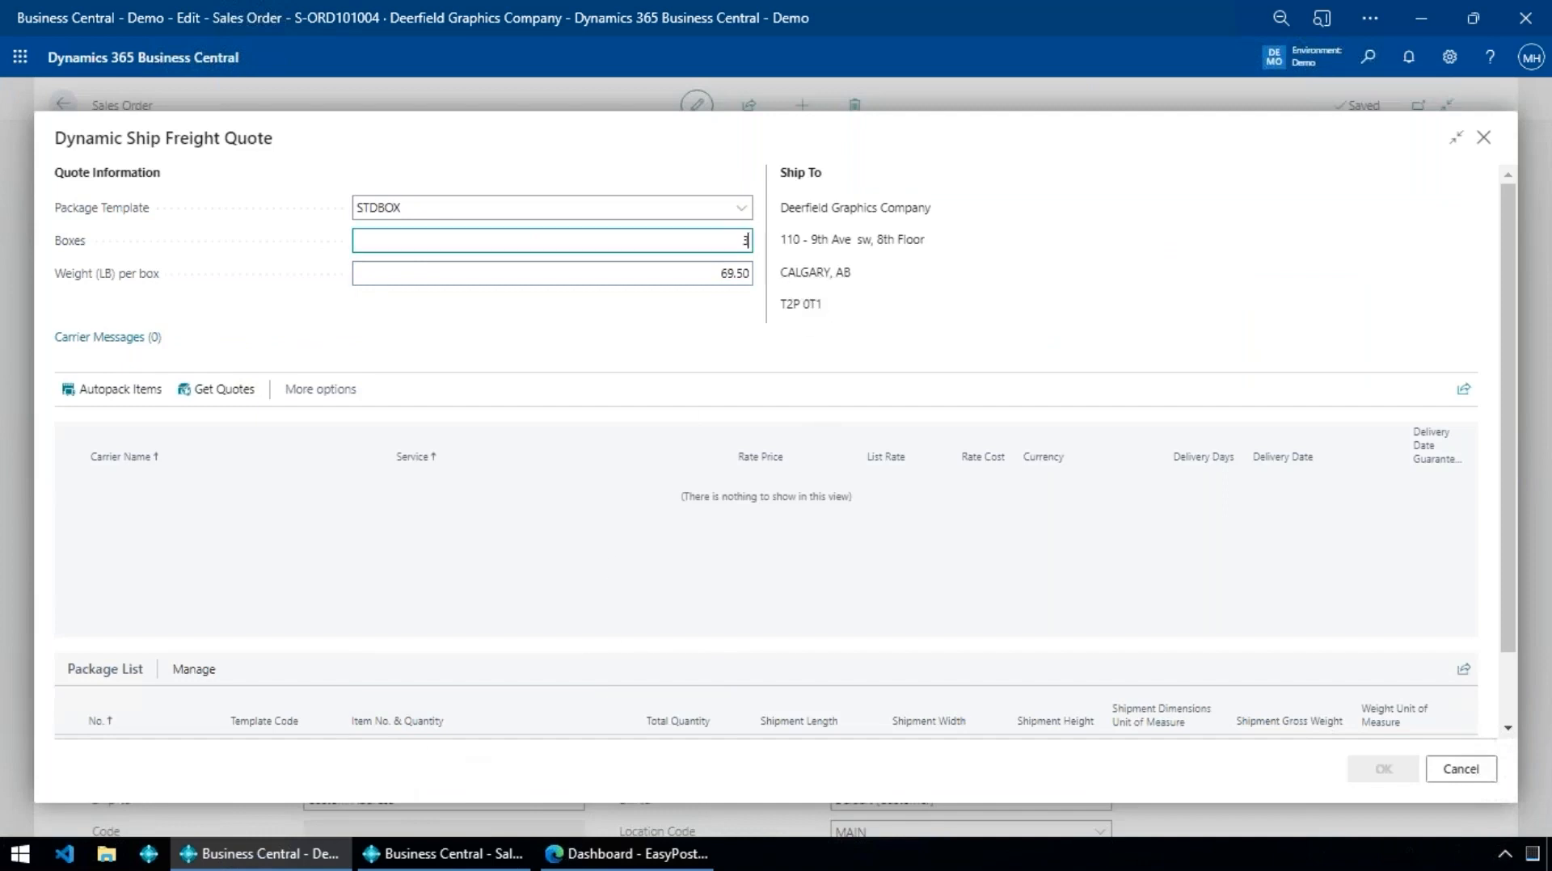
key("Tab")
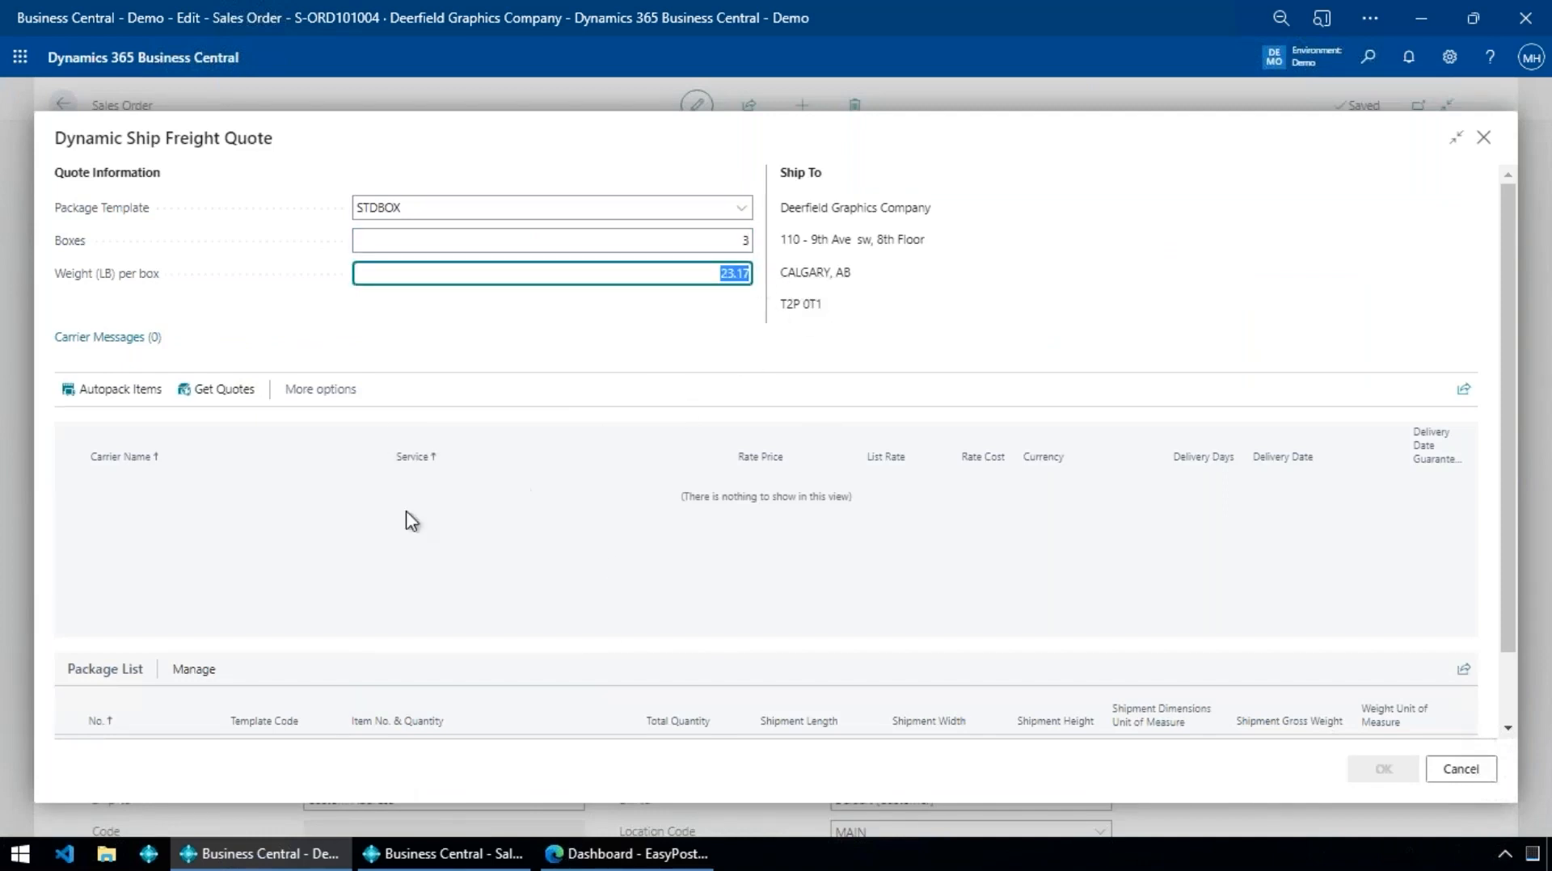
left_click(235, 392)
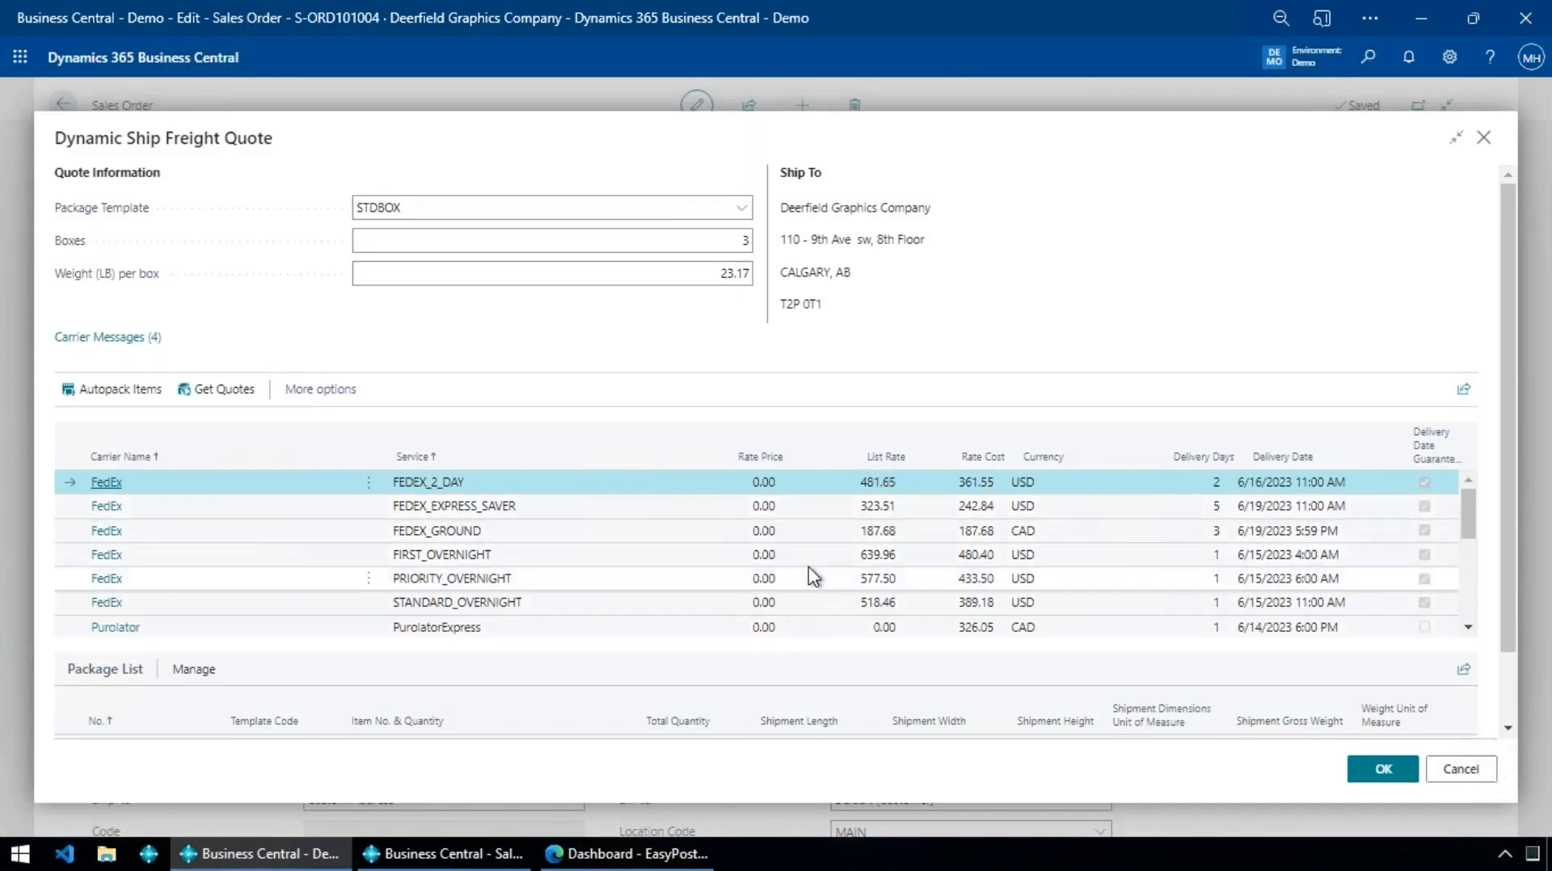
- Review the FedEx, Purolator and UPS services in the Dynamic Ship freight quote, comparing their rates and delivery dates
scroll(772, 499, "down", 6)
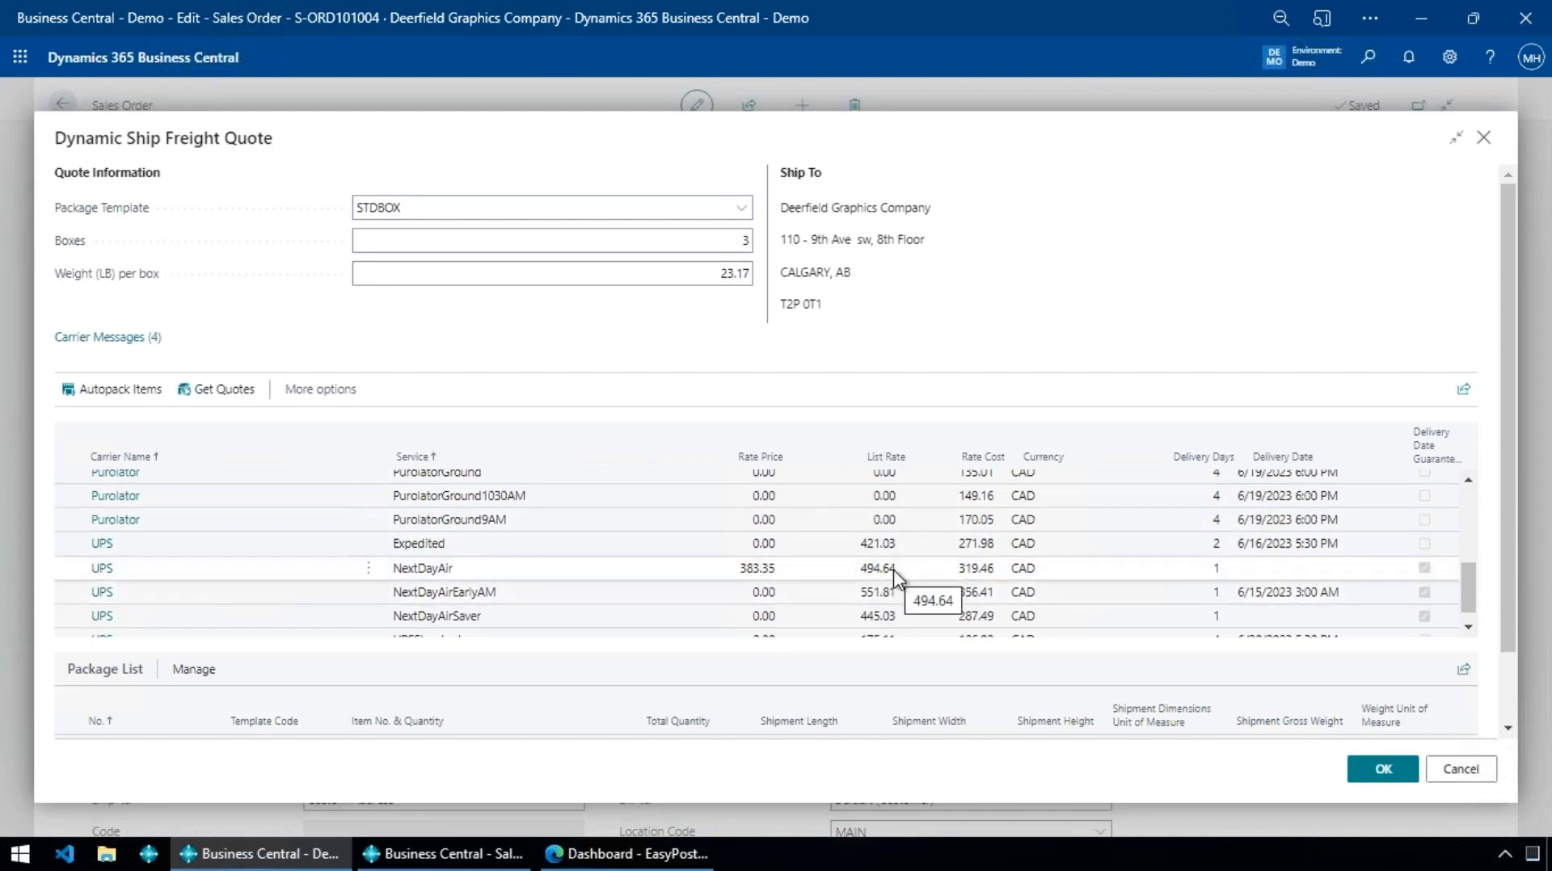
scroll(929, 571, "down", 1)
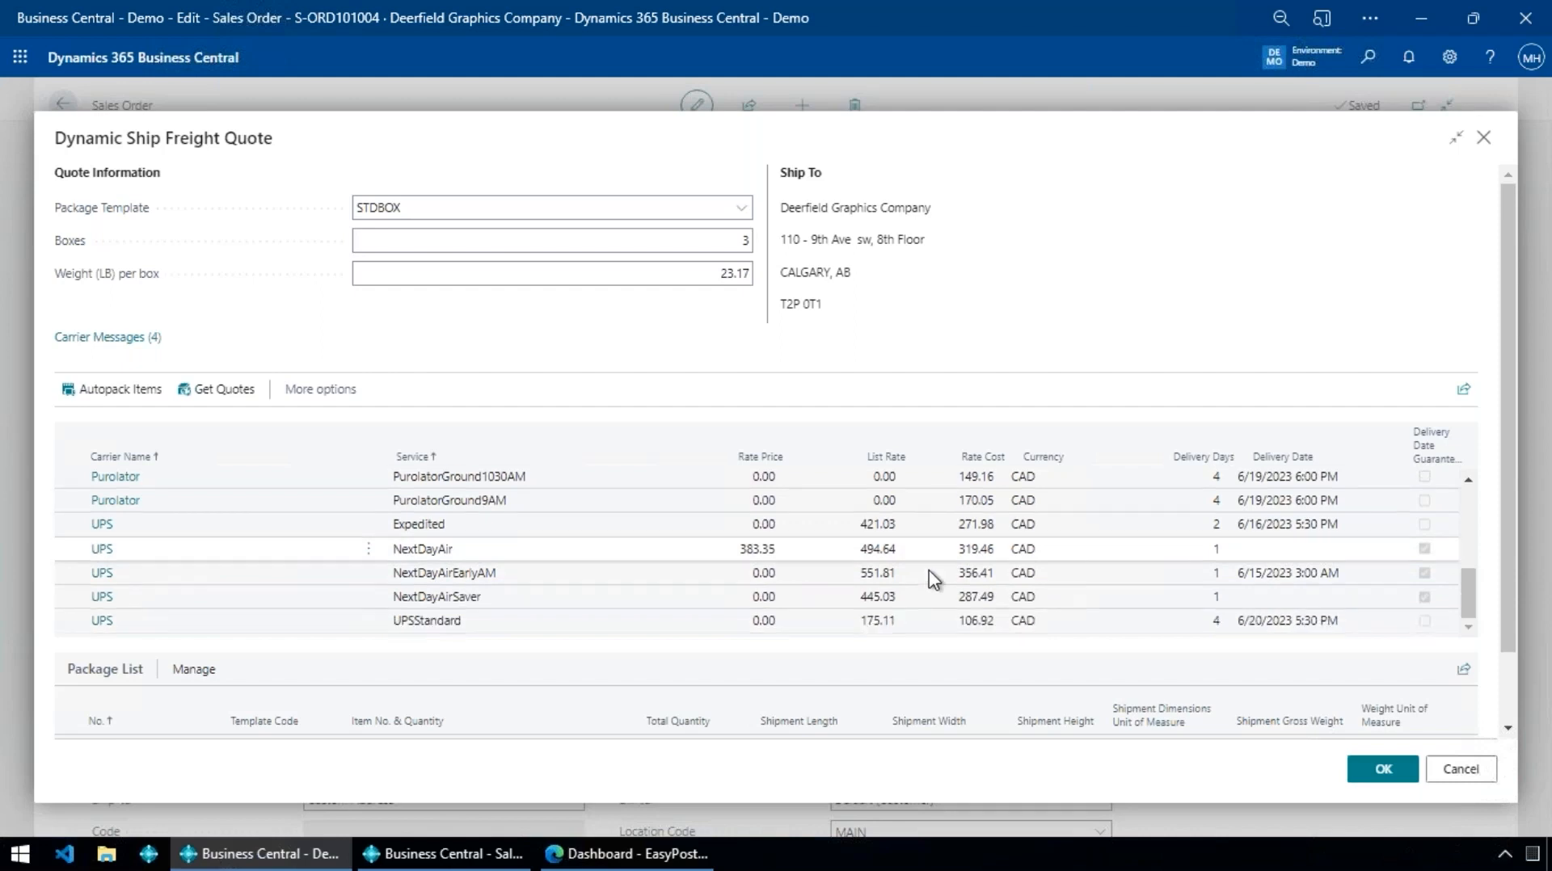
scroll(929, 570, "up", 5)
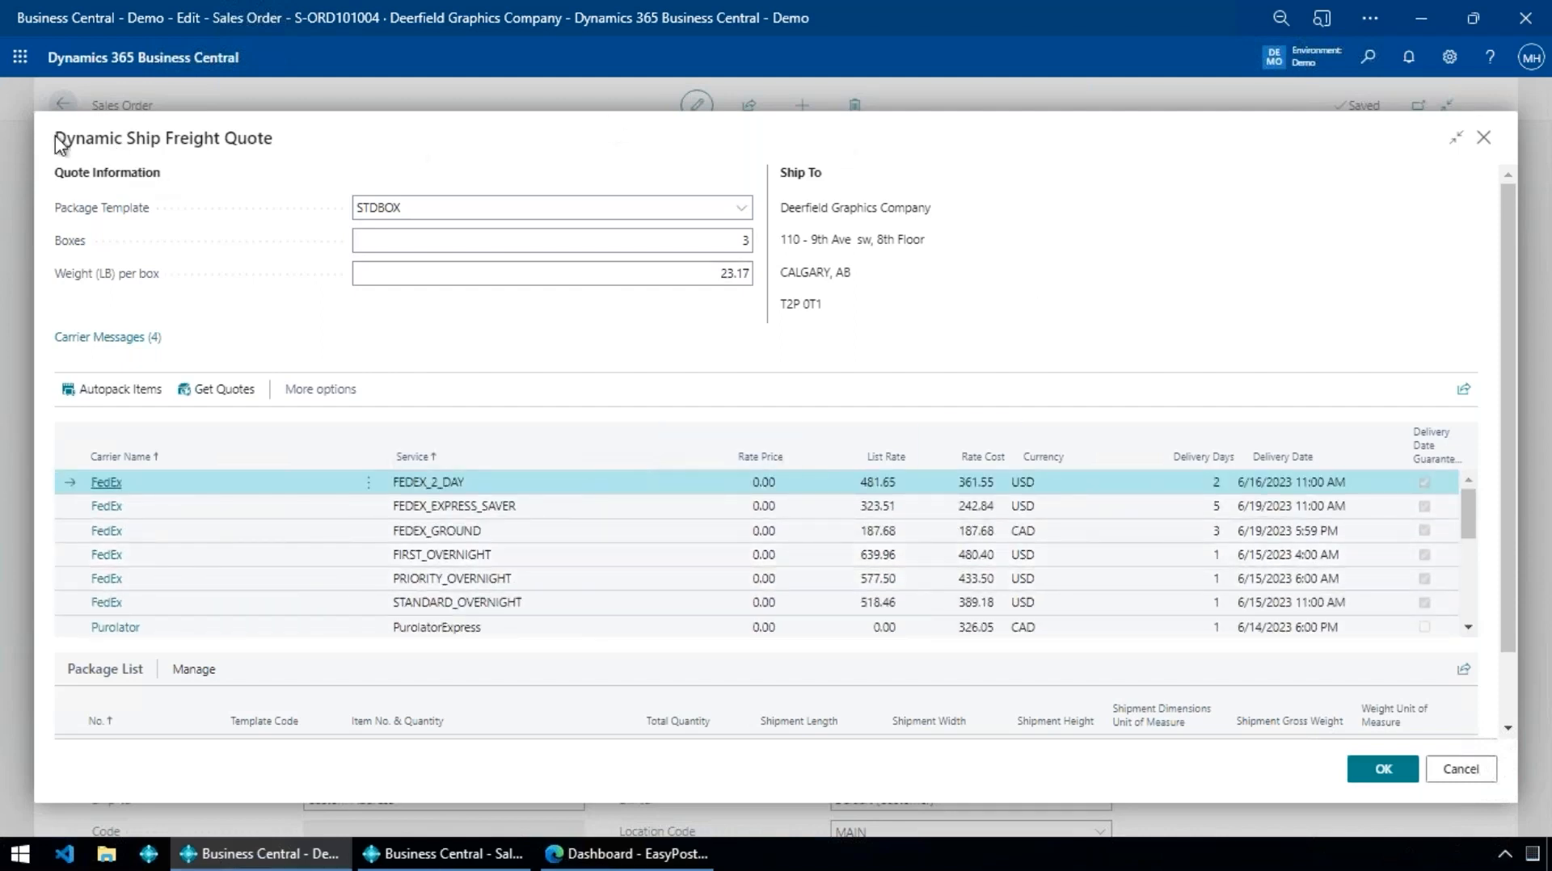
left_click_drag(55, 139, 164, 135)
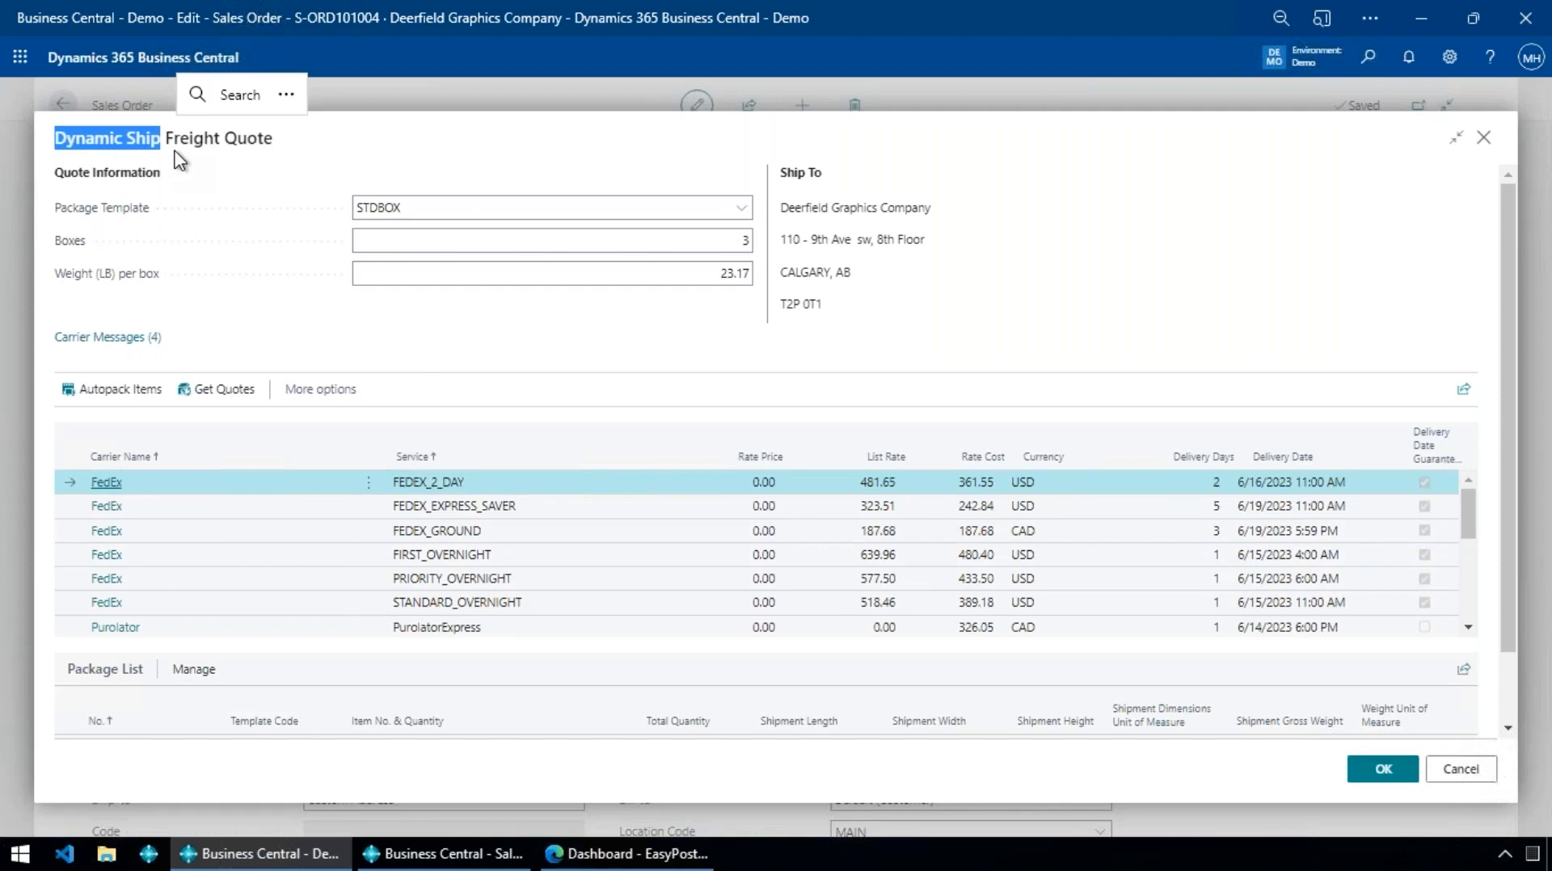
left_click(710, 338)
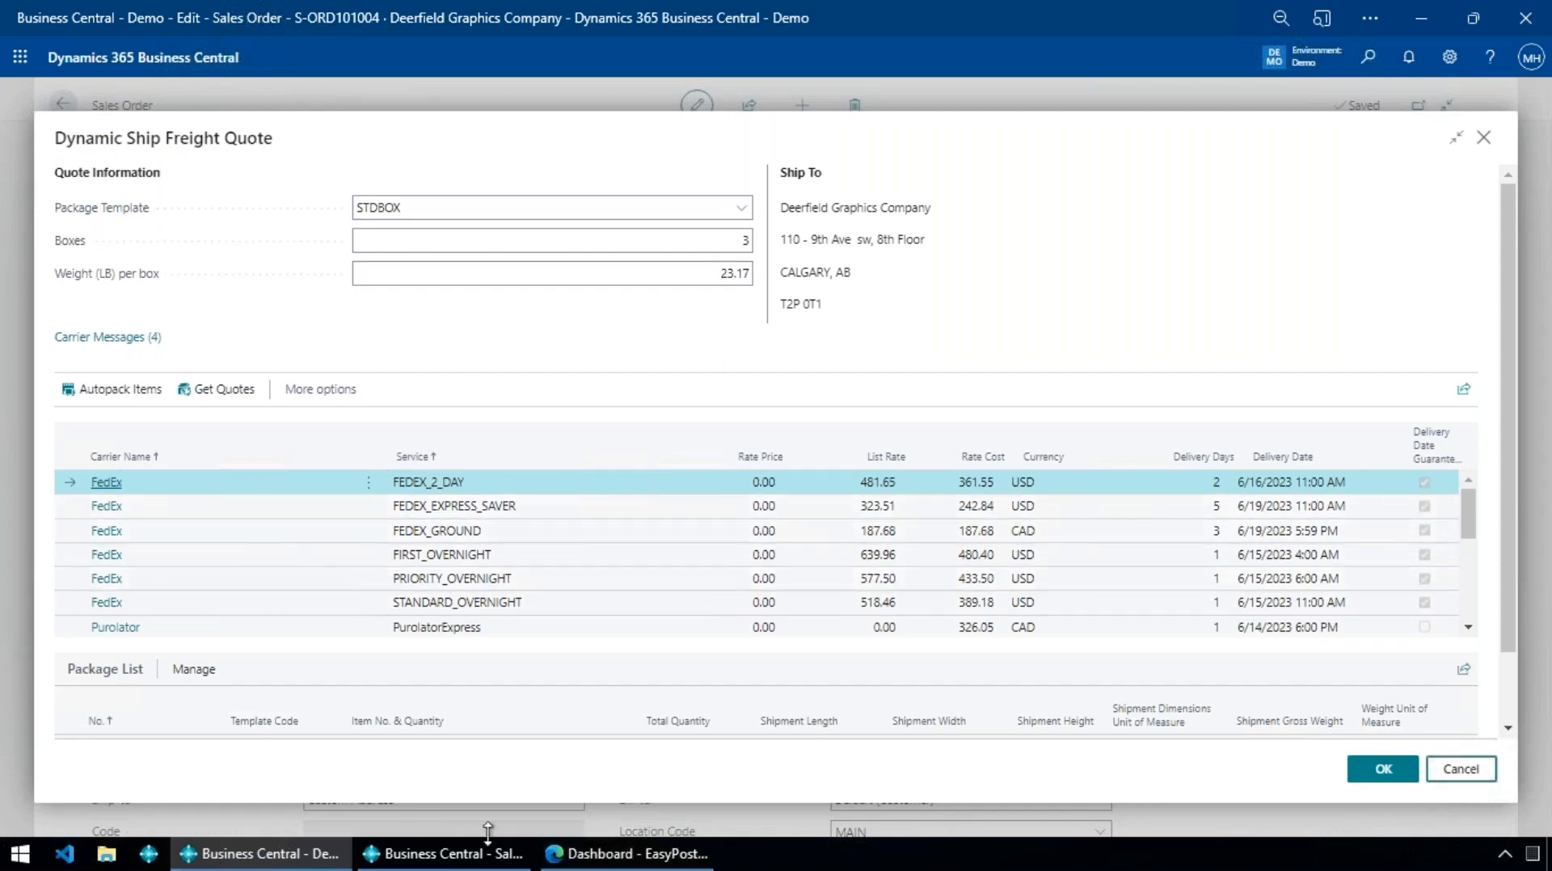
- Return to the Production environment's sales order, switch to the EasyPost dashboard and open its set up checklist
left_click(426, 855)
left_click(426, 857)
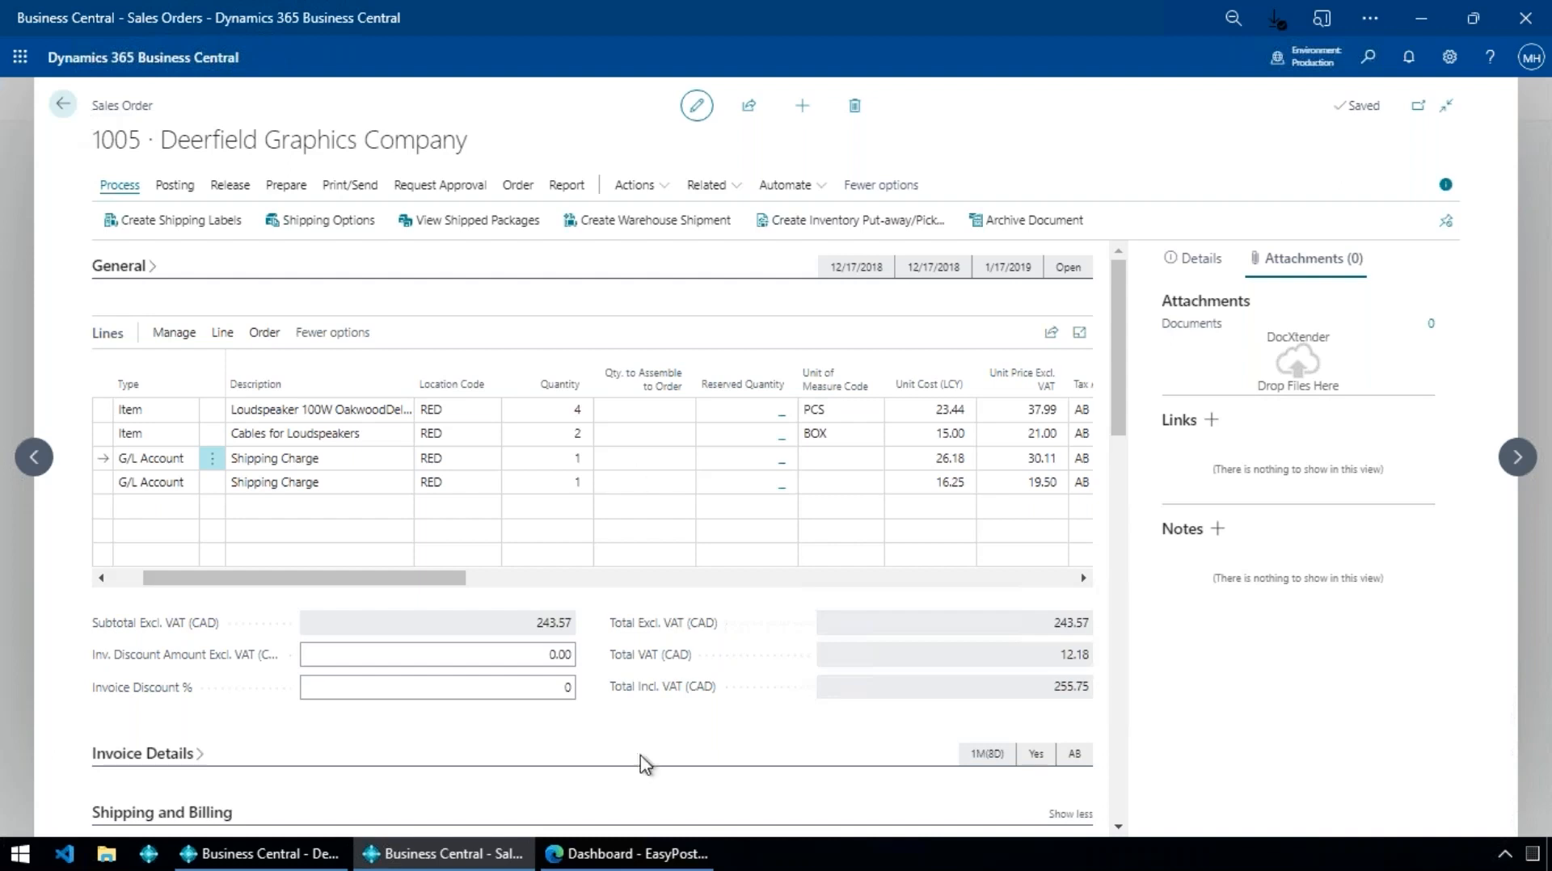
left_click(663, 852)
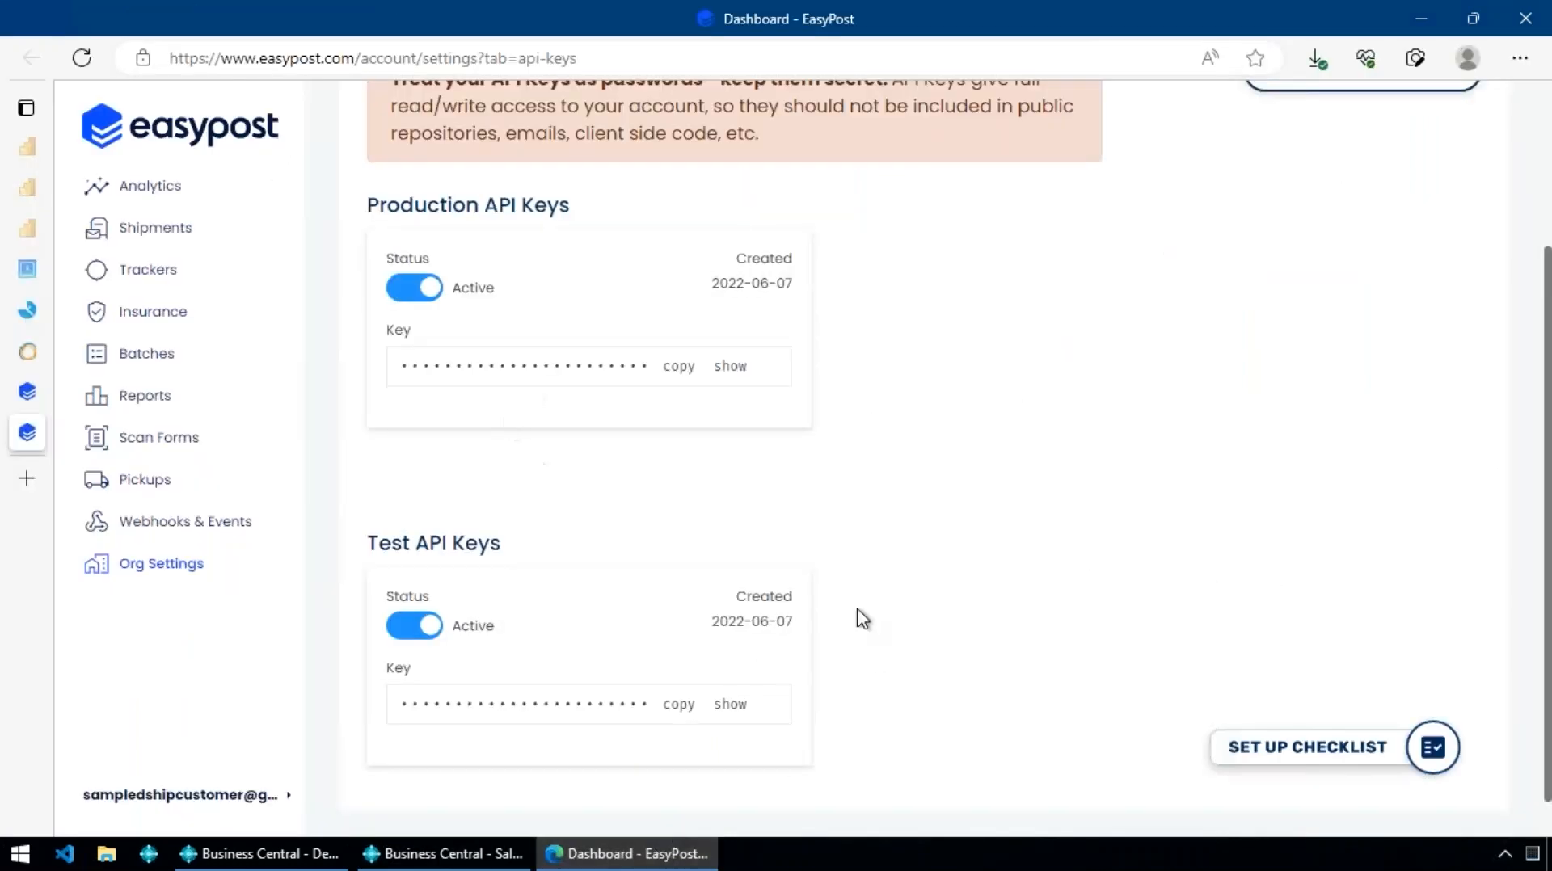
left_click(1302, 752)
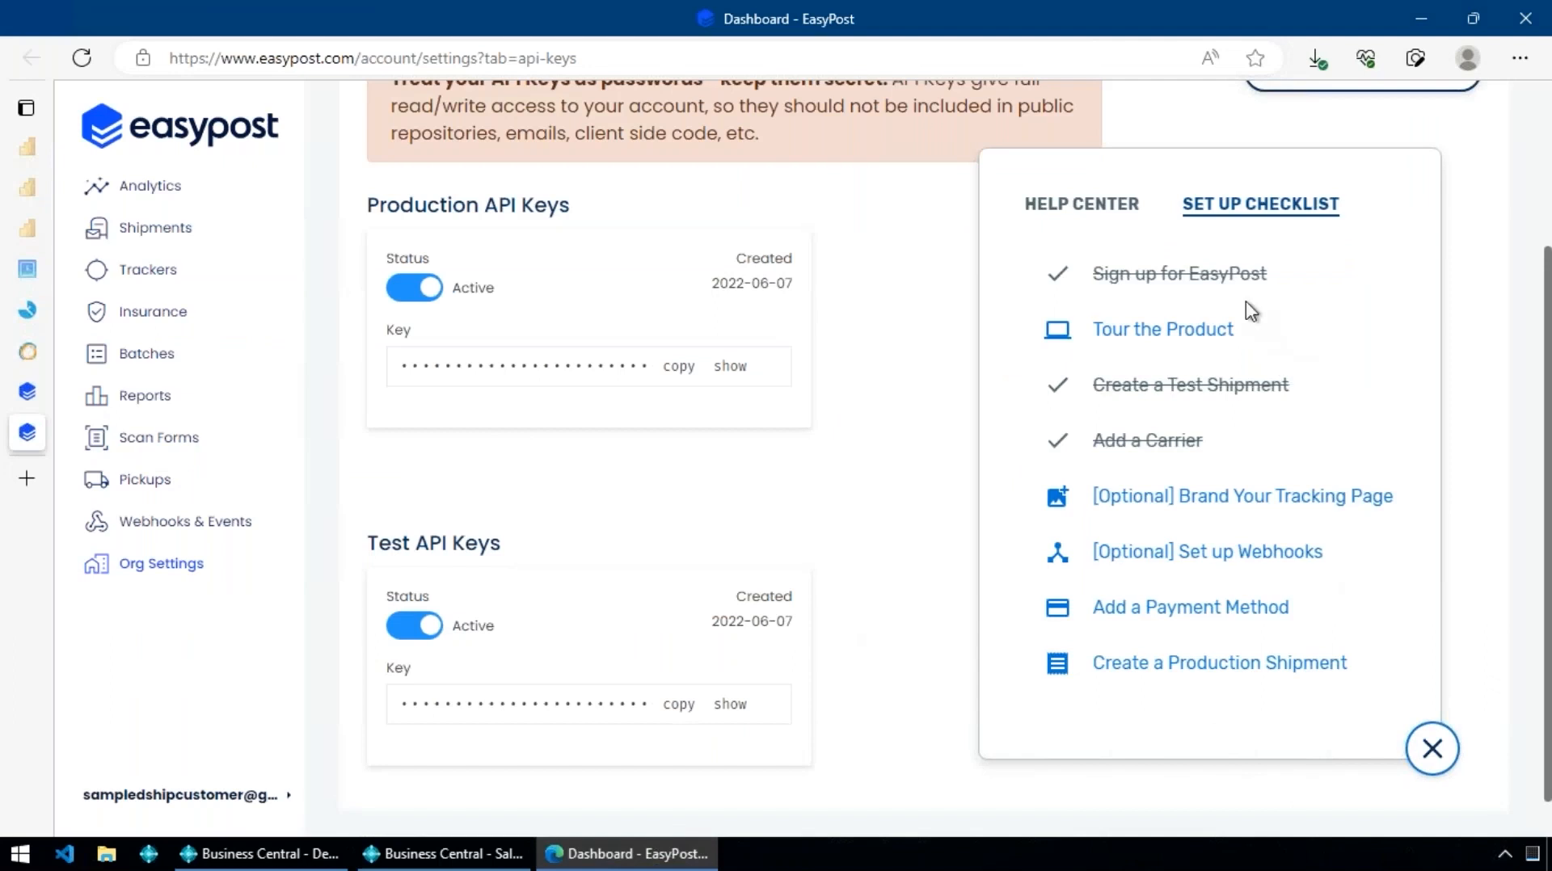